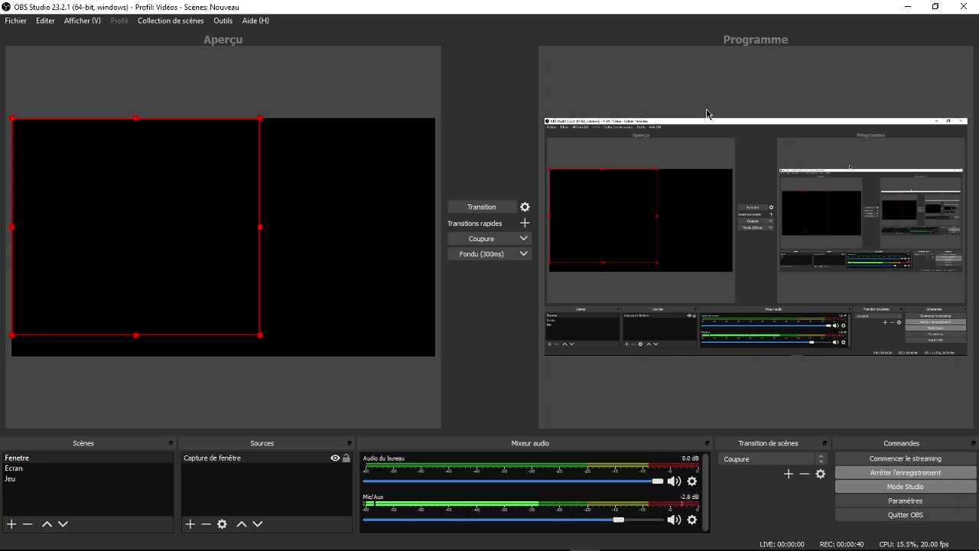
# Switch to Discord and check which roles can be assigned to the server owner on the Tutoriel Youtube server.
pyautogui.moveTo(286, 539)
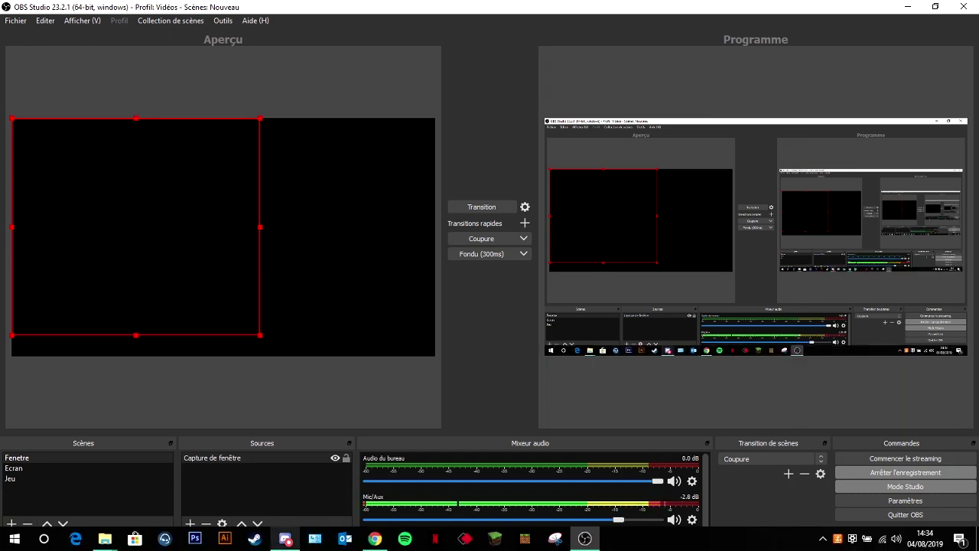
pyautogui.click(285, 539)
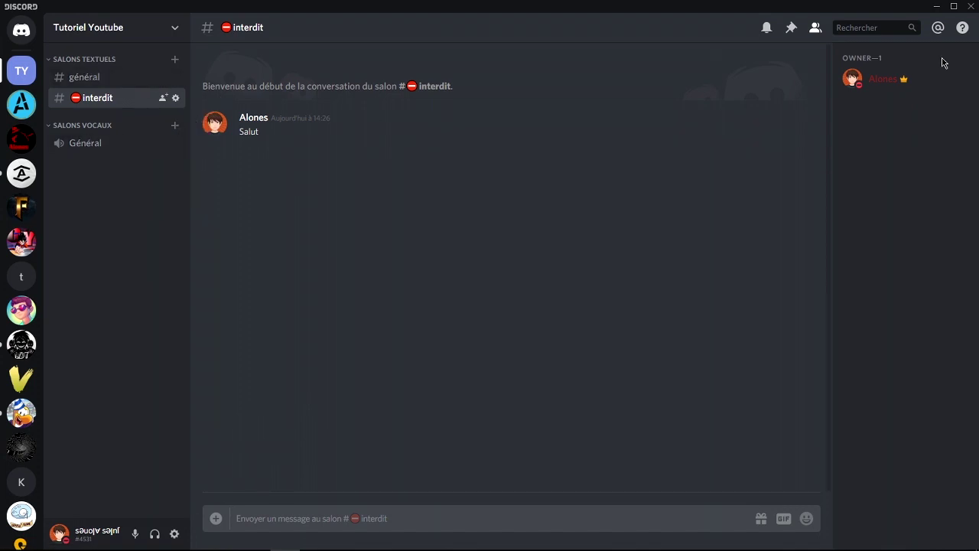
pyautogui.click(897, 76)
pyautogui.click(770, 199)
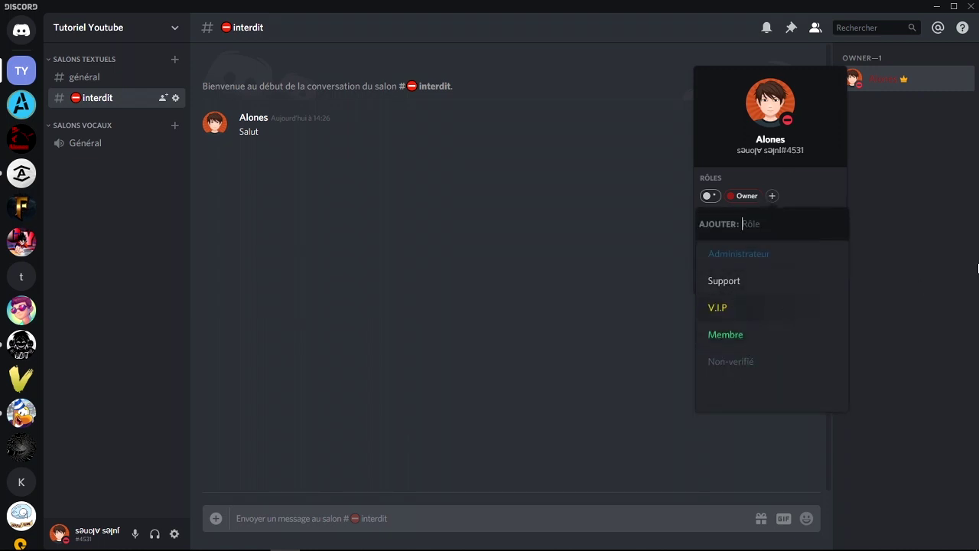
pyautogui.click(962, 276)
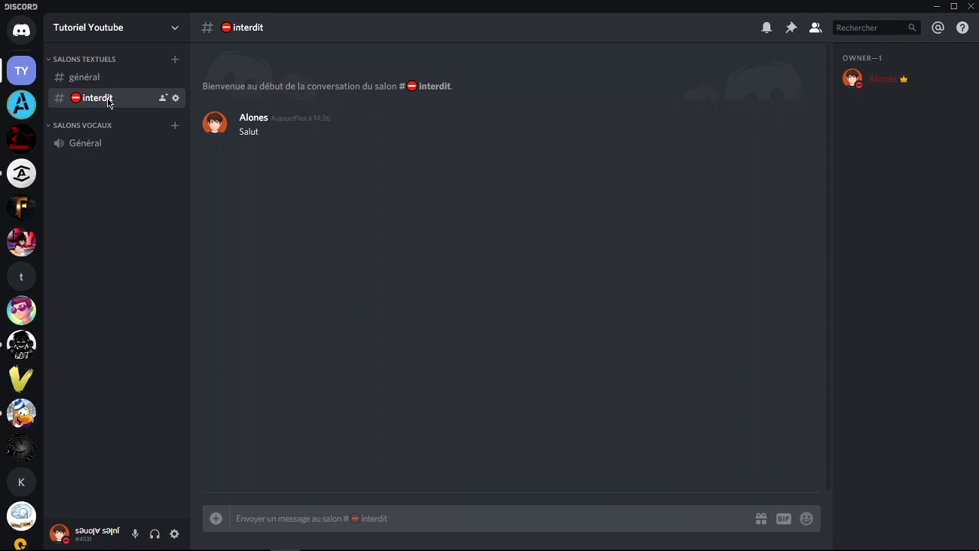
# Delete the text channels interdit and général from the server.
pyautogui.click(175, 99)
pyautogui.click(199, 175)
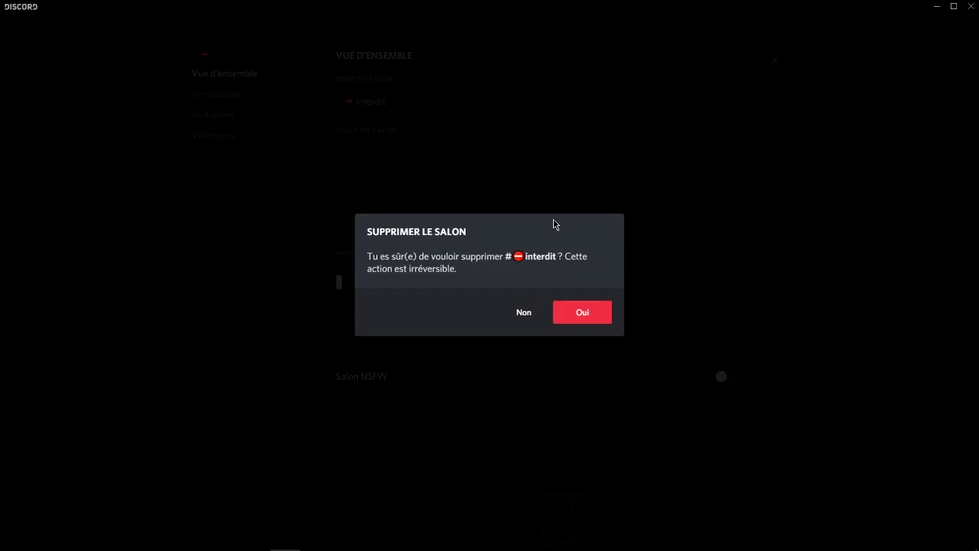
pyautogui.click(584, 313)
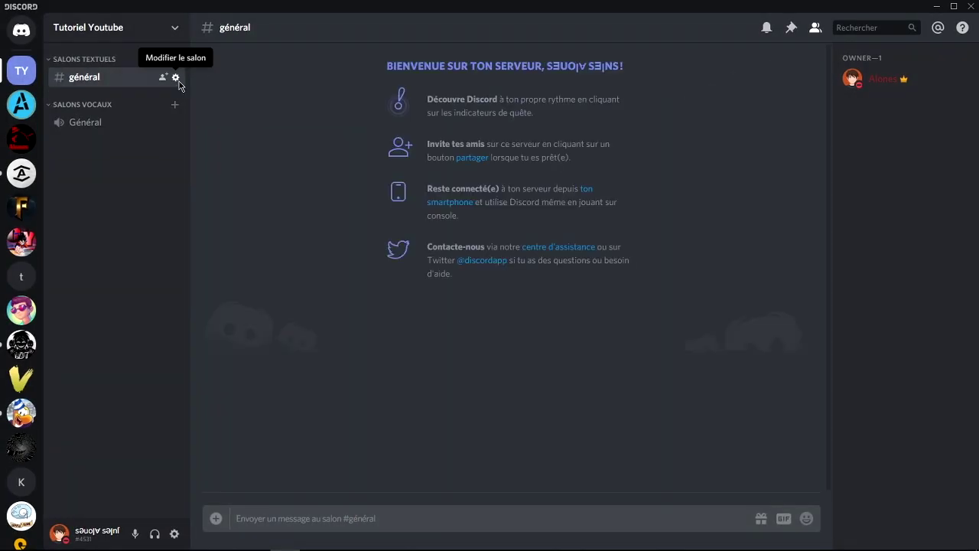
pyautogui.click(175, 77)
pyautogui.click(208, 166)
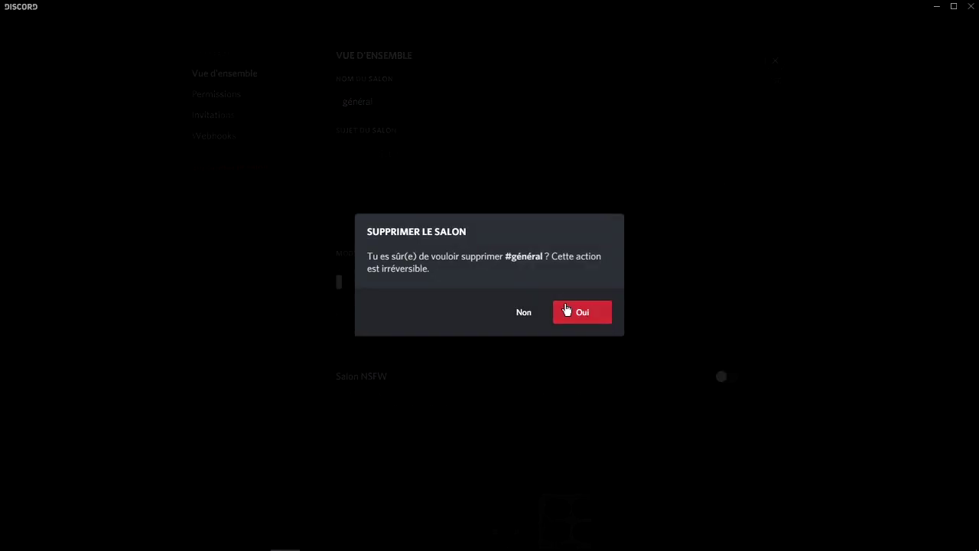
pyautogui.click(564, 308)
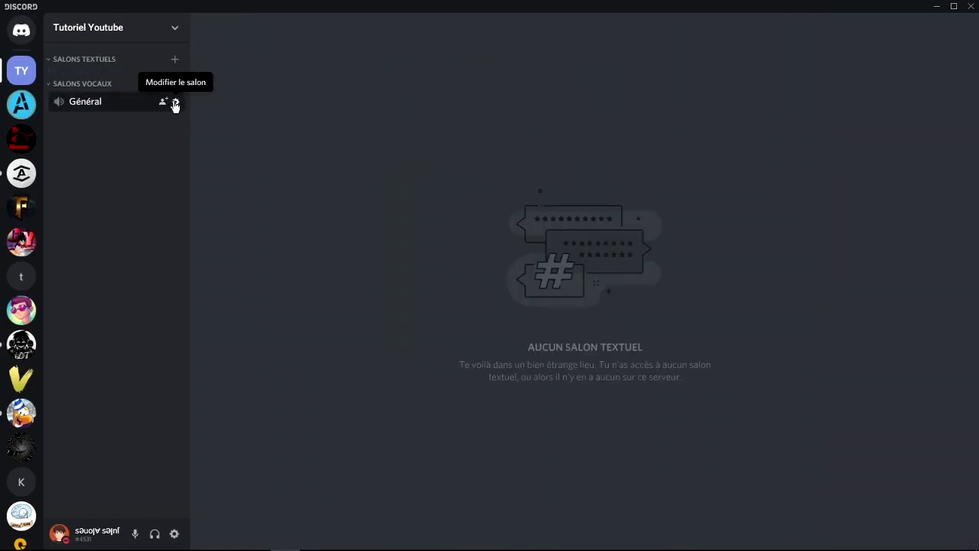
# Delete the Général voice channel.
pyautogui.click(175, 101)
pyautogui.click(239, 151)
pyautogui.click(585, 310)
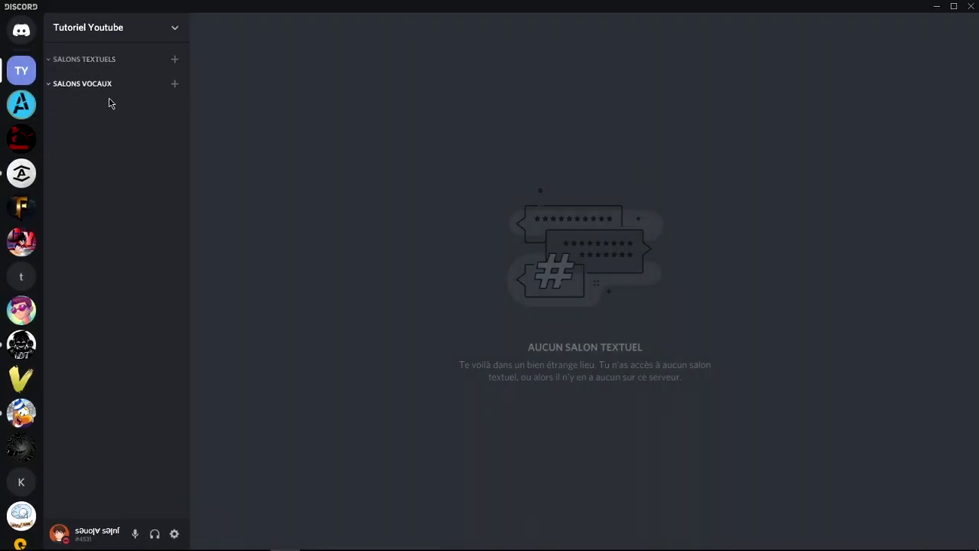
# Delete the two empty categories, Salons textuels and Salons vocaux.
pyautogui.rightClick(105, 60)
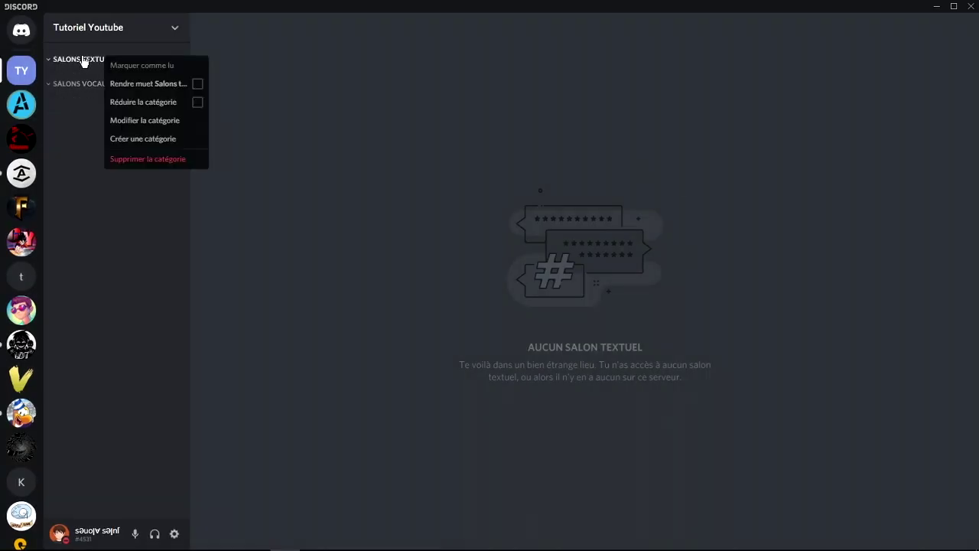
pyautogui.click(157, 159)
pyautogui.click(586, 321)
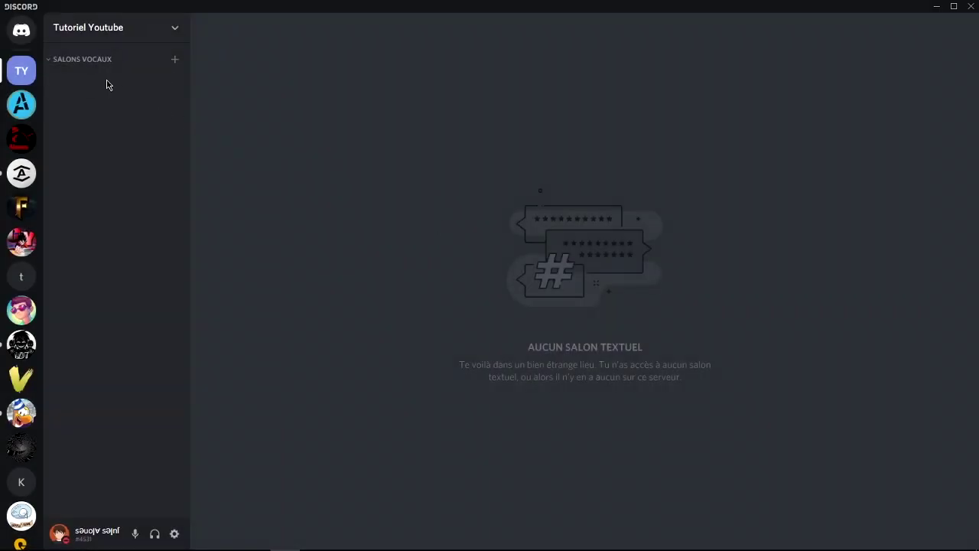
pyautogui.rightClick(67, 59)
pyautogui.click(132, 160)
pyautogui.click(550, 307)
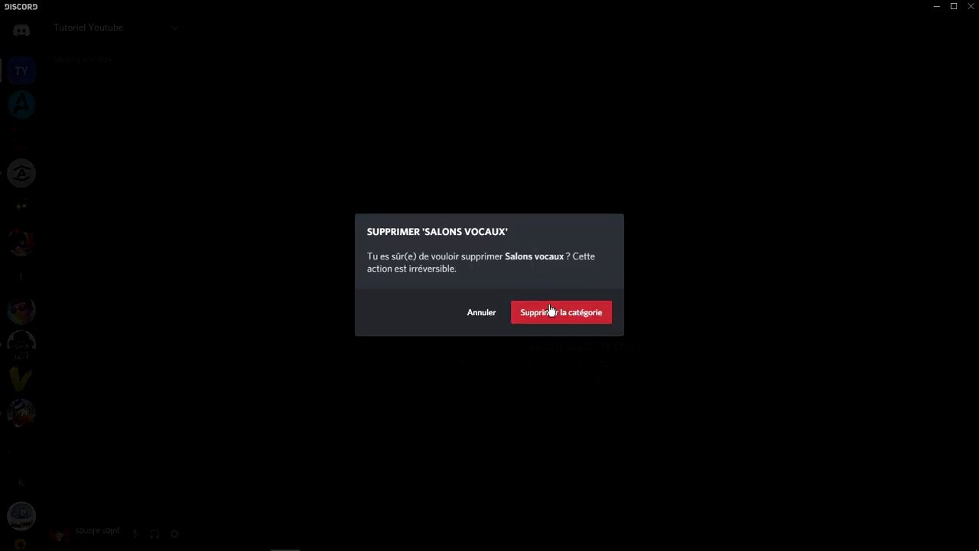
# Open the server settings and review the roles, moderation and webhooks pages.
pyautogui.click(128, 26)
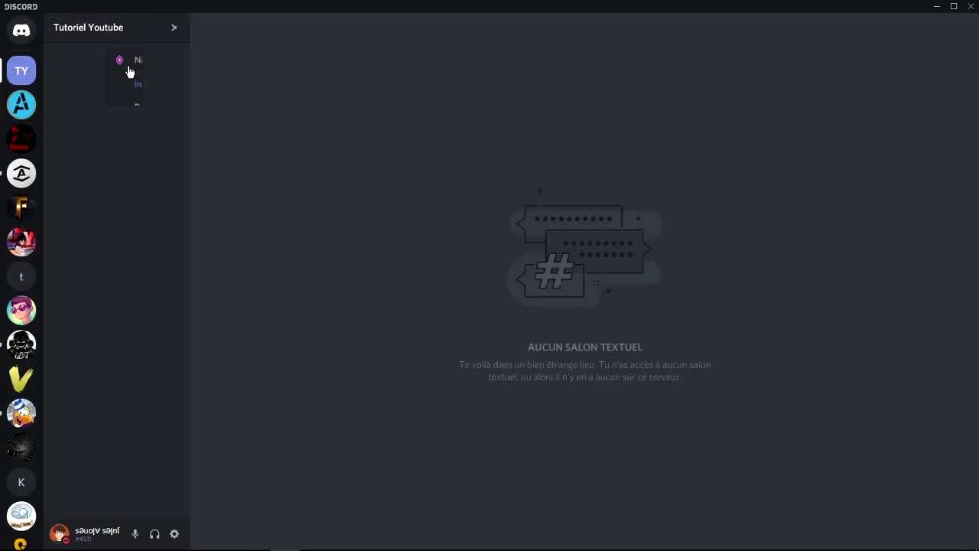
pyautogui.click(109, 116)
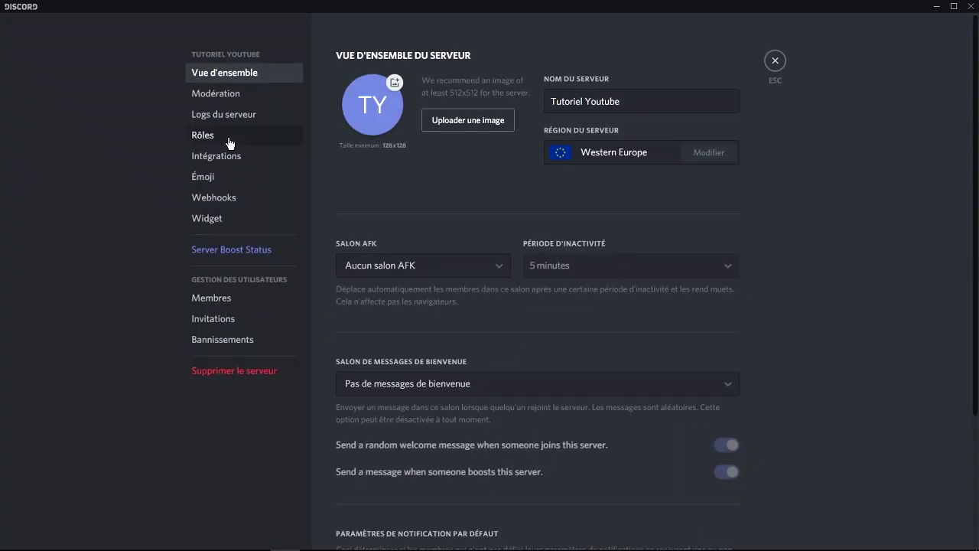
pyautogui.click(228, 138)
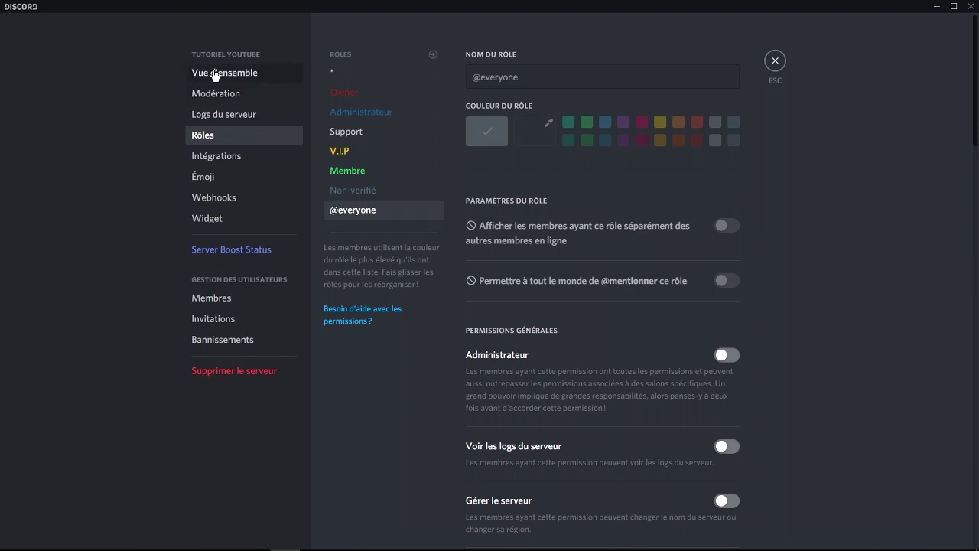
pyautogui.click(239, 95)
pyautogui.scroll(-3, 437, 290)
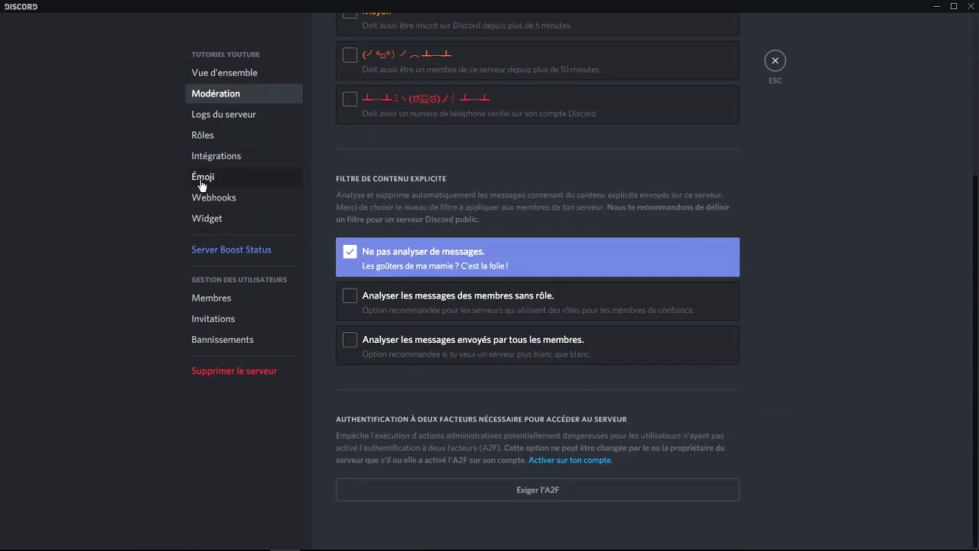
pyautogui.click(227, 201)
pyautogui.click(218, 93)
# Examine the server overview settings and the choices for the welcome message channel, leaving the settings unchanged.
pyautogui.click(222, 73)
pyautogui.scroll(-3, 398, 309)
pyautogui.scroll(1, 399, 309)
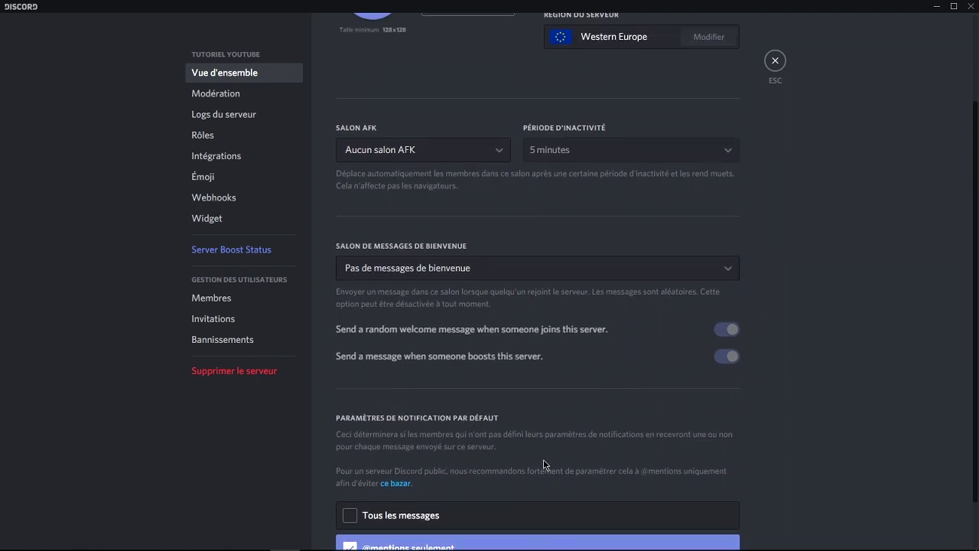
pyautogui.scroll(-1, 763, 455)
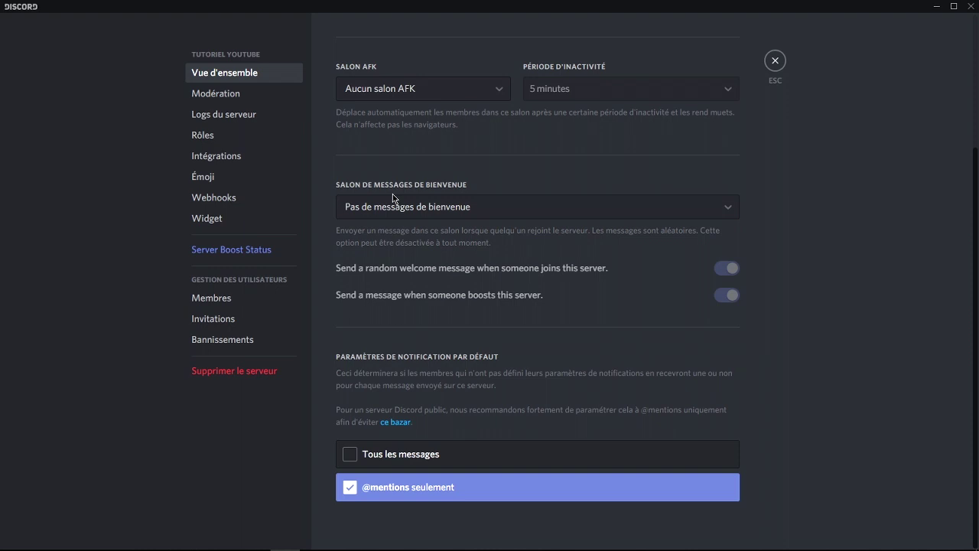
pyautogui.click(427, 204)
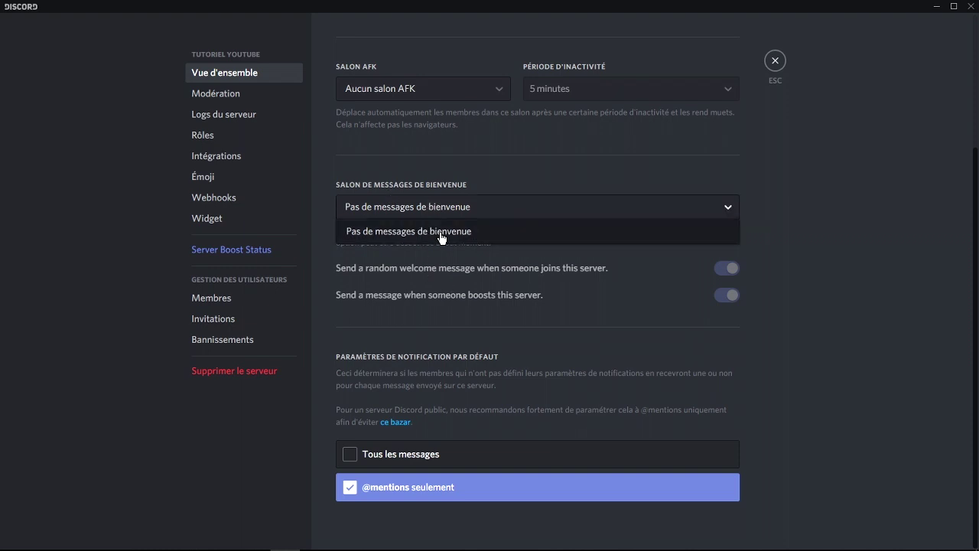
pyautogui.click(775, 62)
pyautogui.press('Escape')
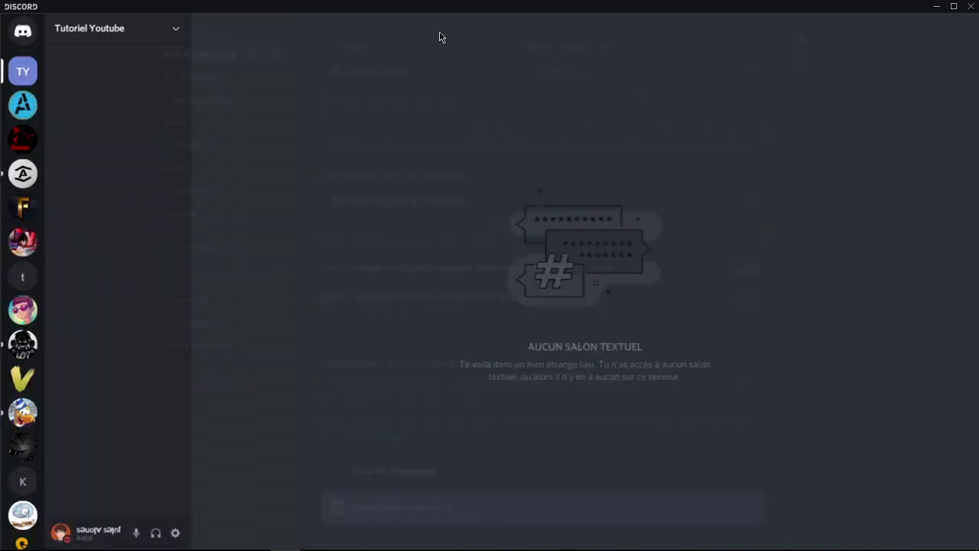
# Start a new category named Textuel and make it private.
pyautogui.rightClick(107, 85)
pyautogui.click(163, 131)
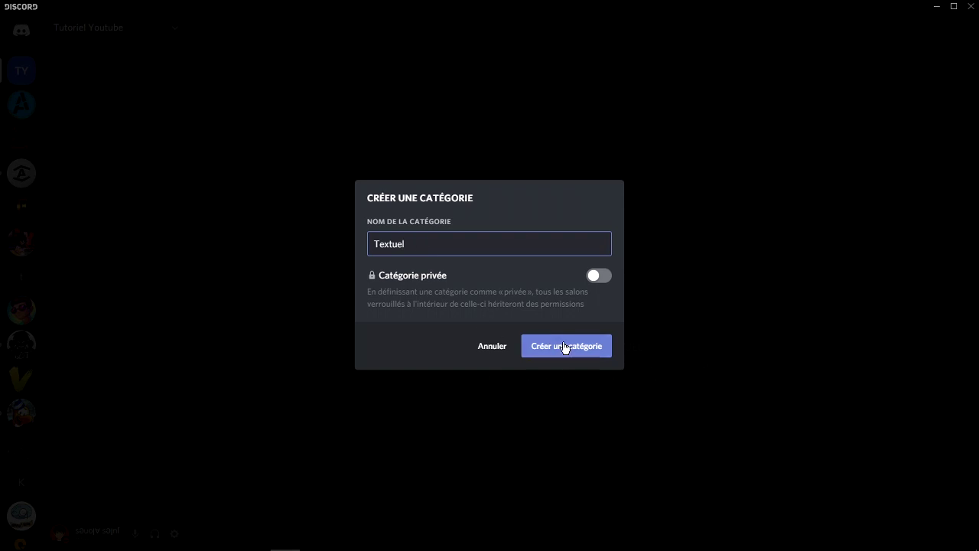
pyautogui.click(598, 277)
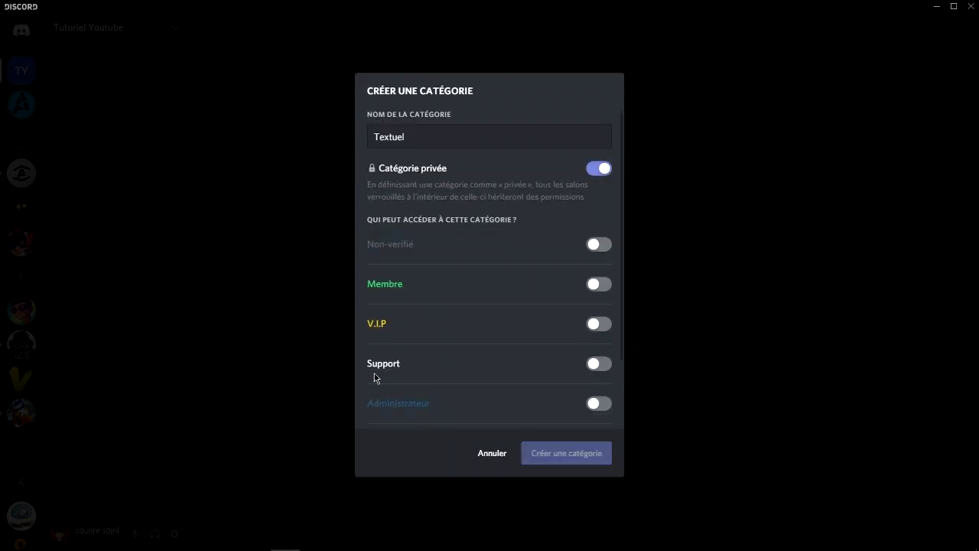
pyautogui.scroll(-2, 393, 375)
pyautogui.scroll(2, 469, 404)
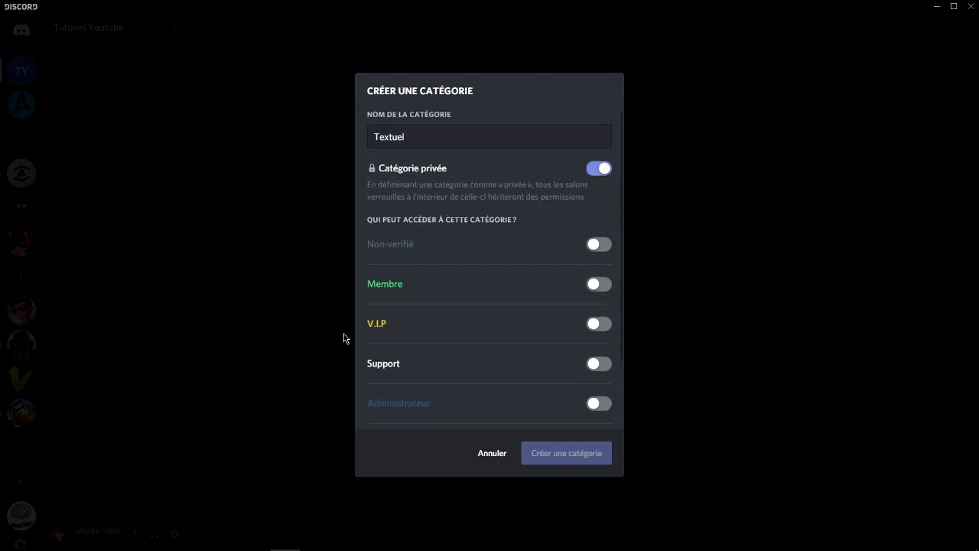
# Grant the Membre, V.I.P, Support, Administrateur, Owner and * roles access to the private category and create it.
pyautogui.click(599, 284)
pyautogui.click(599, 323)
pyautogui.click(599, 364)
pyautogui.click(601, 404)
pyautogui.scroll(-2, 602, 407)
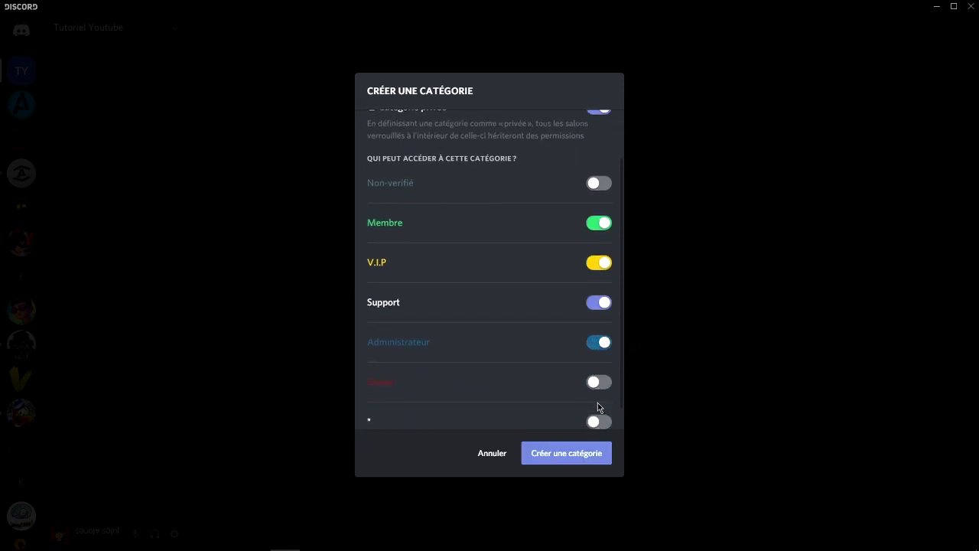
pyautogui.click(596, 384)
pyautogui.click(594, 422)
pyautogui.scroll(2, 400, 334)
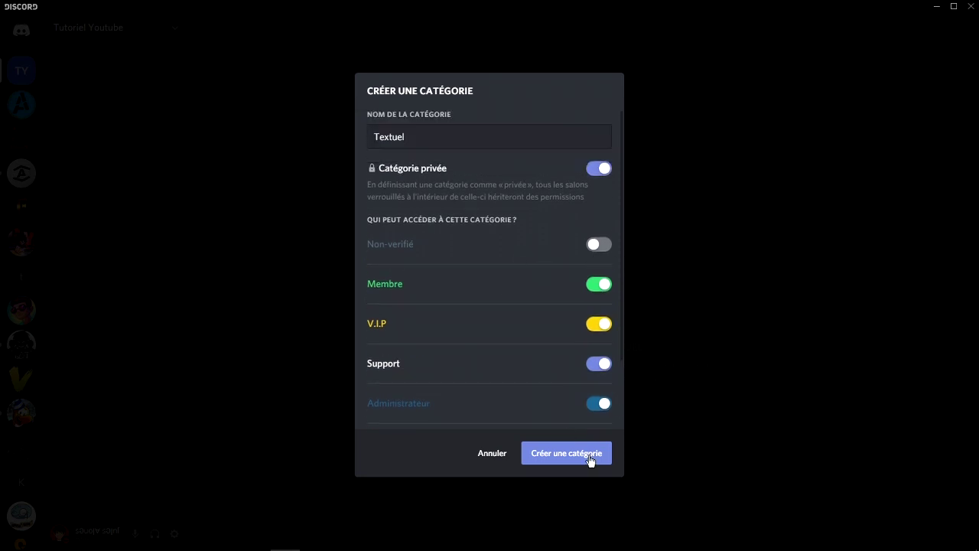
pyautogui.click(551, 457)
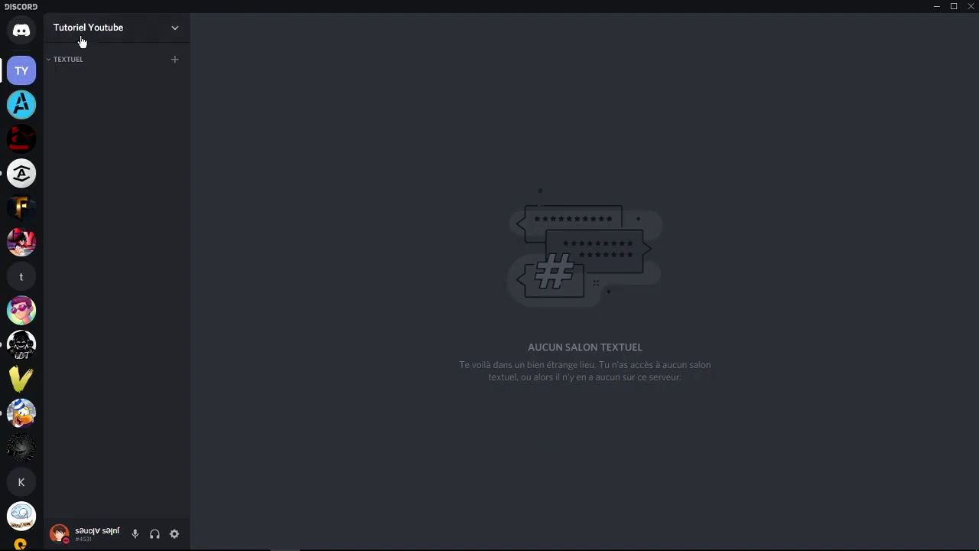
pyautogui.rightClick(105, 120)
pyautogui.click(91, 124)
pyautogui.moveTo(273, 548)
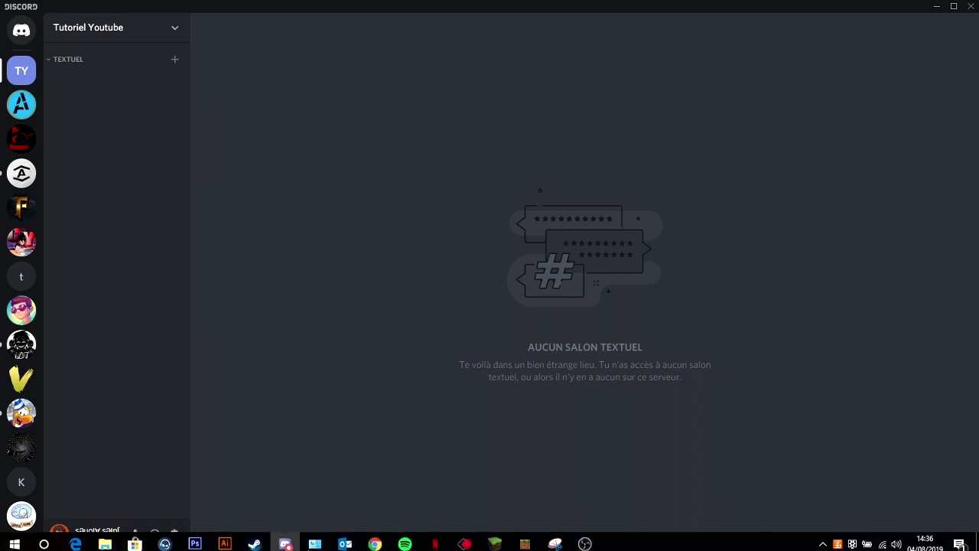
pyautogui.click(382, 502)
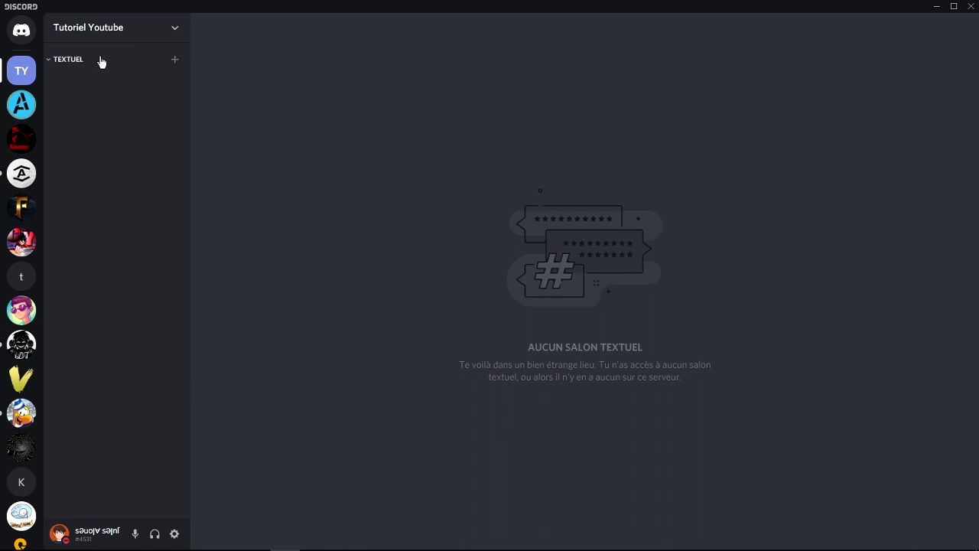
# Switch to Chrome and copy the writing hand emoji from the Emoji Keyboard by JoyPixels extension.
pyautogui.click(375, 545)
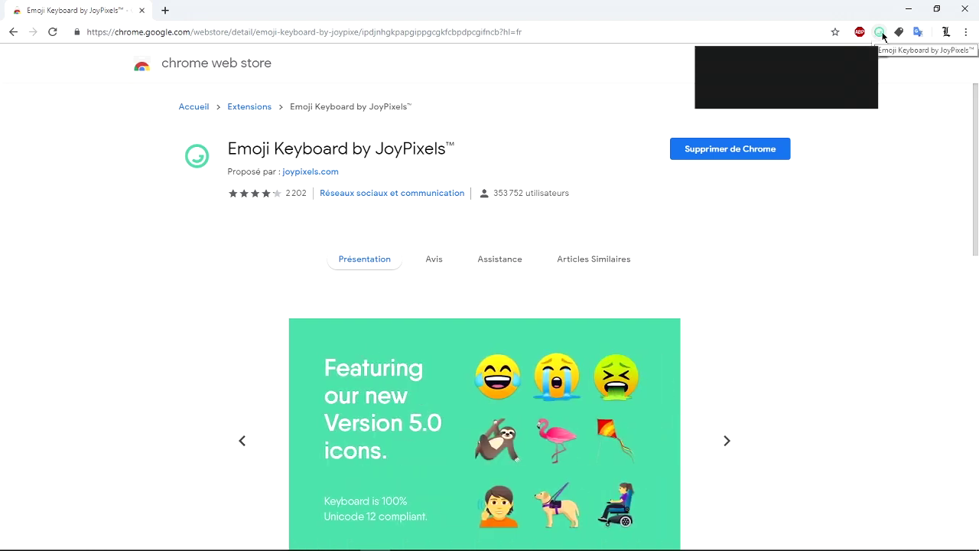
pyautogui.click(880, 32)
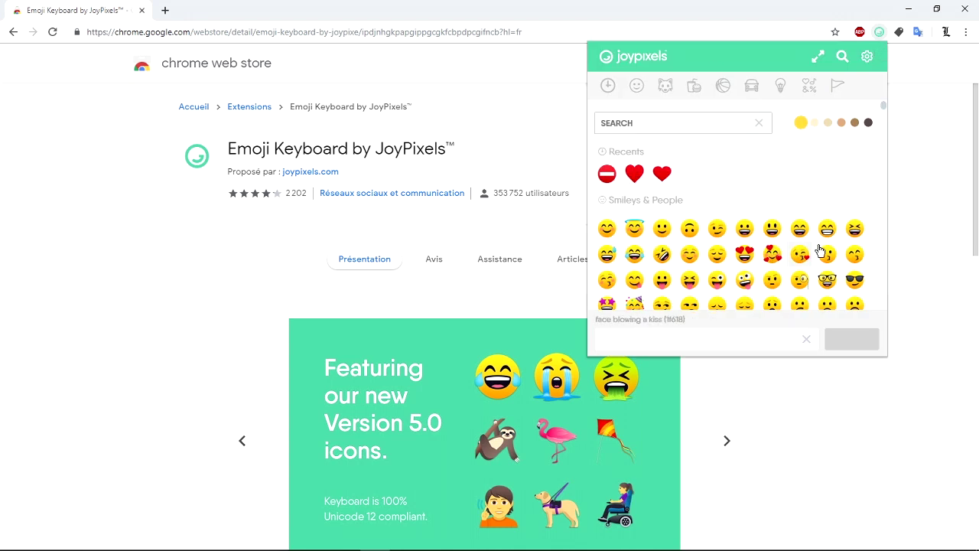
pyautogui.scroll(-5, 817, 252)
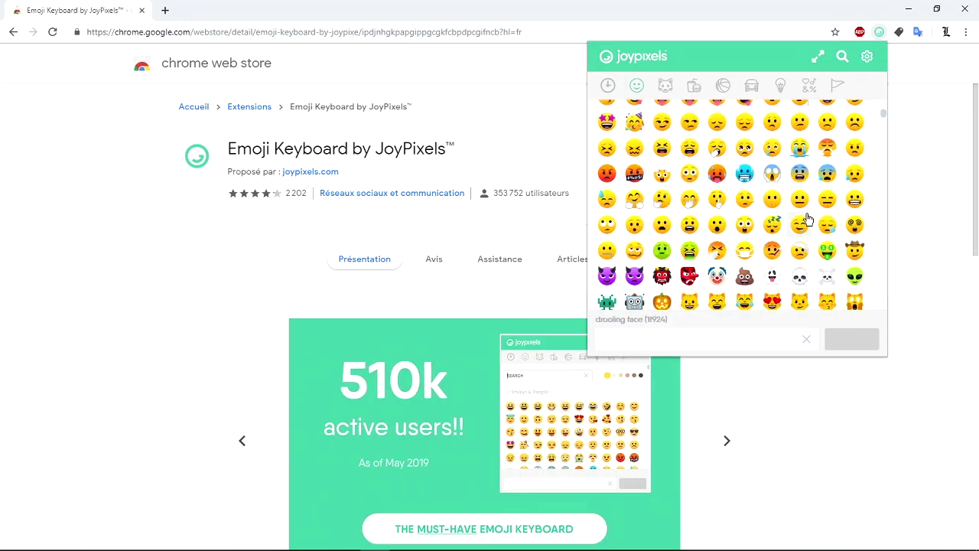
pyautogui.scroll(-2, 808, 220)
pyautogui.scroll(-2, 826, 262)
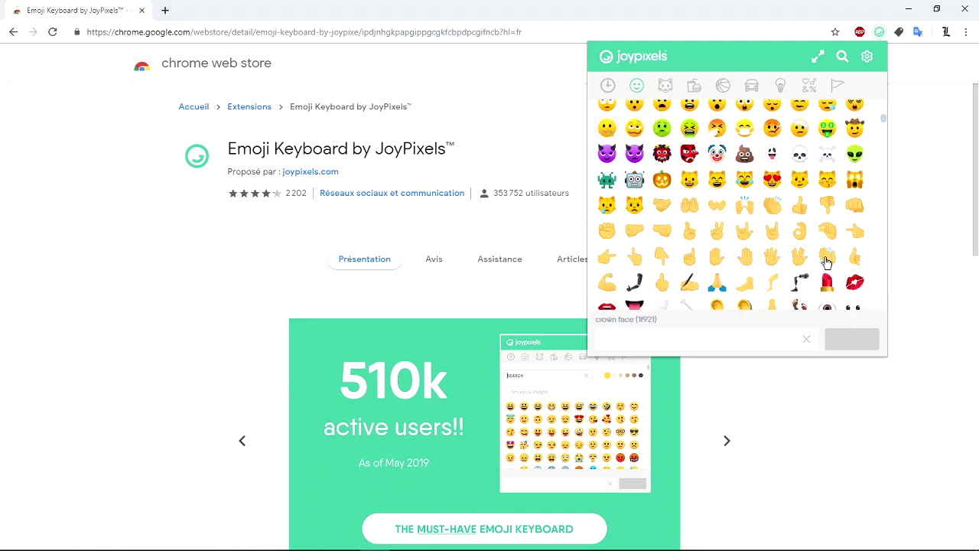
pyautogui.scroll(-2, 826, 262)
pyautogui.click(689, 223)
# Look through the people emojis once more and switch back to Discord.
pyautogui.scroll(5, 703, 206)
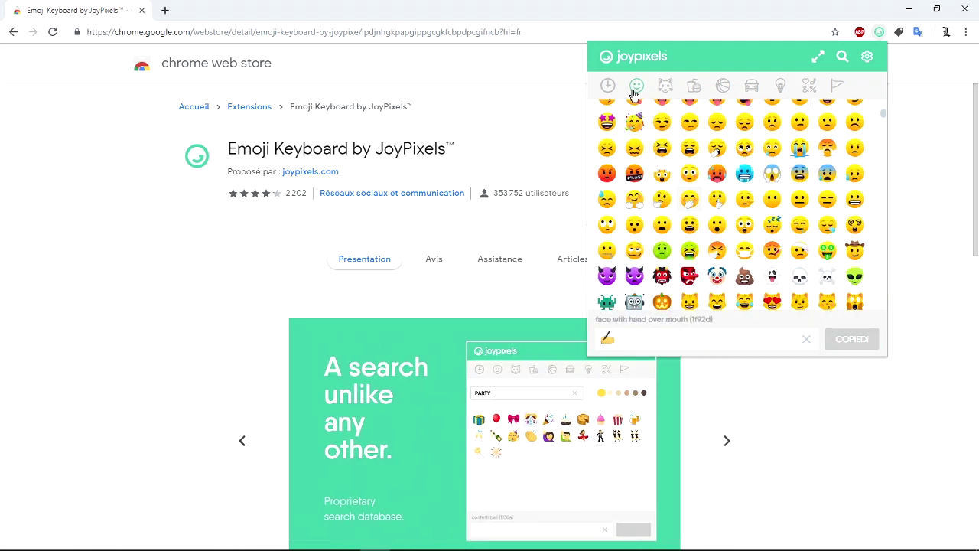
pyautogui.scroll(-6, 708, 199)
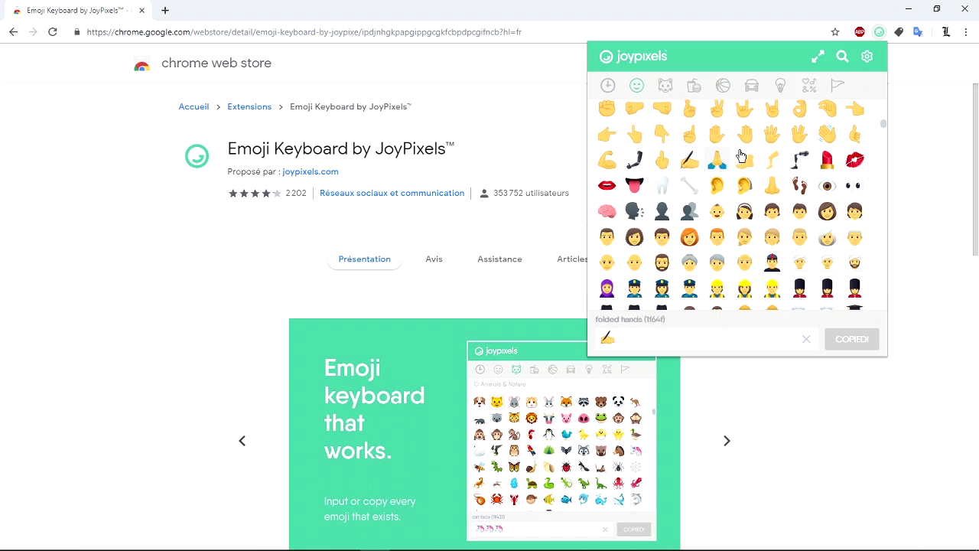
pyautogui.click(285, 546)
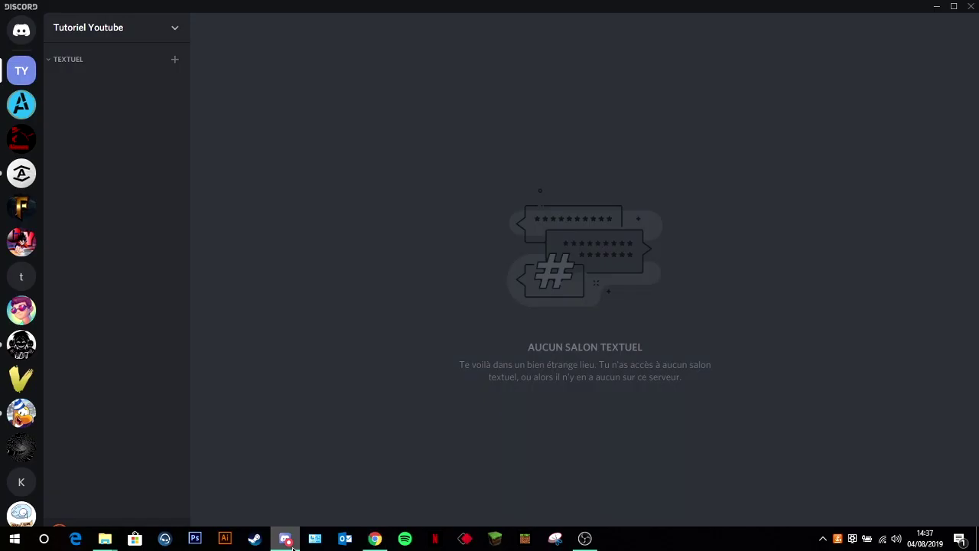
# Rename the Textuel category to ✍| Textuel and save the change.
pyautogui.rightClick(81, 60)
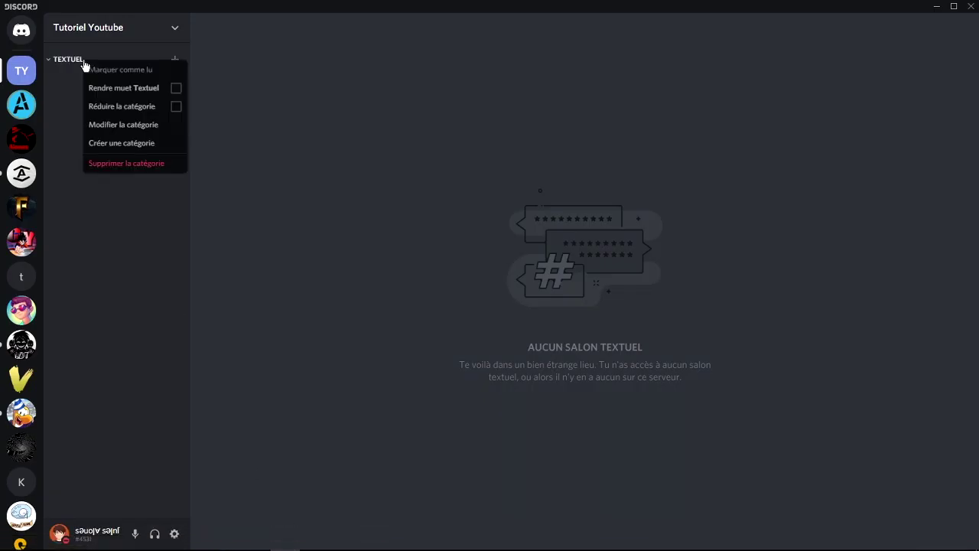
pyautogui.click(124, 125)
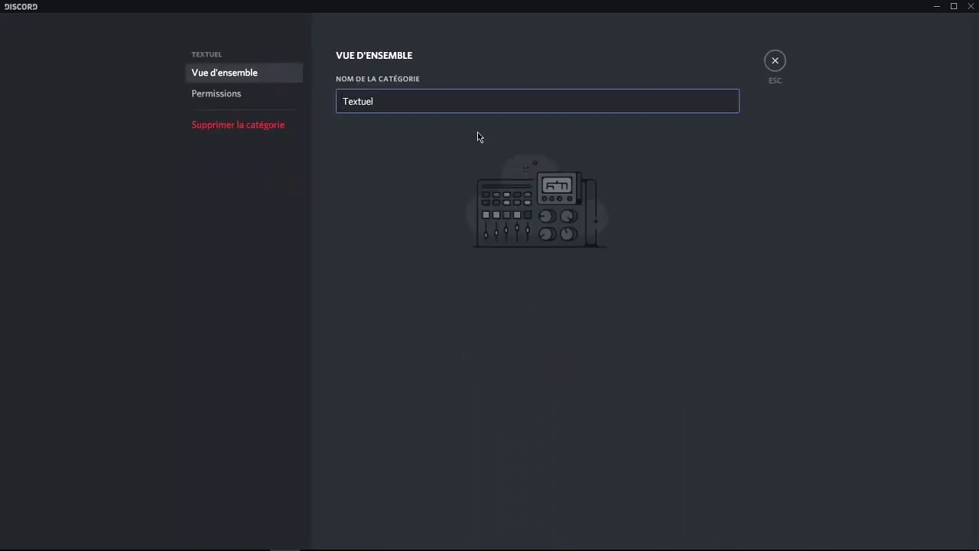
pyautogui.write('✍')
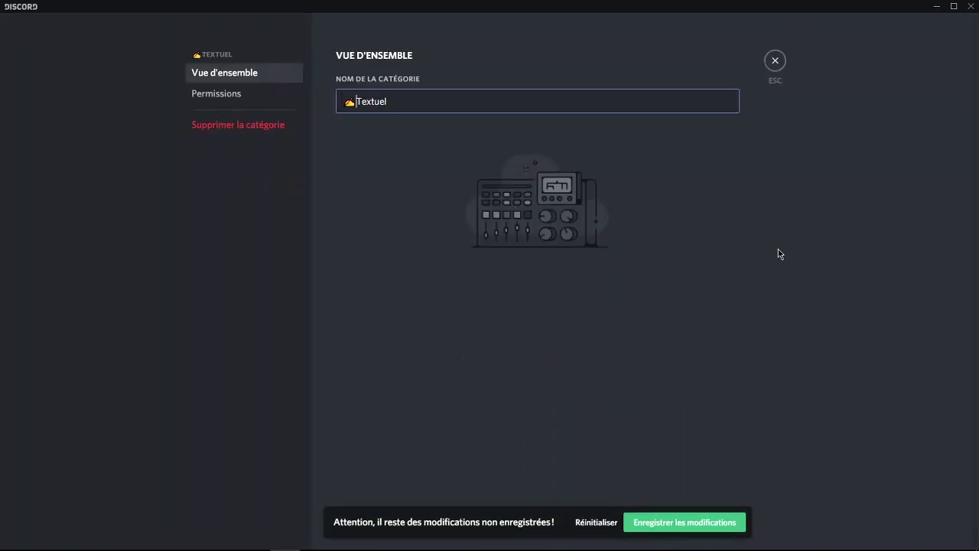
pyautogui.write('|')
pyautogui.click(682, 524)
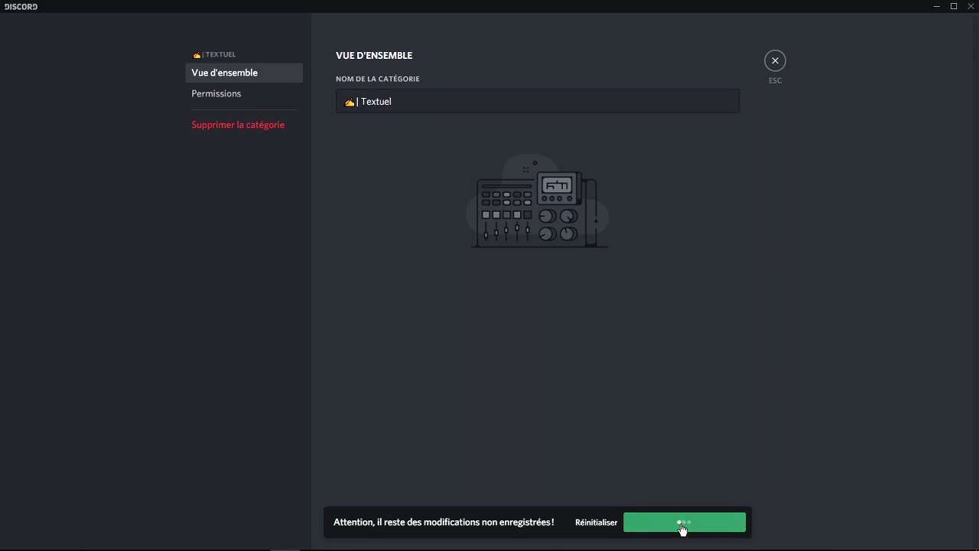
pyautogui.click(778, 62)
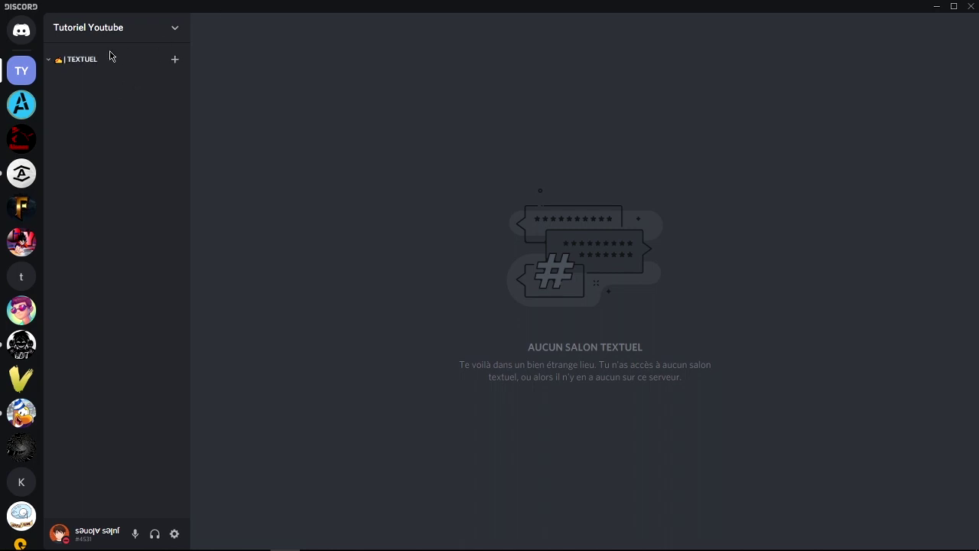
# Open the new channel form in the Textuel category and review the role access options for a private channel.
pyautogui.click(174, 59)
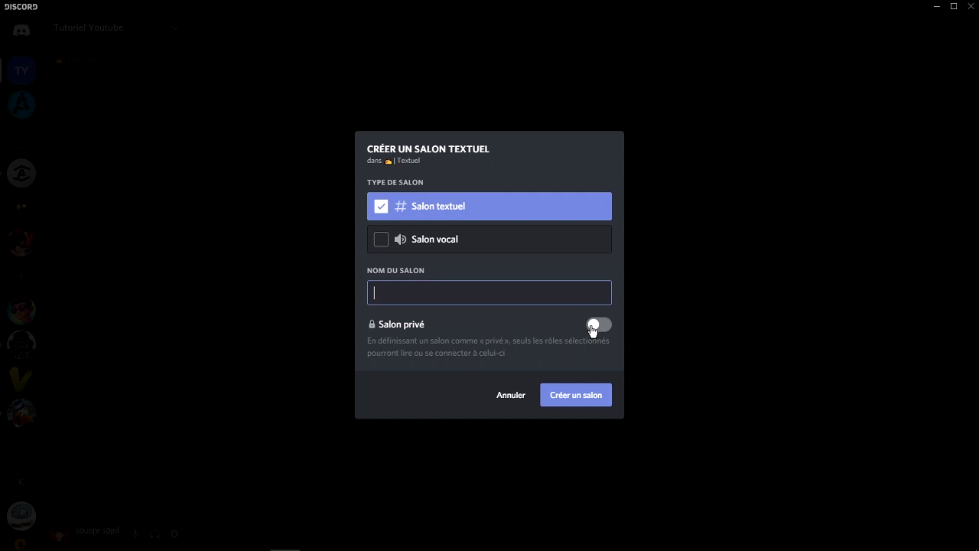
pyautogui.click(510, 395)
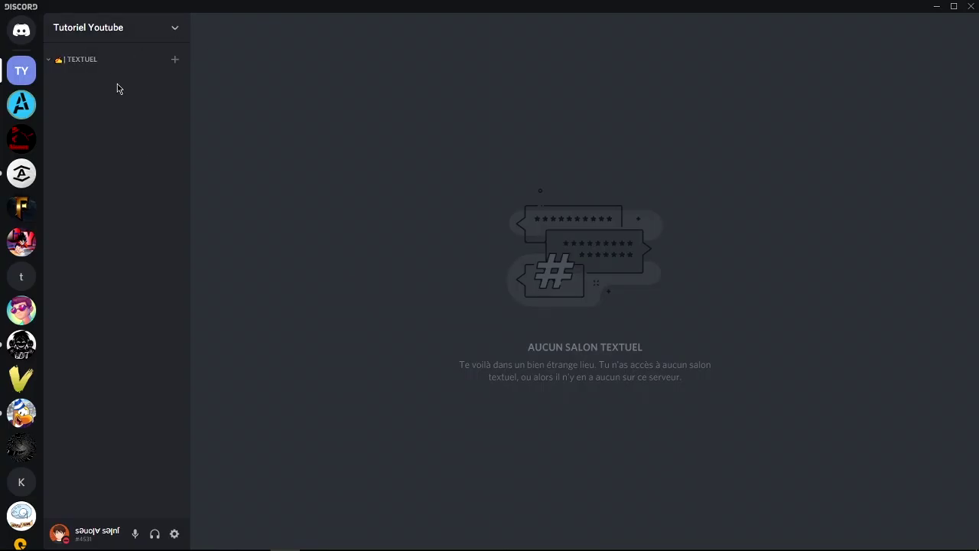
pyautogui.click(174, 62)
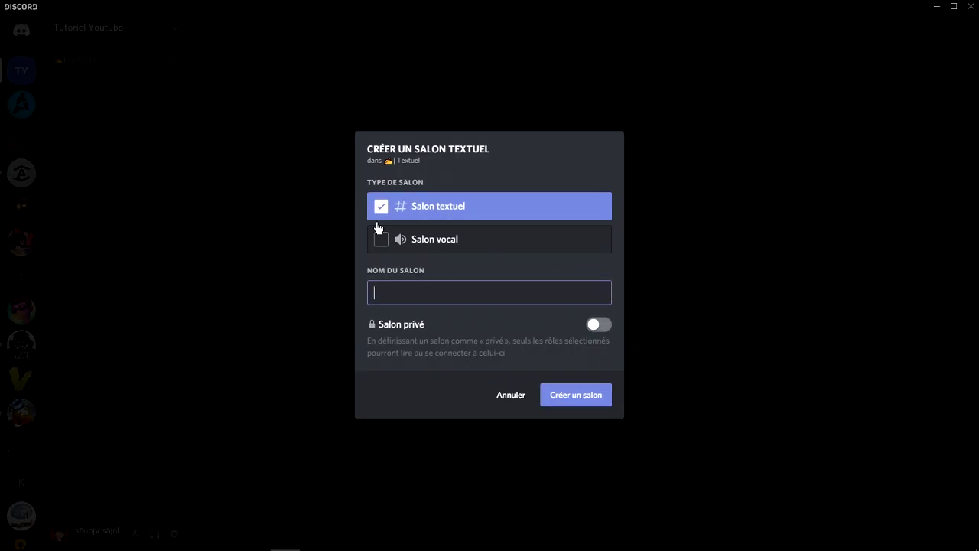
pyautogui.click(596, 325)
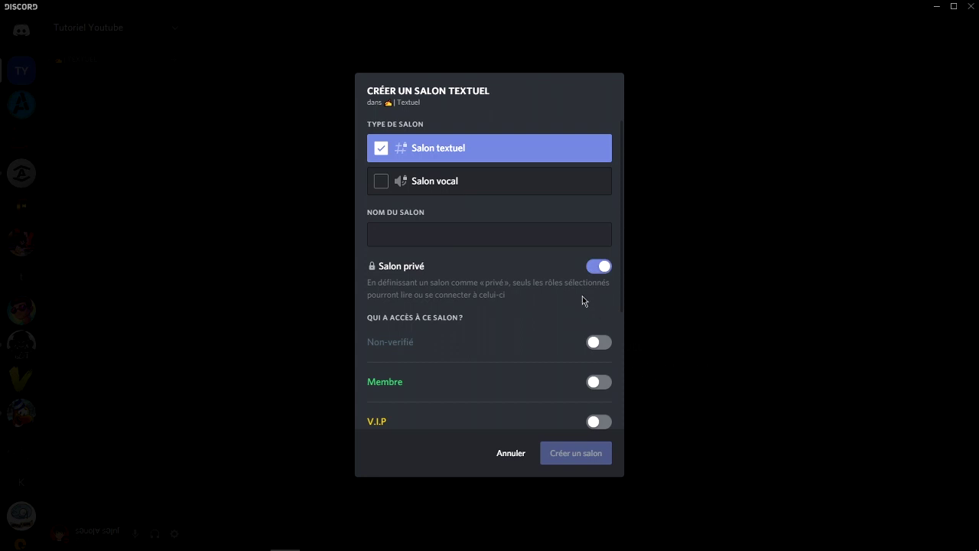
pyautogui.scroll(-2, 528, 367)
pyautogui.scroll(4, 589, 329)
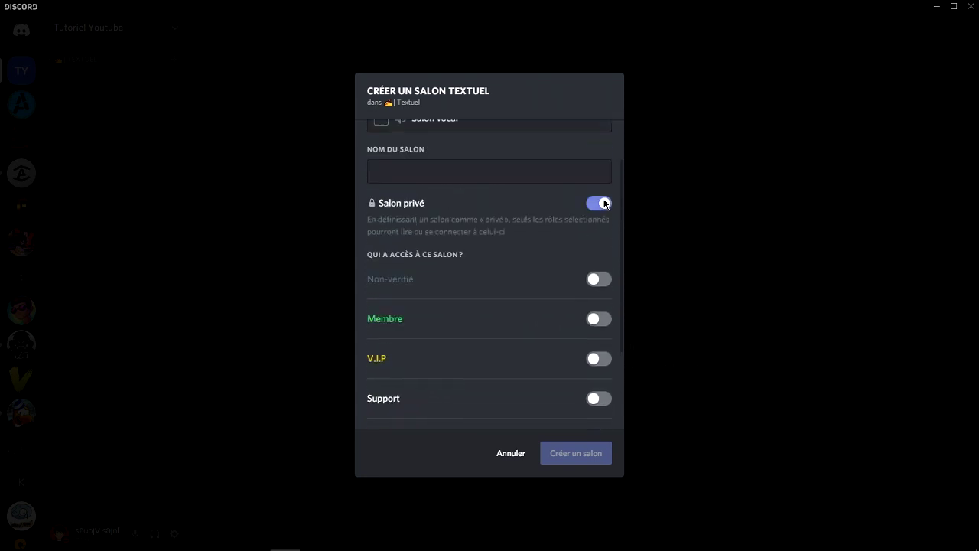
pyautogui.click(599, 266)
# Name the new non-private text channel bienvenue.
pyautogui.click(398, 292)
pyautogui.write('bienvenue')
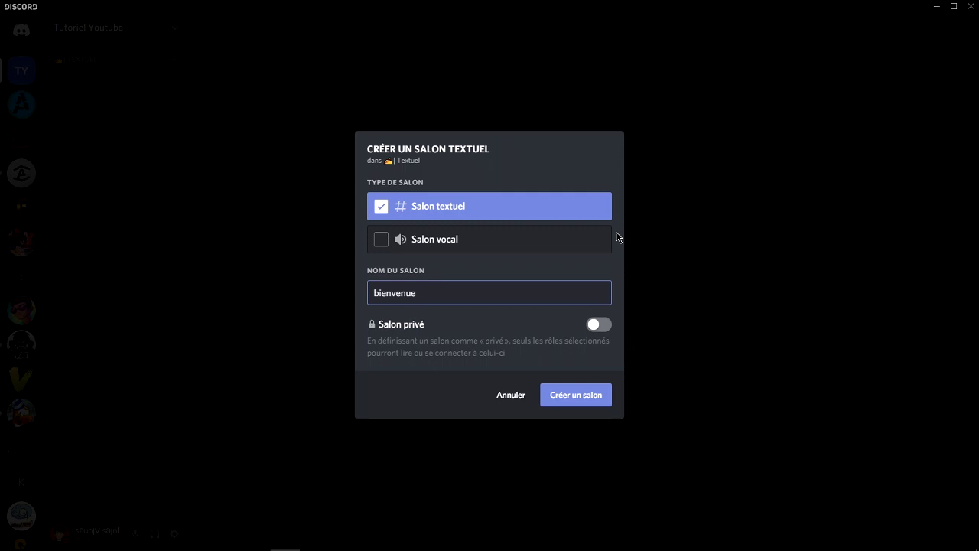
pyautogui.write('-')
pyautogui.press('BackSpace')
pyautogui.write('-az-a')
pyautogui.press('BackSpace')
pyautogui.press('BackSpace')
pyautogui.press('BackSpace')
pyautogui.write('b')
pyautogui.click(370, 285)
# Switch to Chrome, clear the previously picked emoji and copy the waving hand emoji.
pyautogui.moveTo(495, 545)
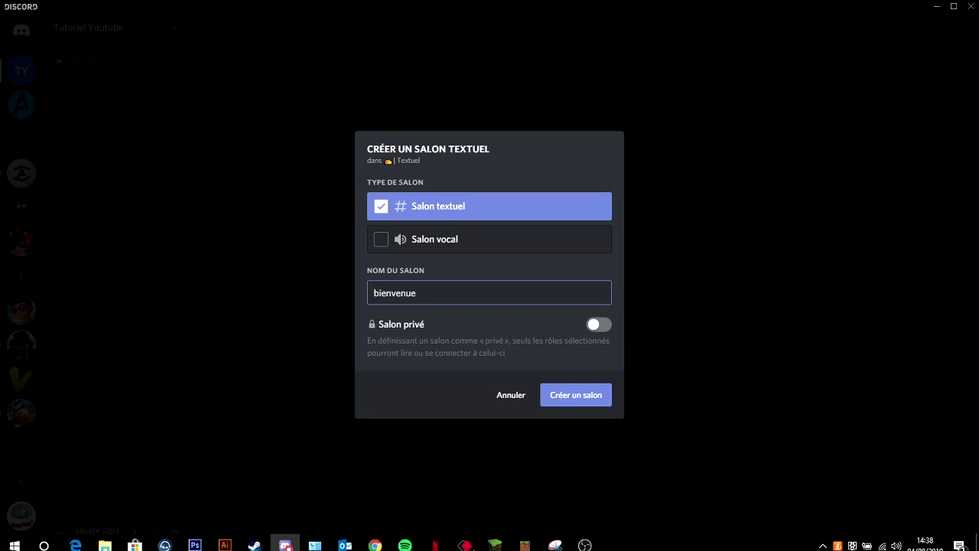
pyautogui.click(384, 544)
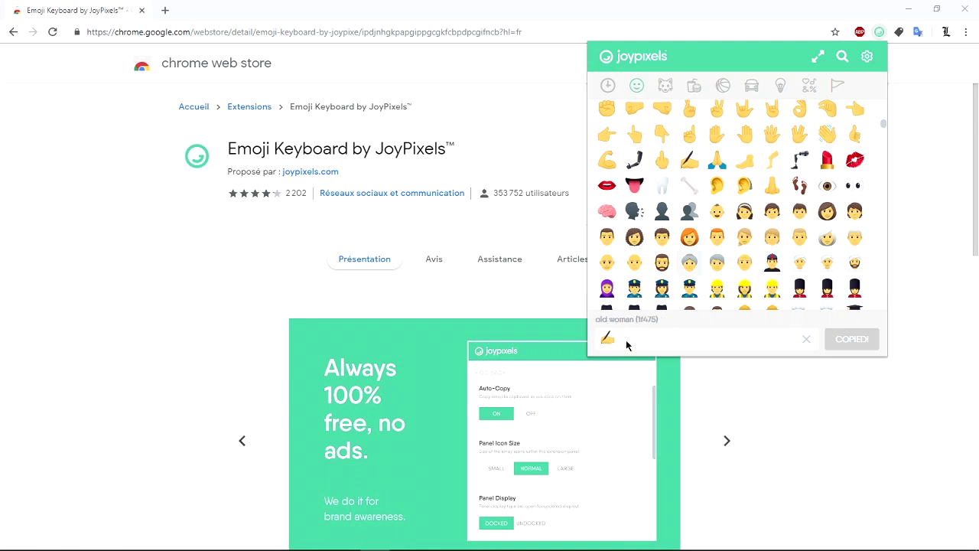
pyautogui.click(807, 340)
pyautogui.click(823, 138)
# Search the emoji keyboard for plane, then clear the search.
pyautogui.scroll(10, 650, 178)
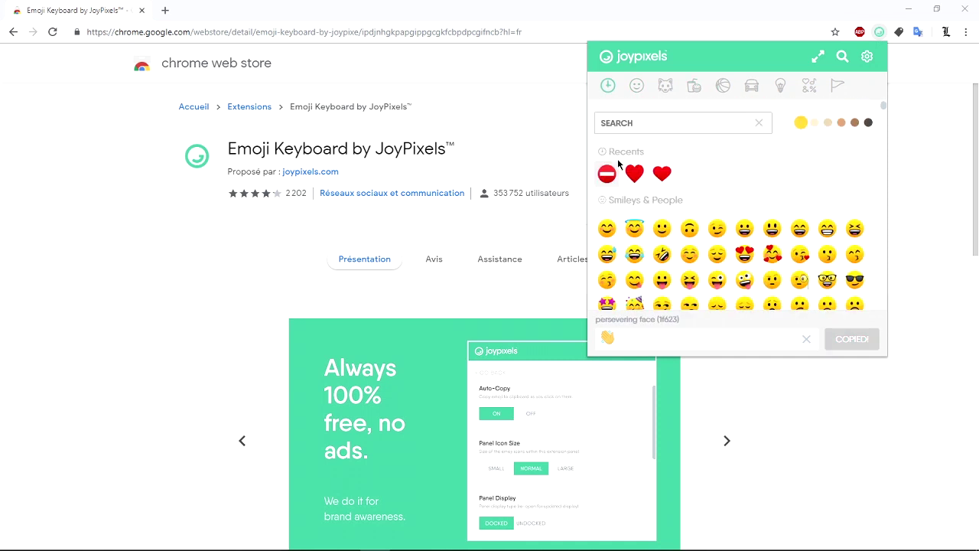
pyautogui.click(645, 127)
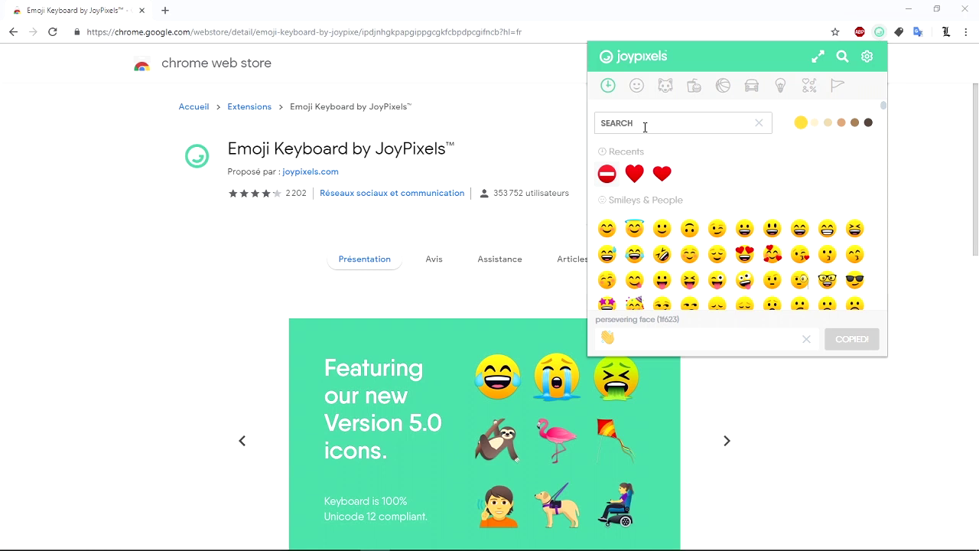
pyautogui.write('plane')
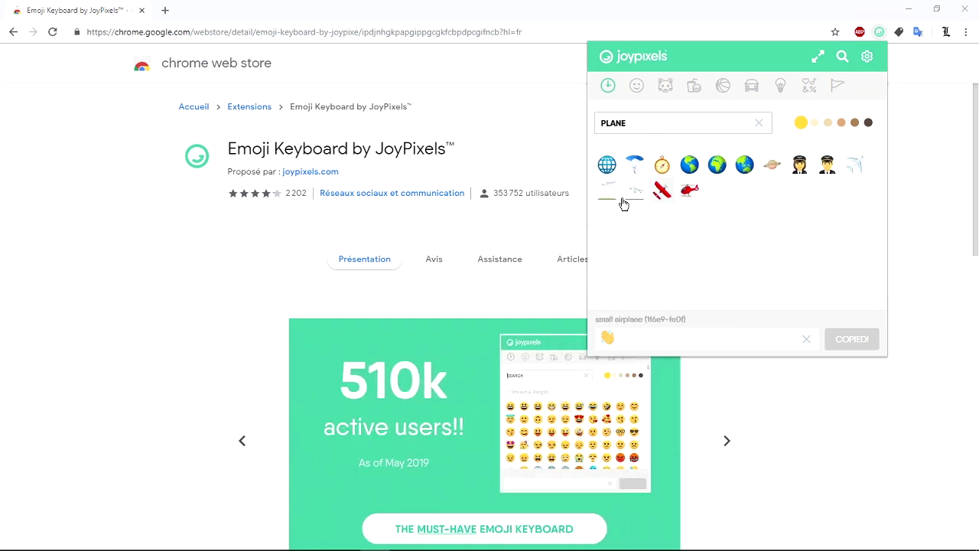
pyautogui.click(755, 124)
# Switch back to Discord, change the channel name to 👋-bienvenue and create the channel.
pyautogui.moveTo(375, 538)
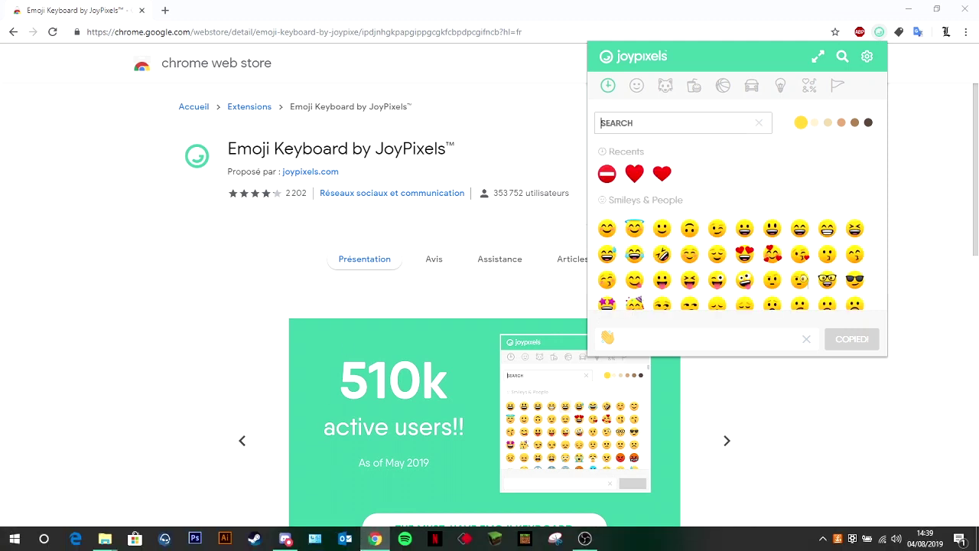
pyautogui.click(285, 538)
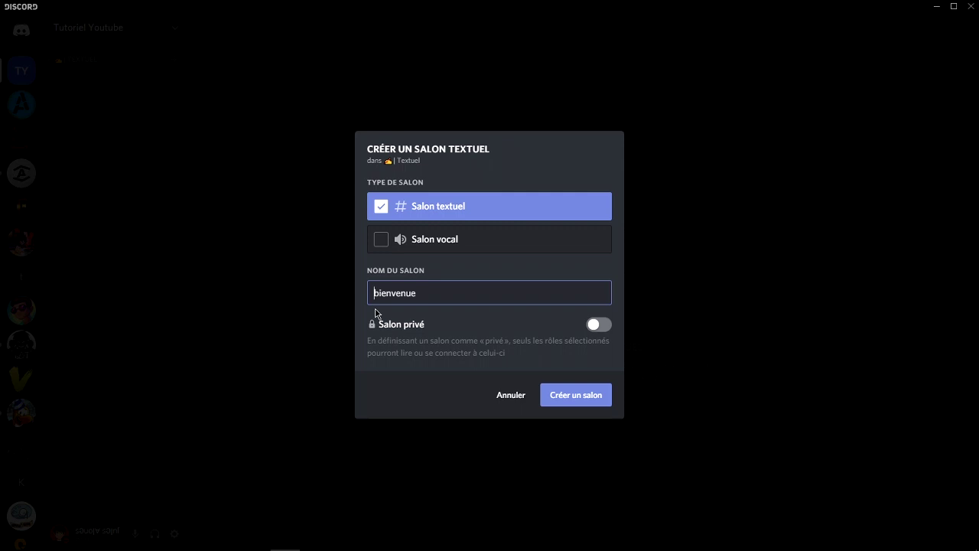
pyautogui.write('👋')
pyautogui.write('-')
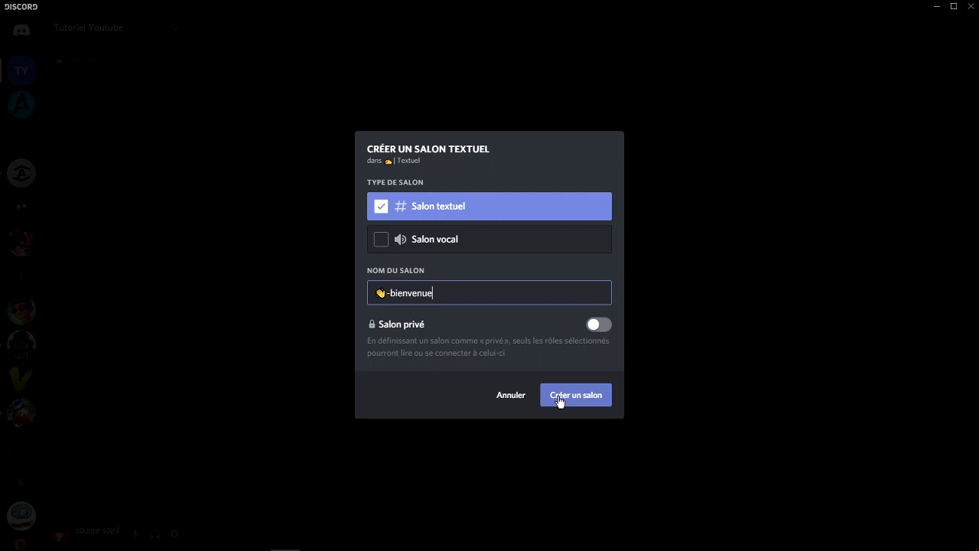
pyautogui.click(567, 396)
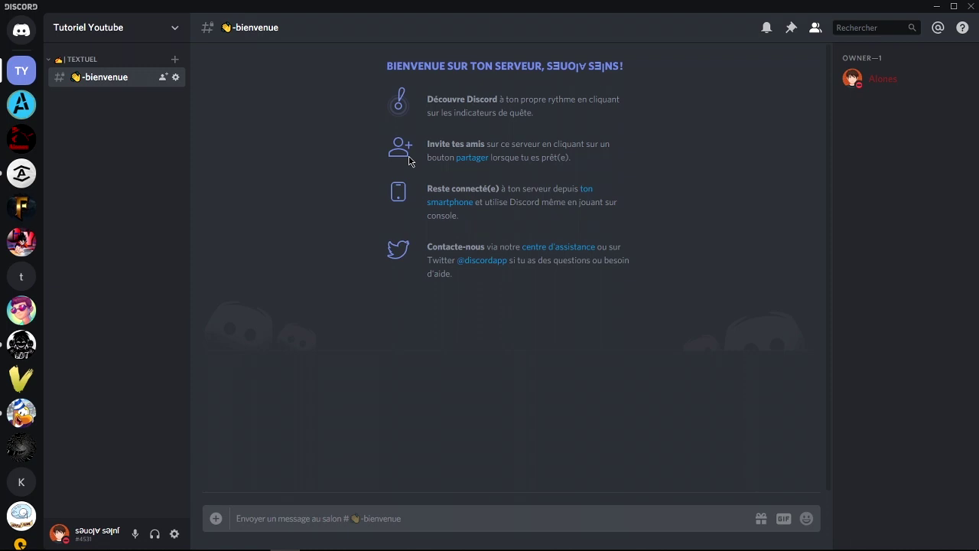
# Start another text channel in the Textuel category and name it général.
pyautogui.click(175, 60)
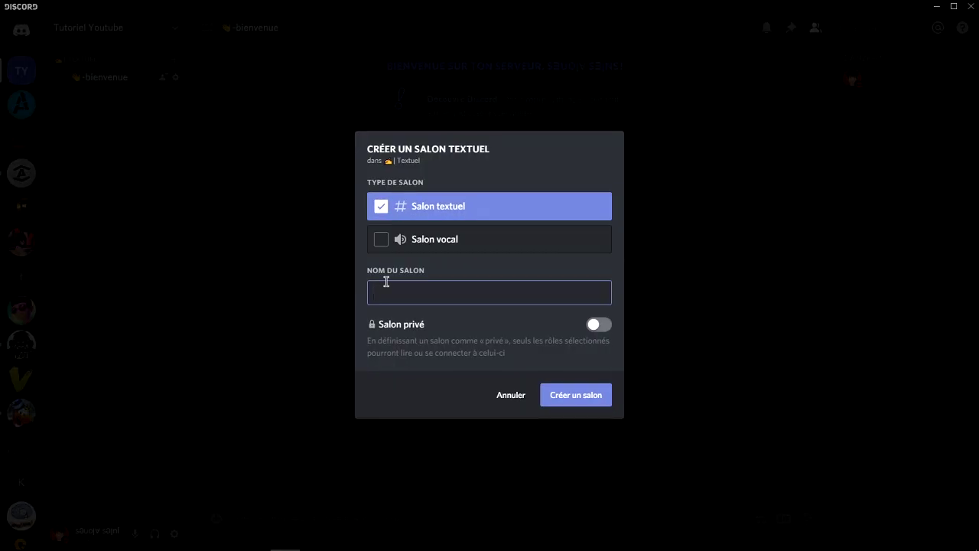
pyautogui.write('général')
pyautogui.click(370, 294)
# Switch to Chrome and pick the speech balloon emoji from the symbols category to copy it.
pyautogui.click(376, 540)
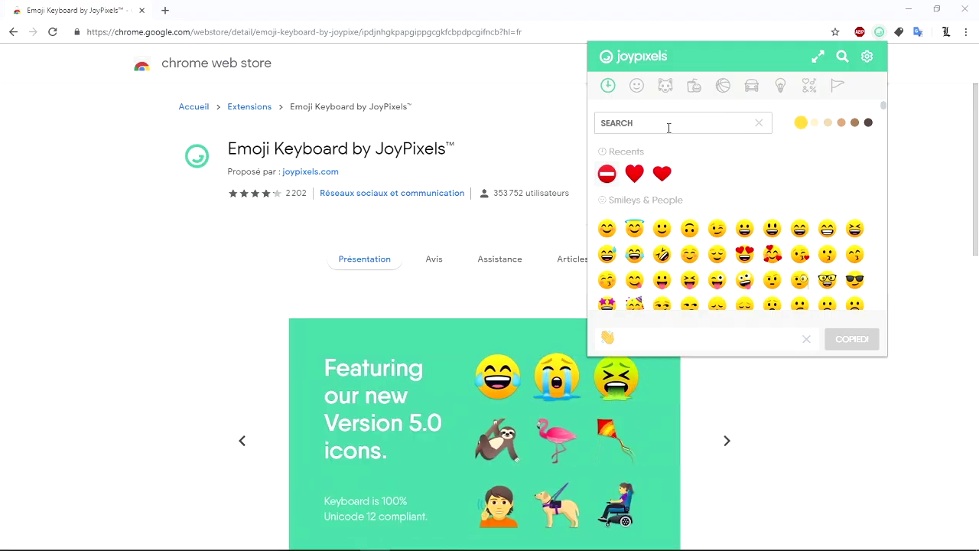
pyautogui.click(780, 85)
pyautogui.click(808, 85)
pyautogui.scroll(-3, 681, 237)
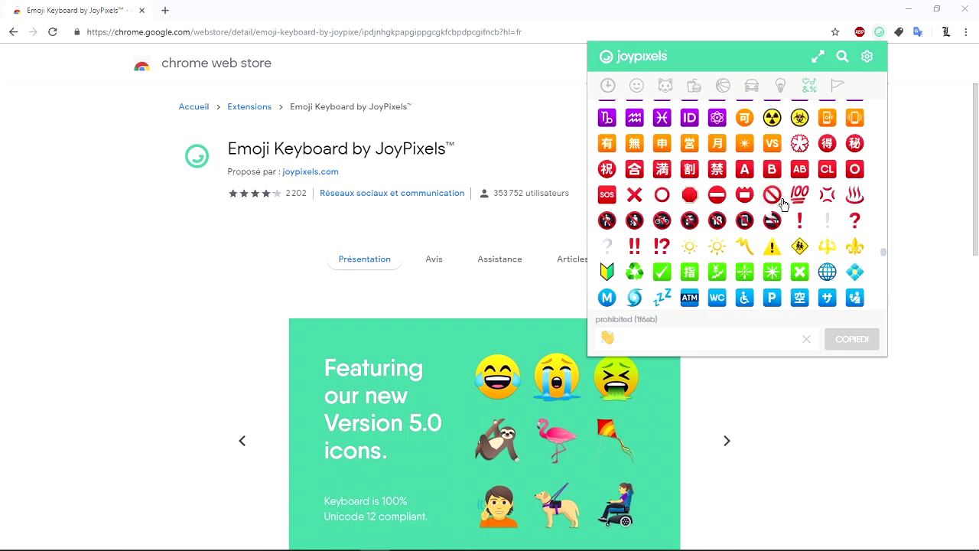
pyautogui.scroll(-5, 681, 238)
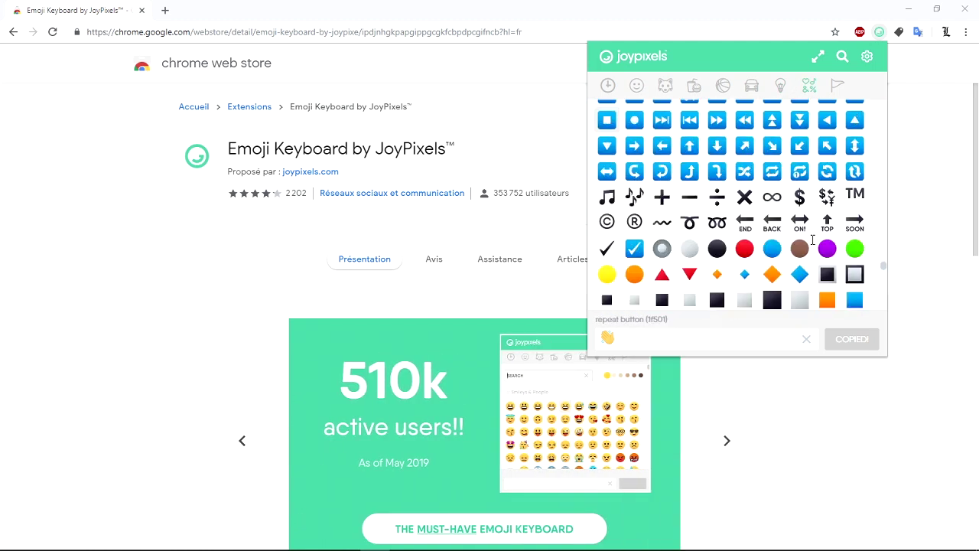
pyautogui.scroll(-1, 815, 244)
pyautogui.click(745, 231)
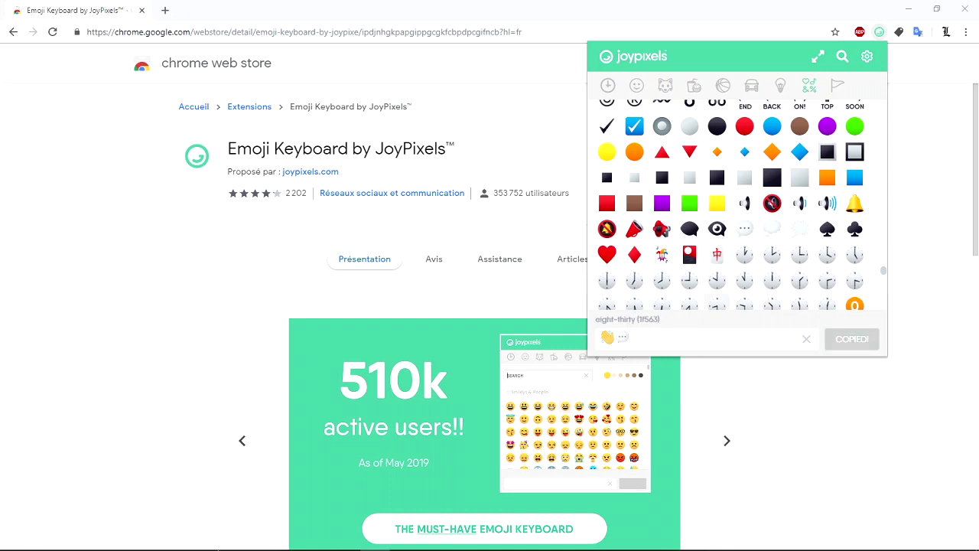
# Switch back to Discord, create the channel as 💬-général without the waving hand emoji, and open it.
pyautogui.click(253, 538)
pyautogui.click(374, 292)
pyautogui.write('👏💬')
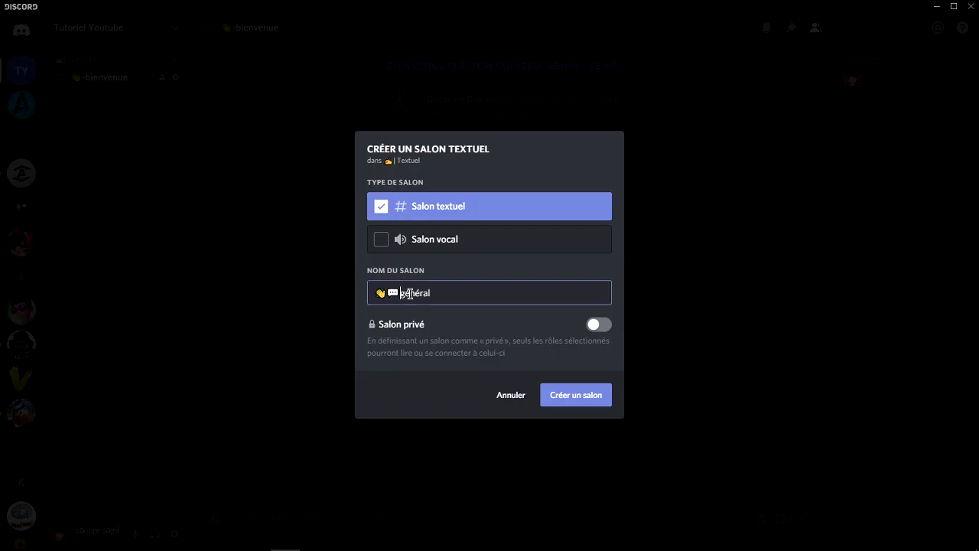
pyautogui.click(386, 291)
pyautogui.press('BackSpace')
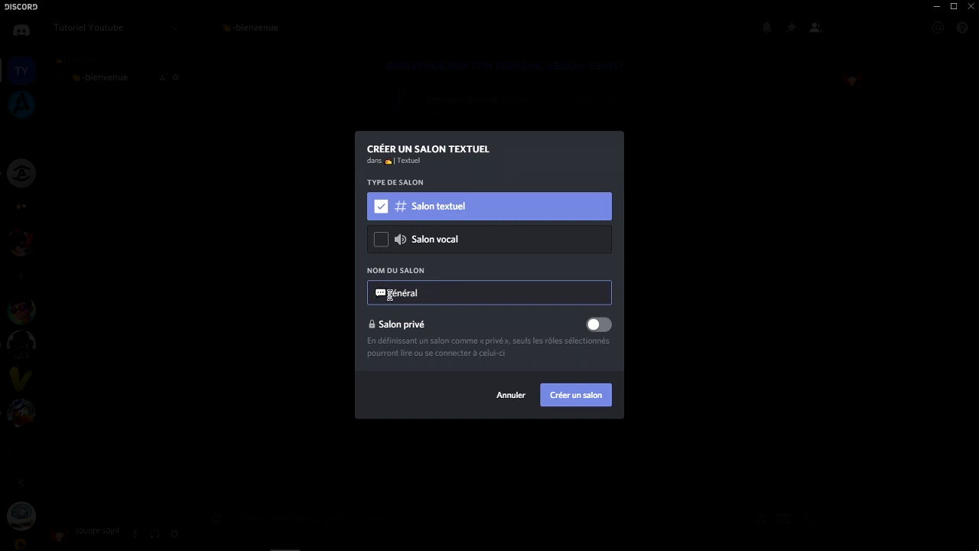
pyautogui.click(560, 397)
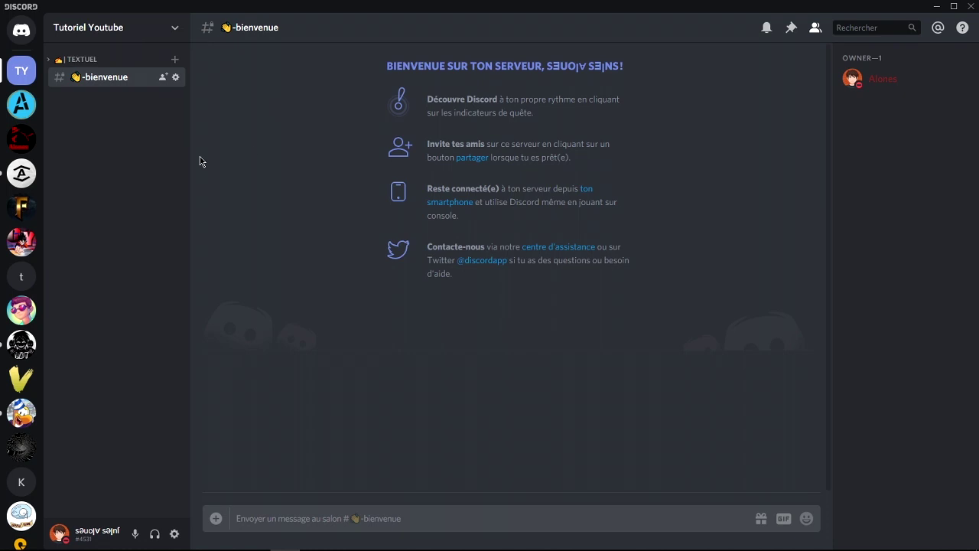
pyautogui.click(49, 61)
pyautogui.click(80, 102)
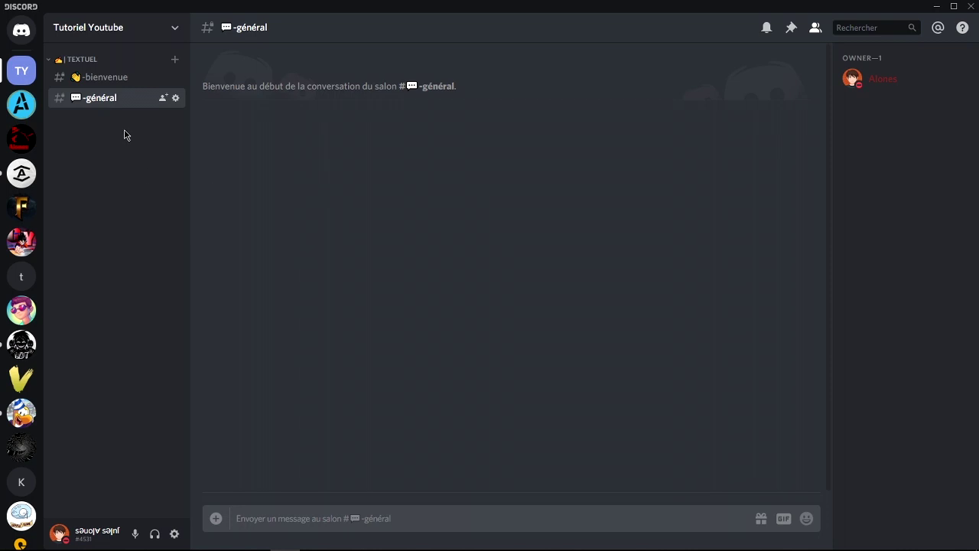
# Start a new text channel in the Textuel category named commandes-bot.
pyautogui.click(175, 61)
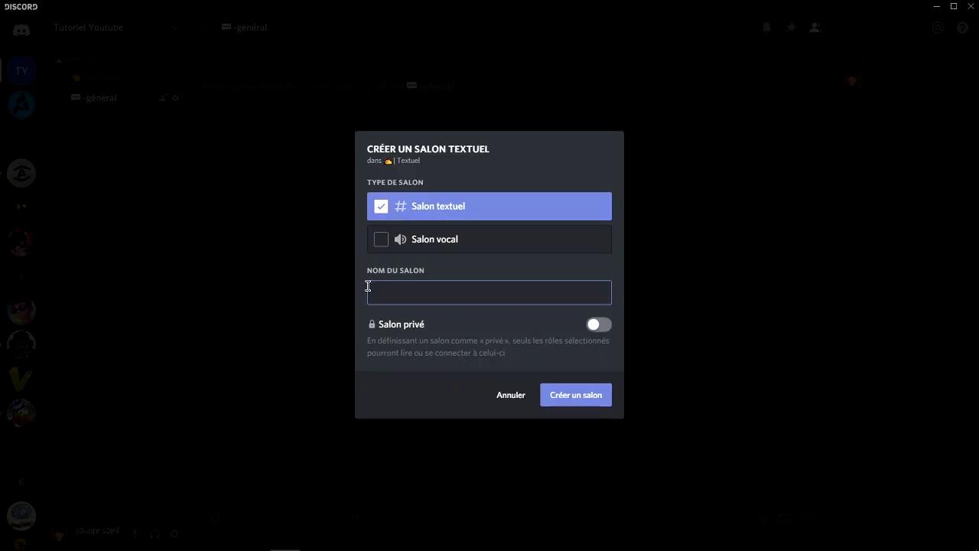
pyautogui.write('commandes-boty')
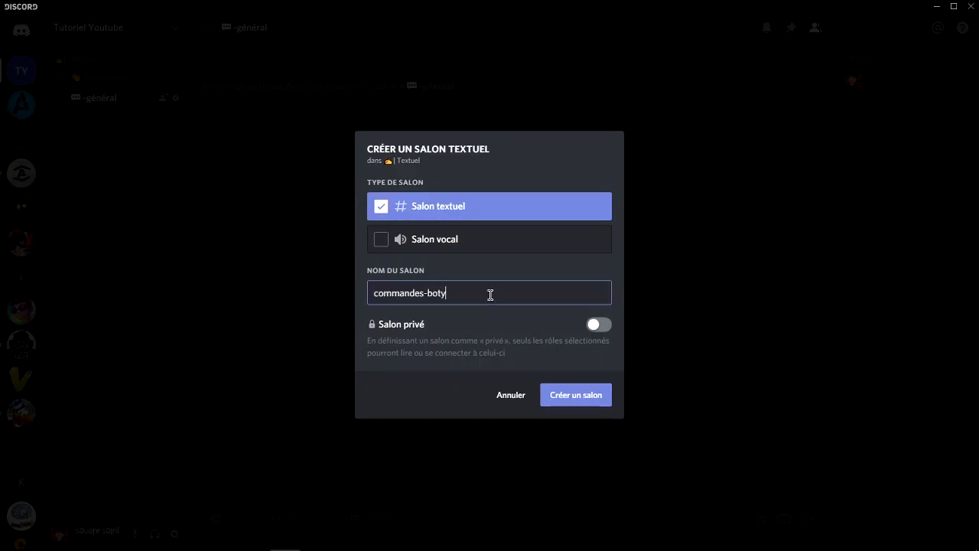
# Switch to Chrome, clear the picked emojis, search for bot and copy the robot emoji.
pyautogui.moveTo(465, 543)
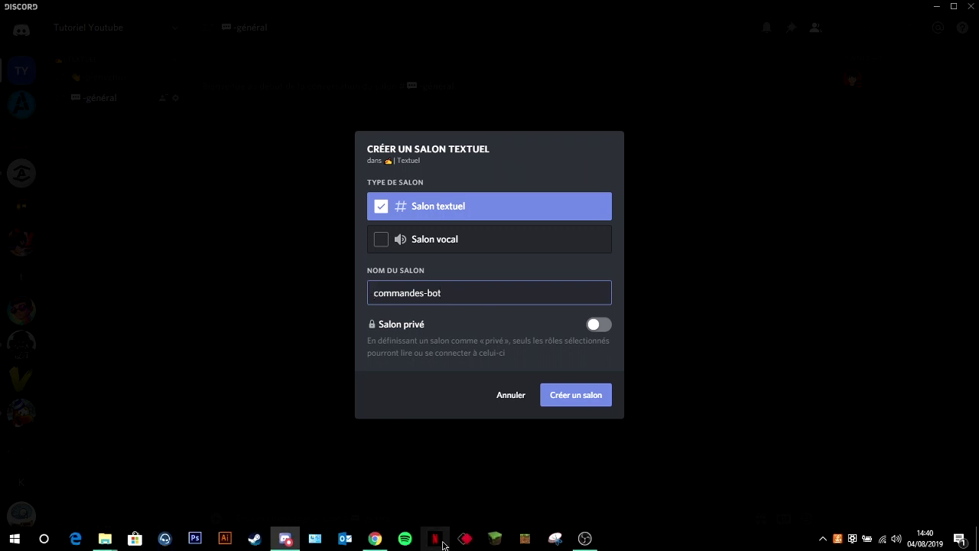
pyautogui.click(375, 539)
pyautogui.scroll(1, 727, 302)
pyautogui.scroll(5, 811, 343)
pyautogui.click(806, 339)
pyautogui.click(610, 89)
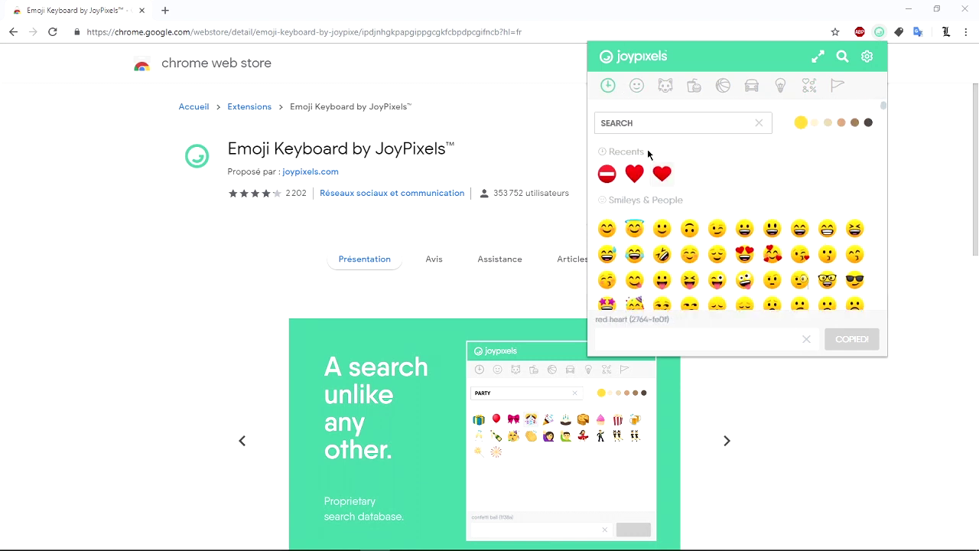
pyautogui.click(626, 124)
pyautogui.write('bot')
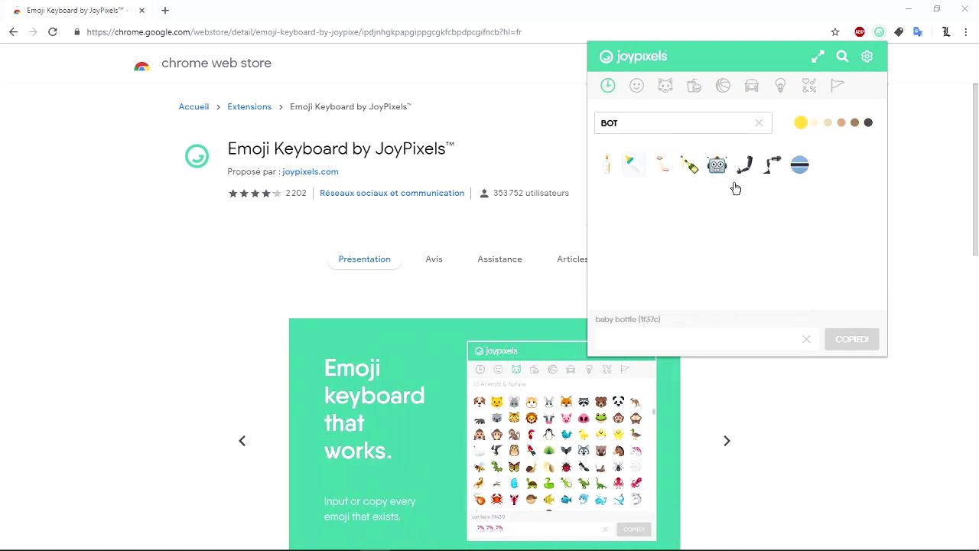
pyautogui.click(719, 164)
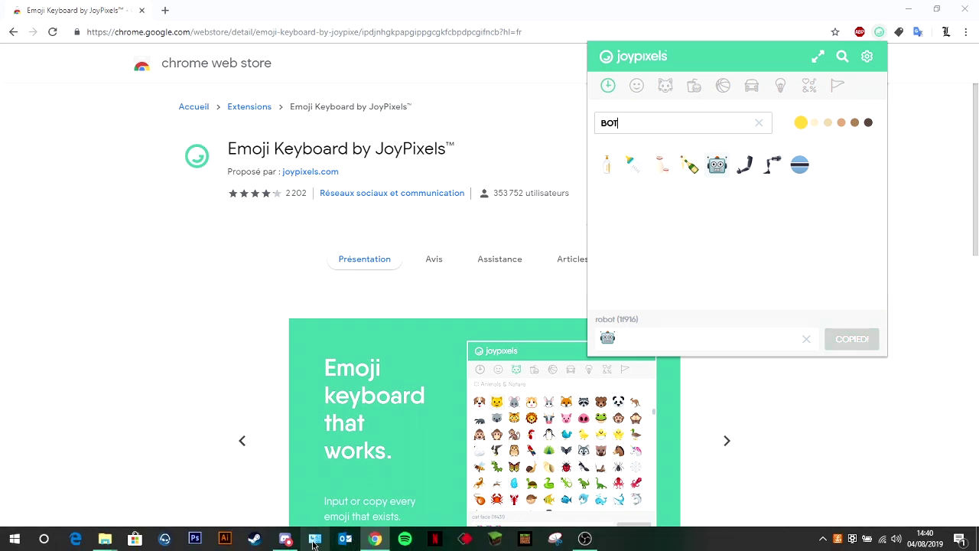
# Switch back to Discord, prefix the channel name with the robot emoji and create the 🤖-commandes-bot text channel.
pyautogui.click(284, 539)
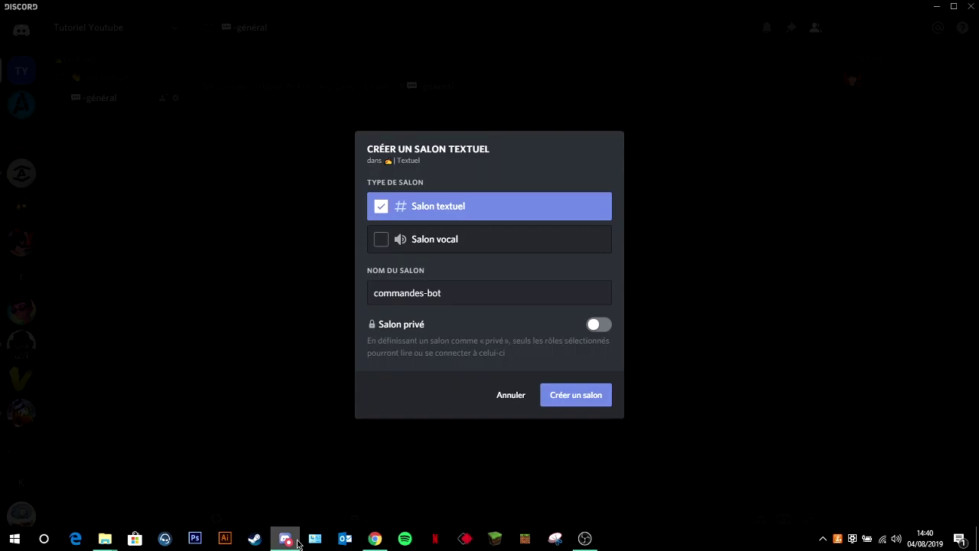
pyautogui.click(381, 300)
pyautogui.write('🤖')
pyautogui.click(573, 395)
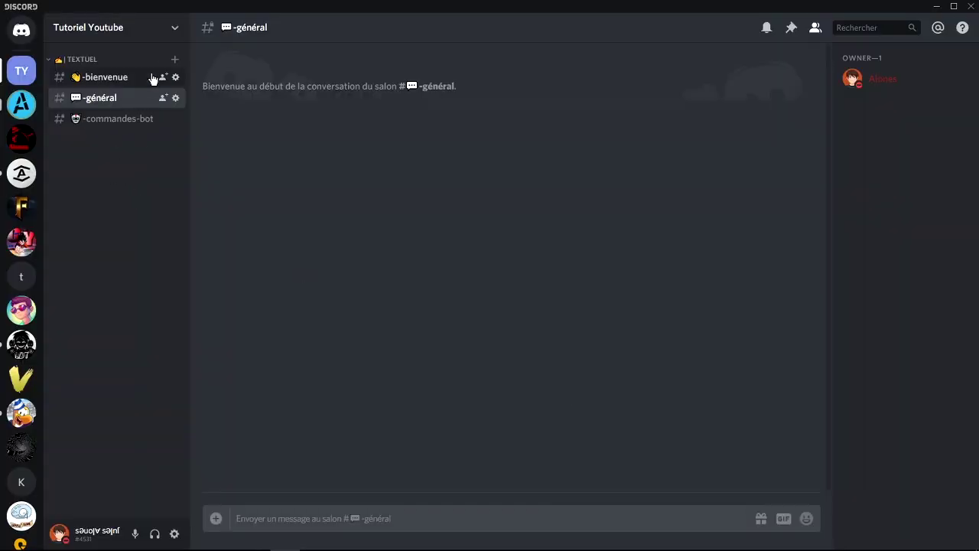
# Start a new server category named Support.
pyautogui.rightClick(99, 213)
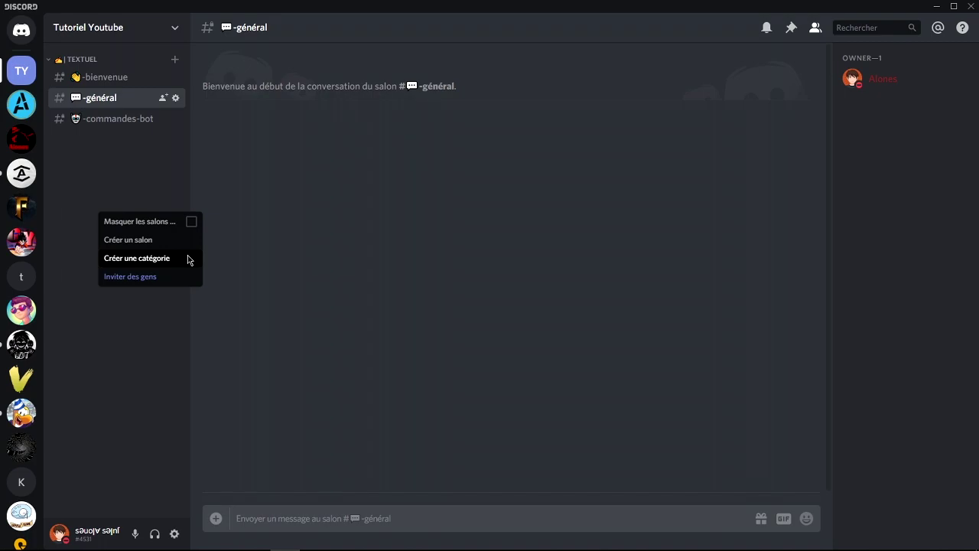
pyautogui.click(138, 257)
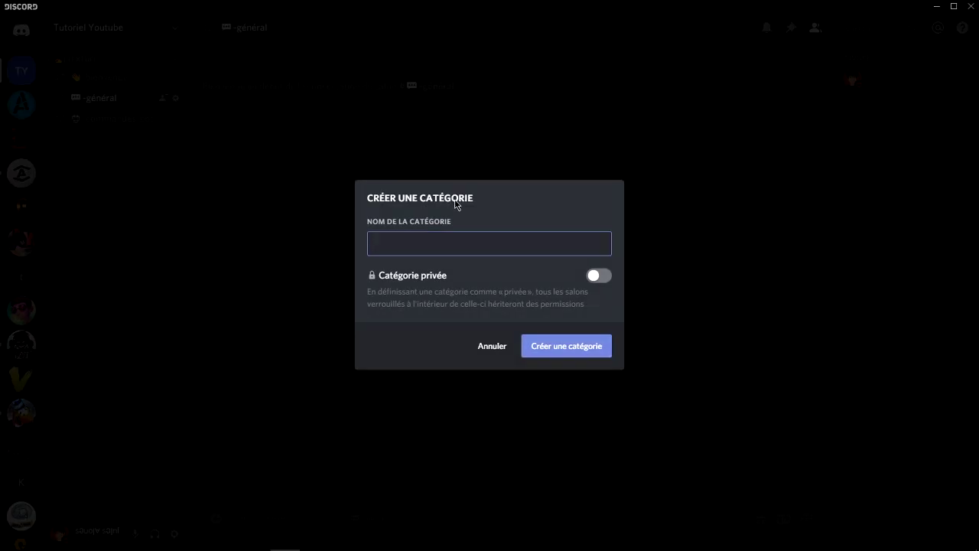
pyautogui.write('Support')
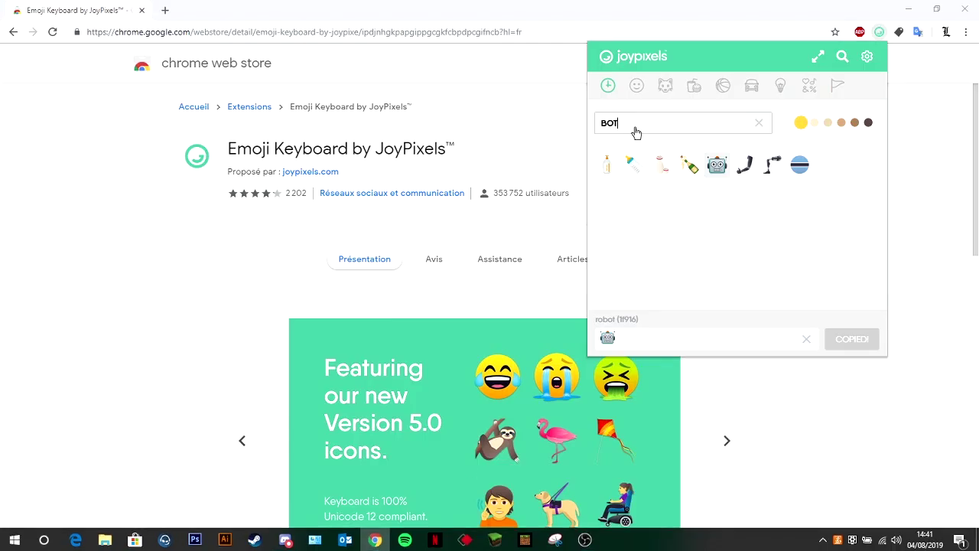
# Switch to Chrome, clear the bot search and the picked emojis, and copy the SOS button emoji from the symbols category.
pyautogui.moveTo(634, 129); pyautogui.dragTo(577, 129)
pyautogui.press('BackSpace')
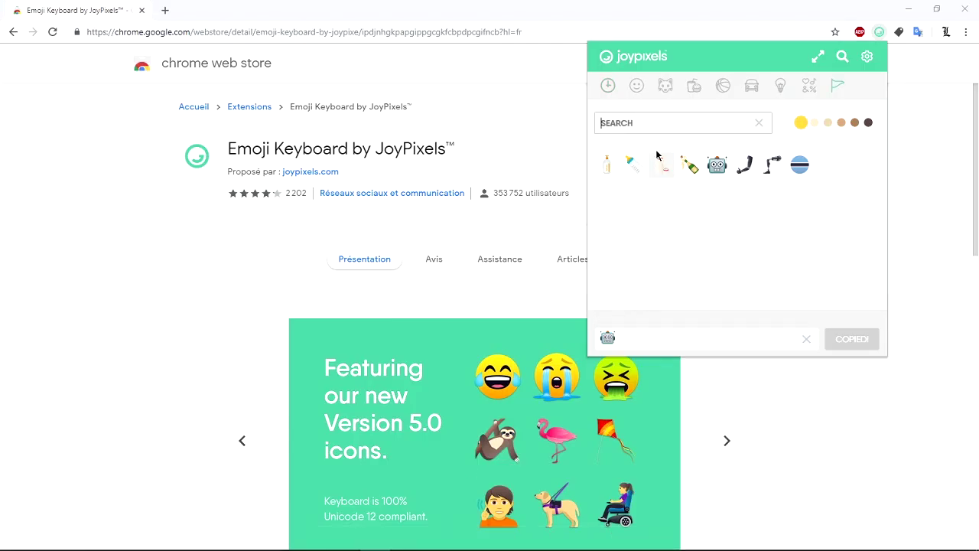
pyautogui.click(808, 88)
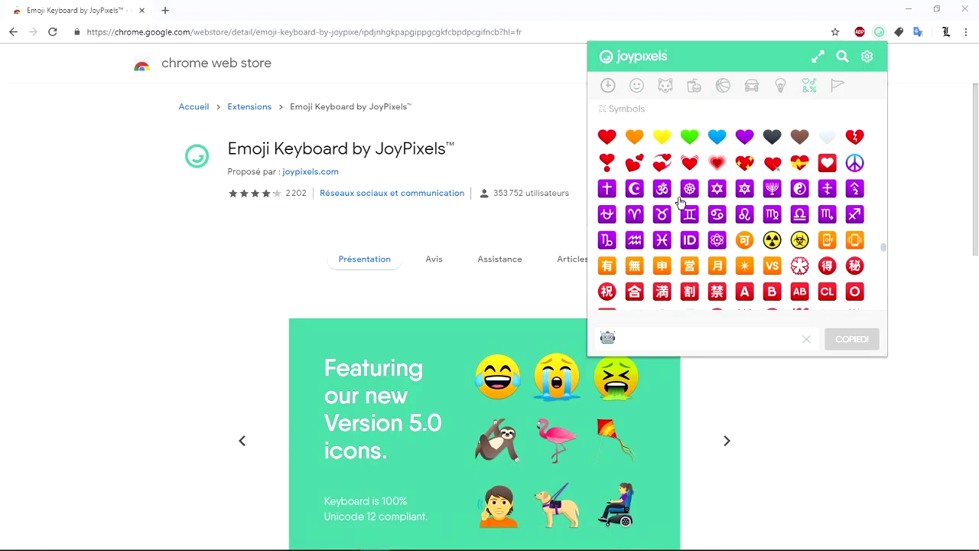
pyautogui.scroll(-4, 754, 251)
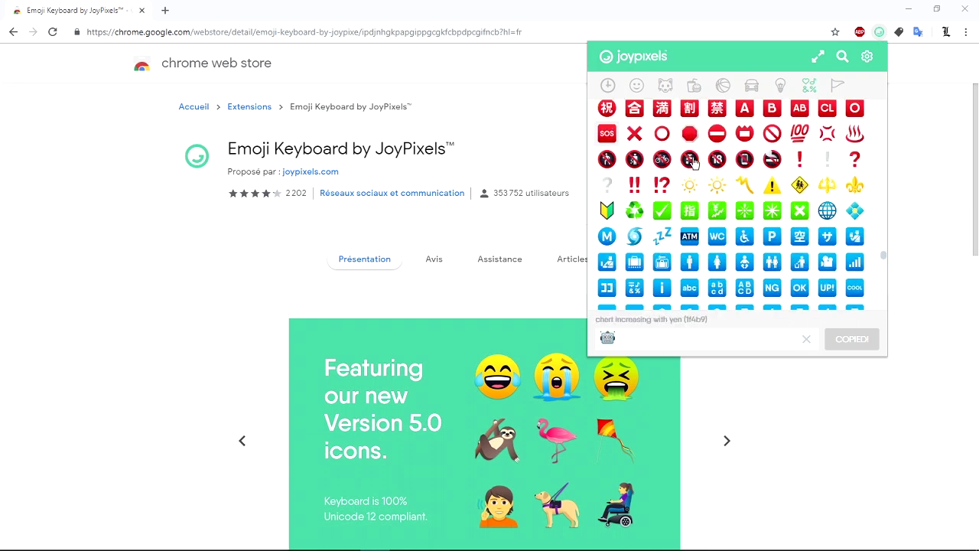
pyautogui.click(689, 135)
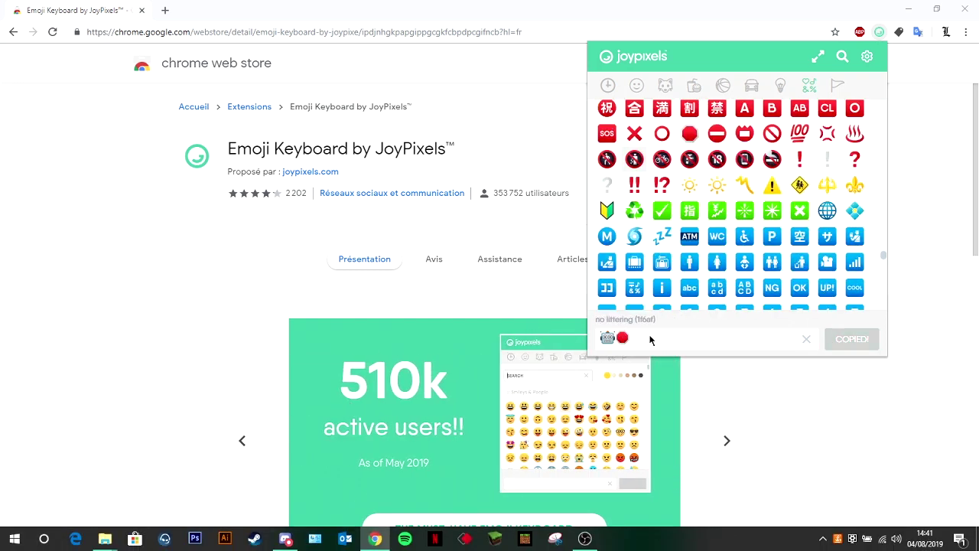
pyautogui.click(809, 341)
pyautogui.click(607, 133)
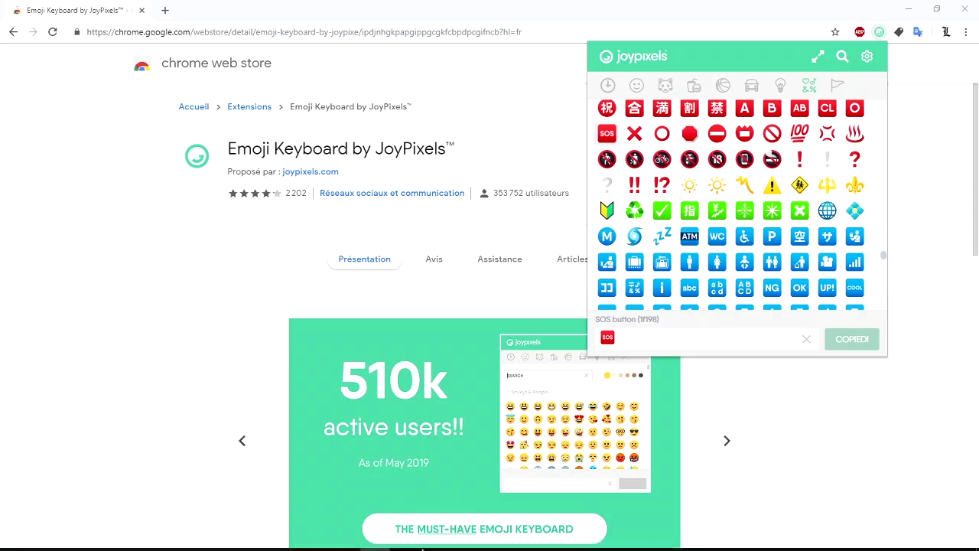
# Switch back to Discord and create the non-private category as 🆘 | Support.
pyautogui.click(286, 539)
pyautogui.write('🆘')
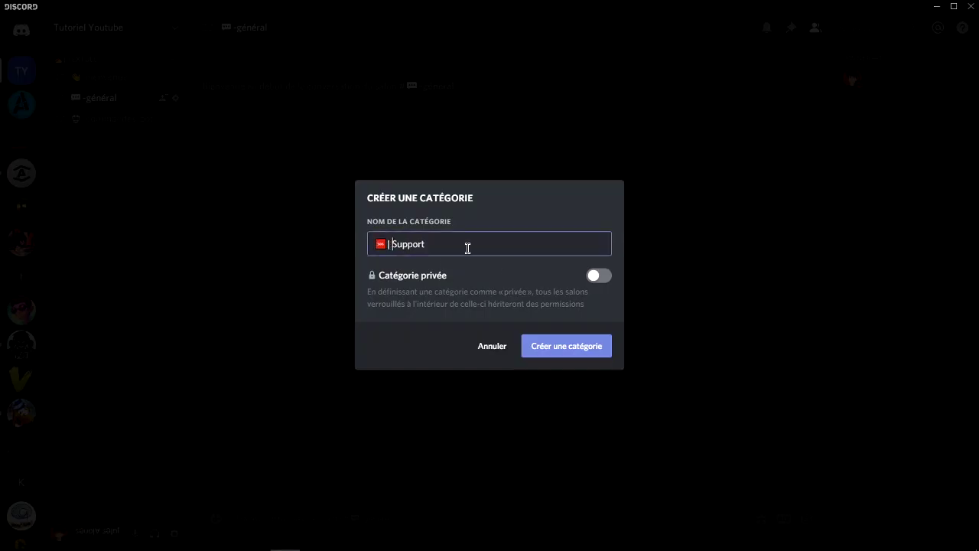
pyautogui.click(564, 354)
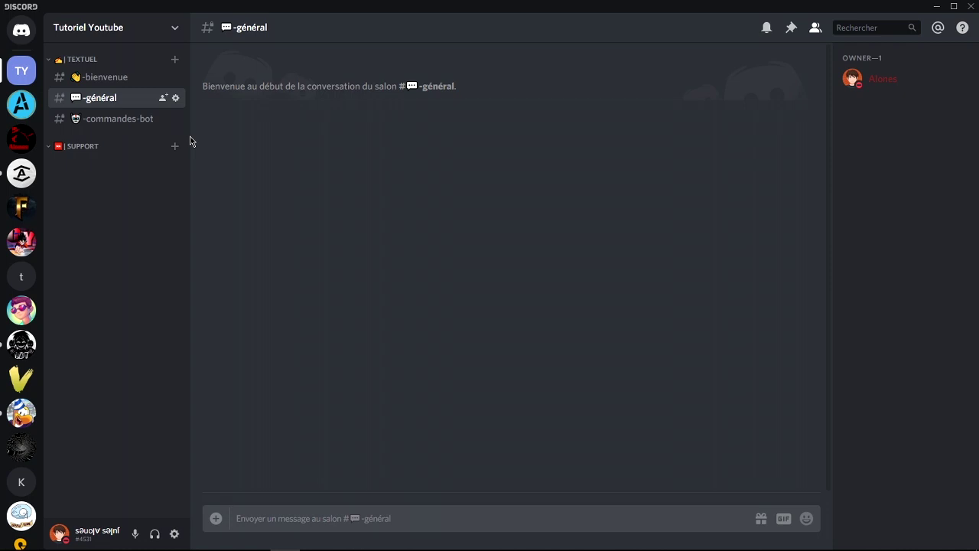
# Delete the 🆘 | Support category.
pyautogui.rightClick(100, 149)
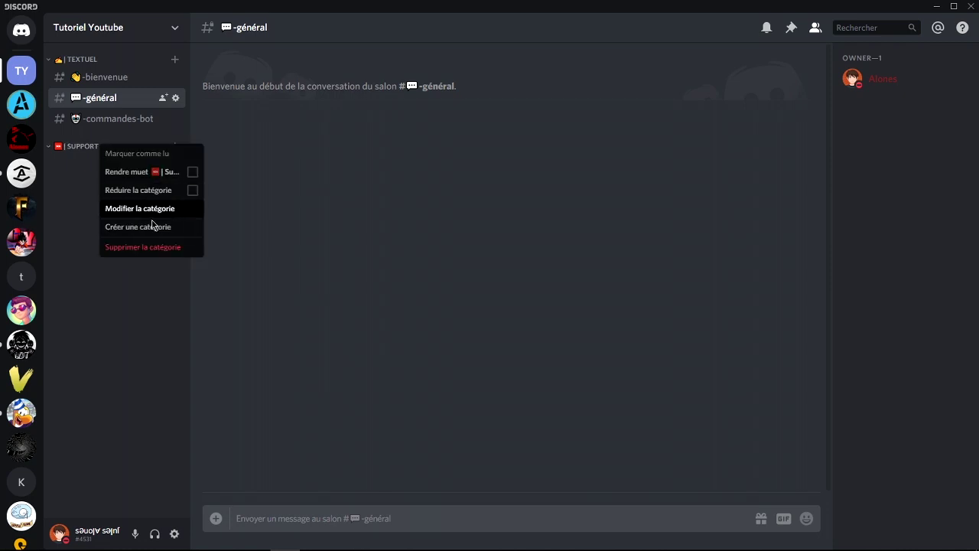
pyautogui.click(146, 253)
pyautogui.click(551, 314)
# Start a new category named 🆘 | Support and make it private.
pyautogui.rightClick(75, 194)
pyautogui.click(134, 240)
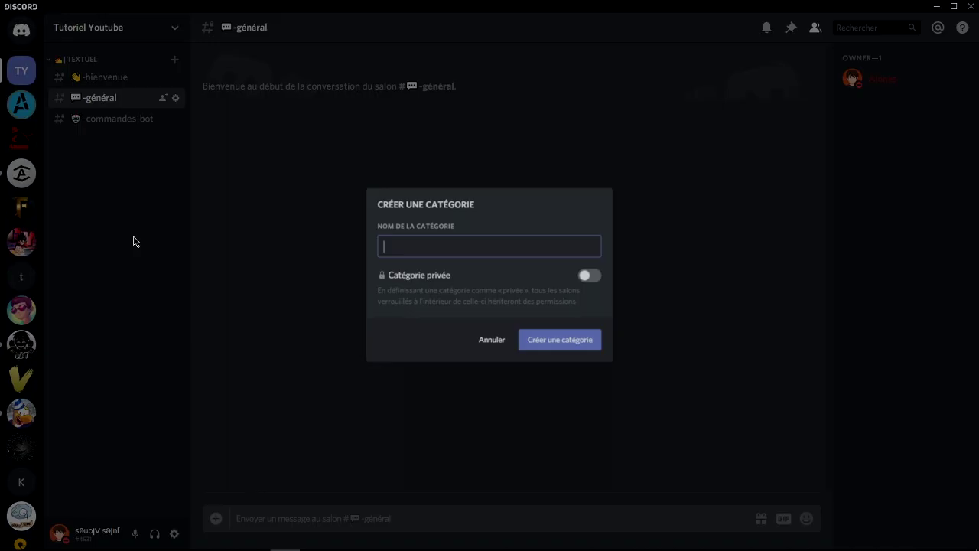
pyautogui.hotkey('ctrl', 'v')
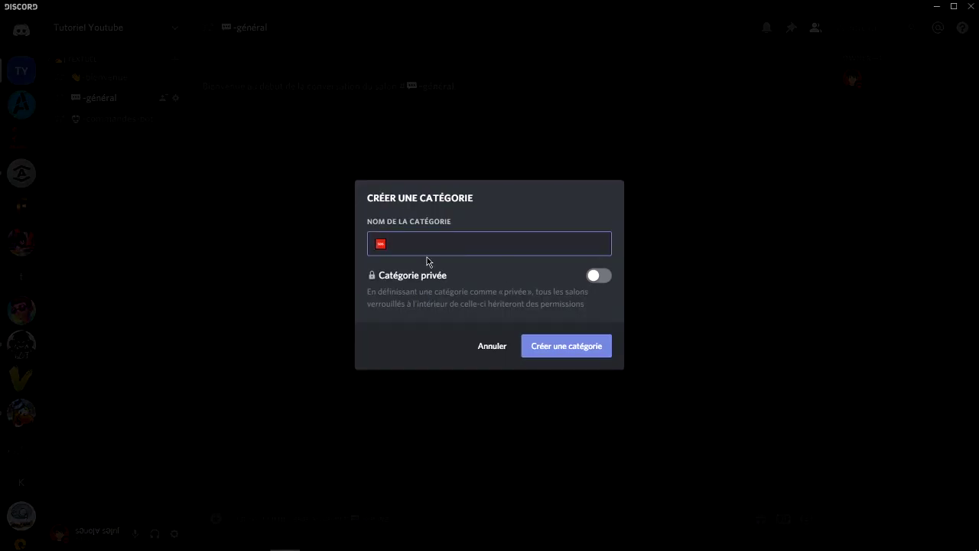
pyautogui.write('|')
pyautogui.click(595, 278)
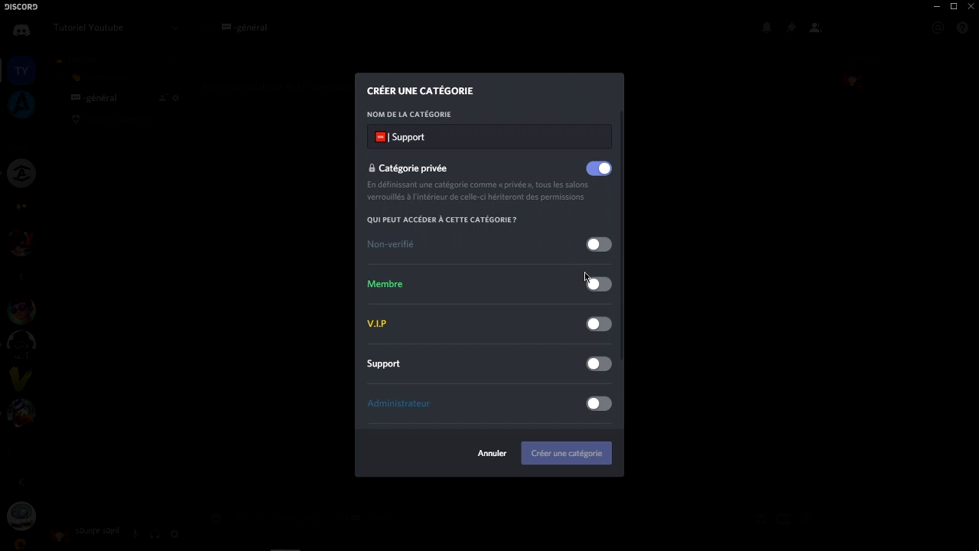
# Give the Membre, V.I.P, Support, Administrateur, Owner and * roles access, and create the Support category.
pyautogui.click(596, 283)
pyautogui.click(600, 324)
pyautogui.click(599, 364)
pyautogui.click(599, 406)
pyautogui.scroll(-2, 598, 404)
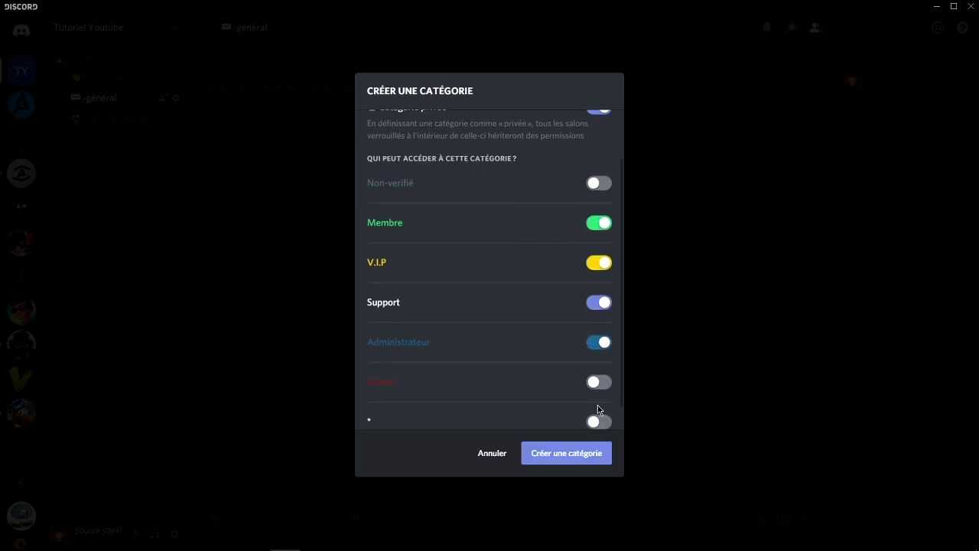
pyautogui.click(598, 384)
pyautogui.click(605, 430)
pyautogui.scroll(2, 451, 298)
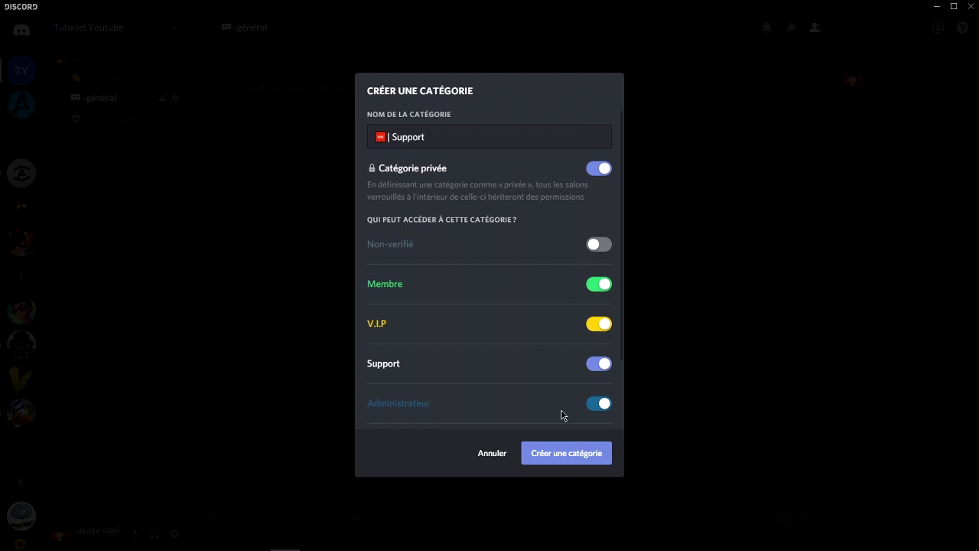
pyautogui.click(564, 455)
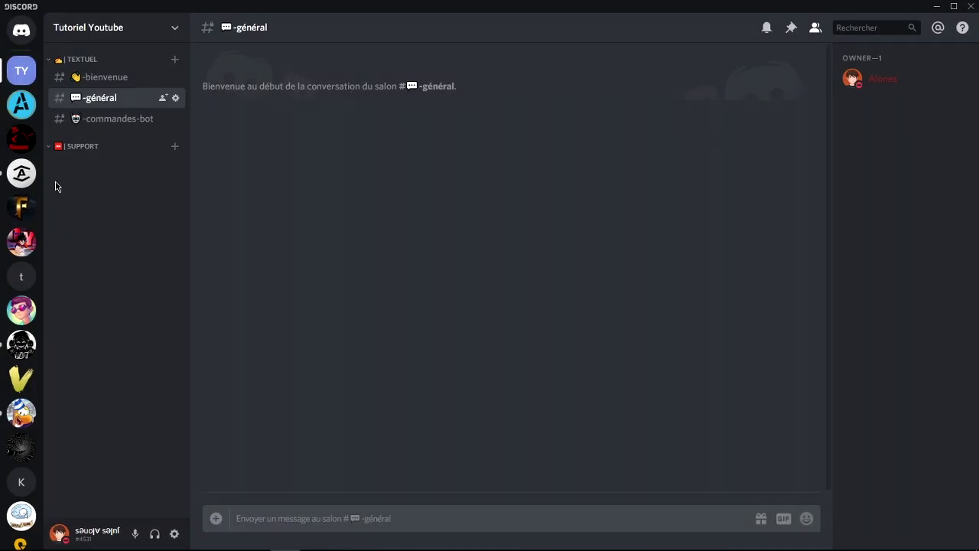
# Start a new channel in the Support category, and switch to Chrome to replace the picked emoji with the stop sign and copy it.
pyautogui.click(173, 147)
pyautogui.click(284, 539)
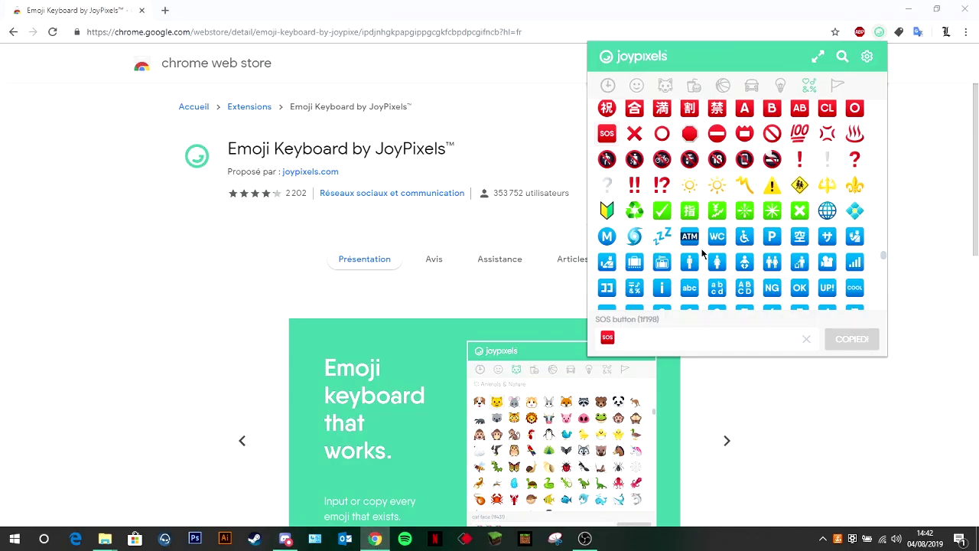
pyautogui.click(806, 339)
pyautogui.click(690, 134)
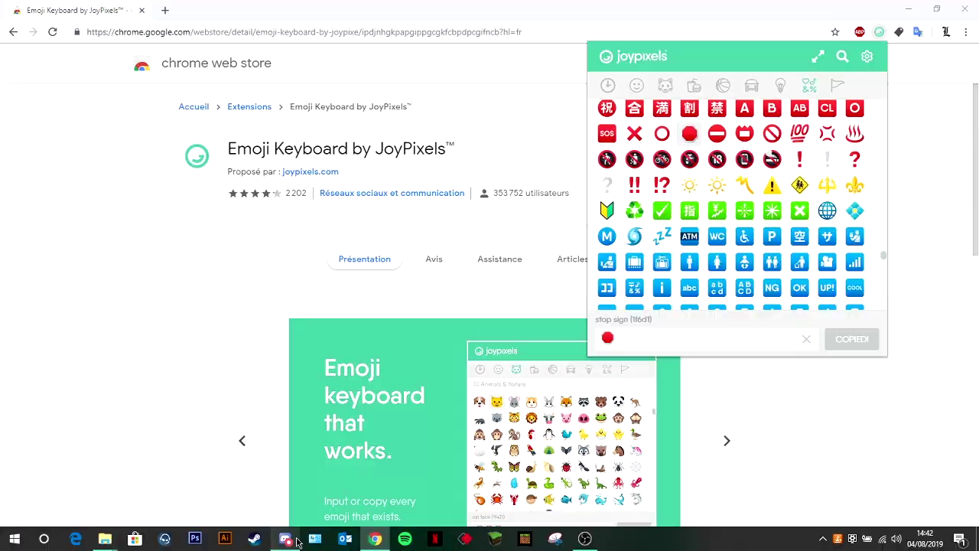
# Switch back to Discord and create the text channel 🛑aide in the Support category.
pyautogui.click(284, 539)
pyautogui.write('🛑')
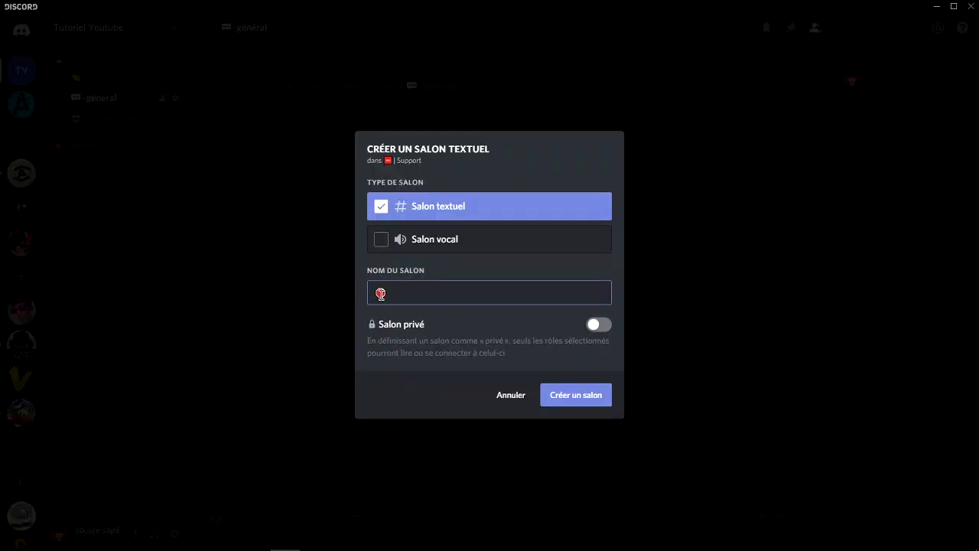
pyautogui.click(577, 399)
pyautogui.click(51, 150)
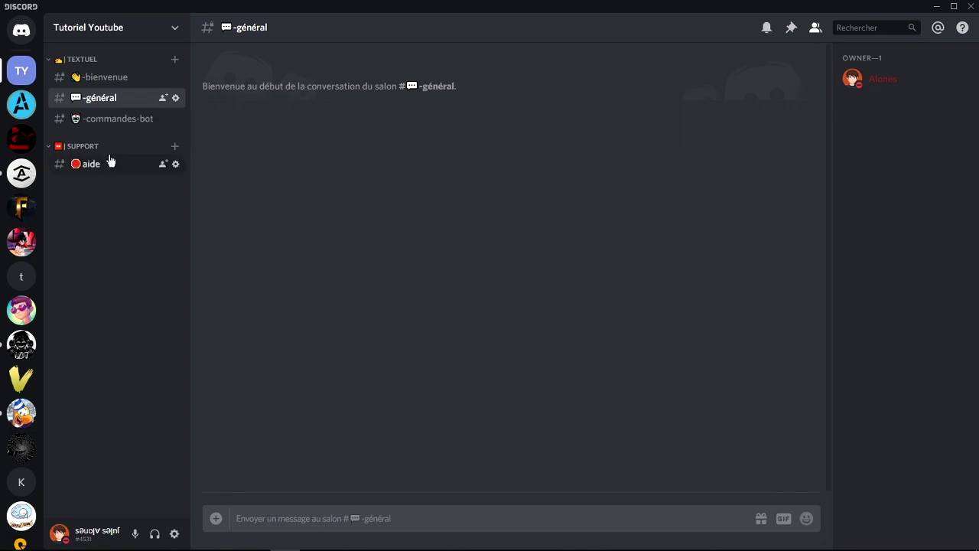
# Create a voice channel named 🛑Support 1 in the Support category, and test it by joining and disconnecting.
pyautogui.click(174, 150)
pyautogui.click(441, 244)
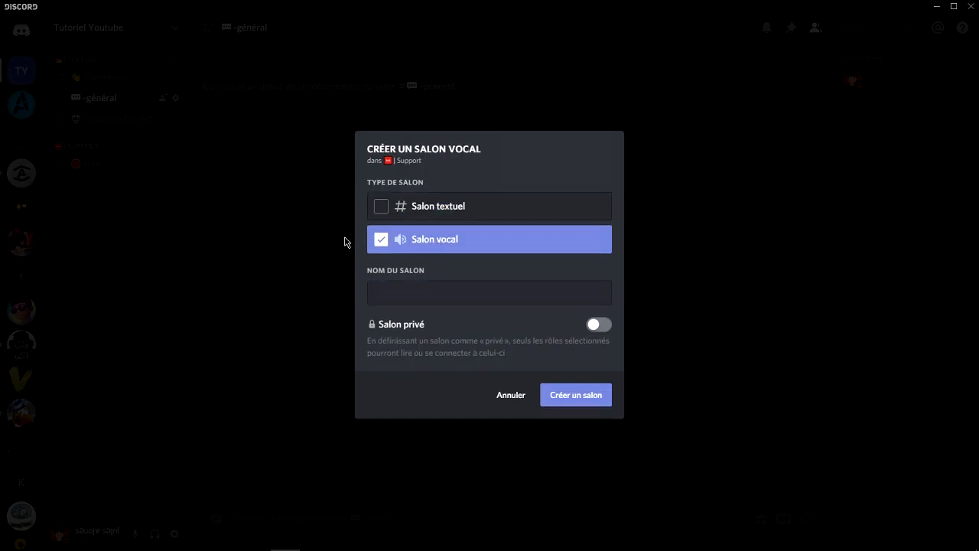
pyautogui.click(403, 287)
pyautogui.write('🔴')
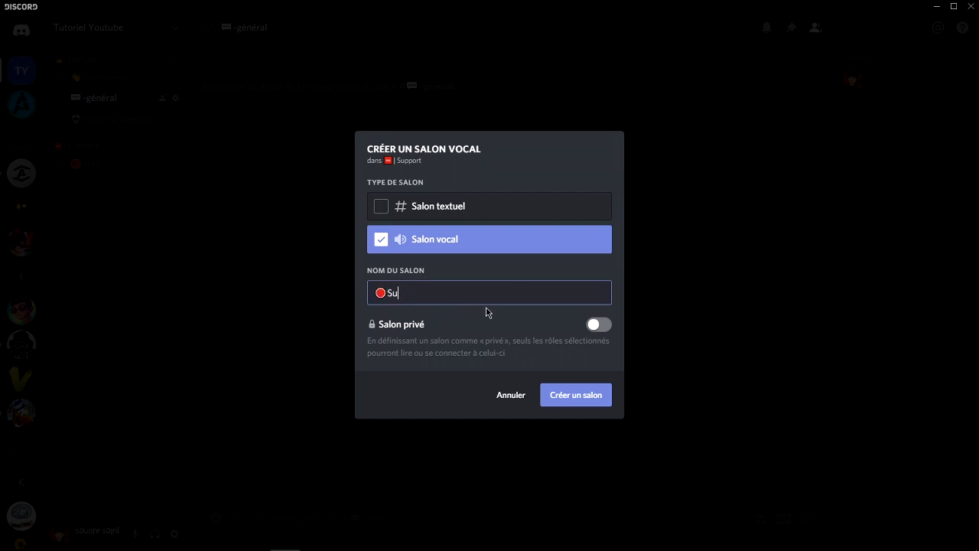
pyautogui.write('Support 1')
pyautogui.click(562, 403)
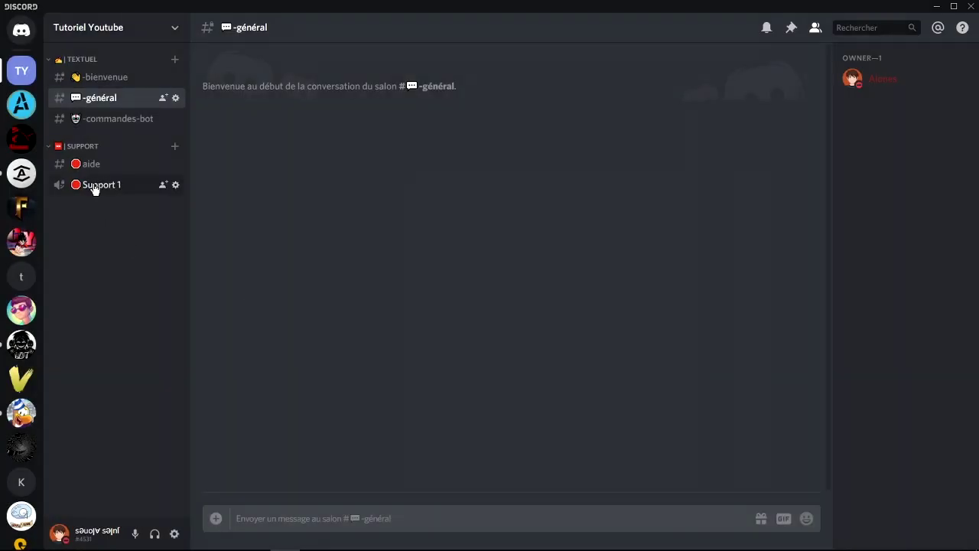
pyautogui.click(94, 186)
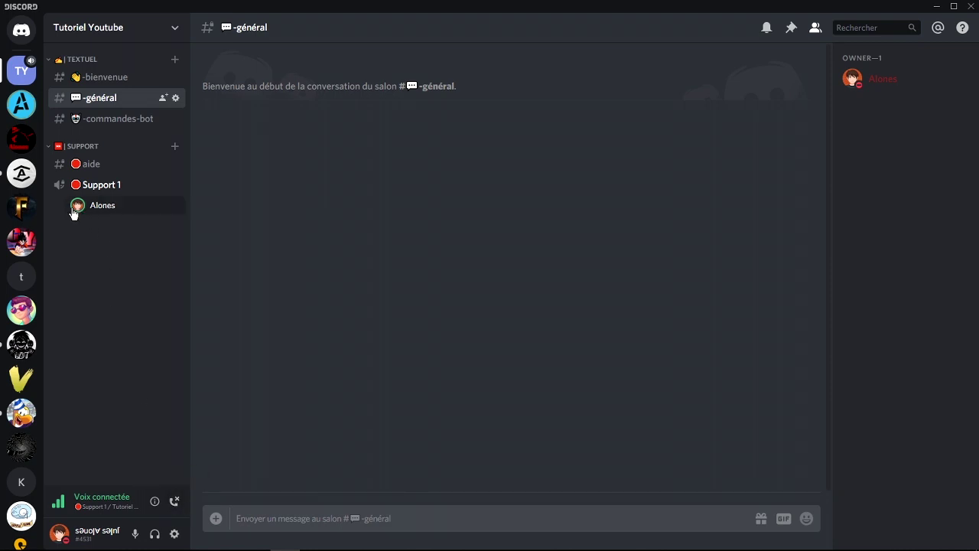
pyautogui.click(176, 506)
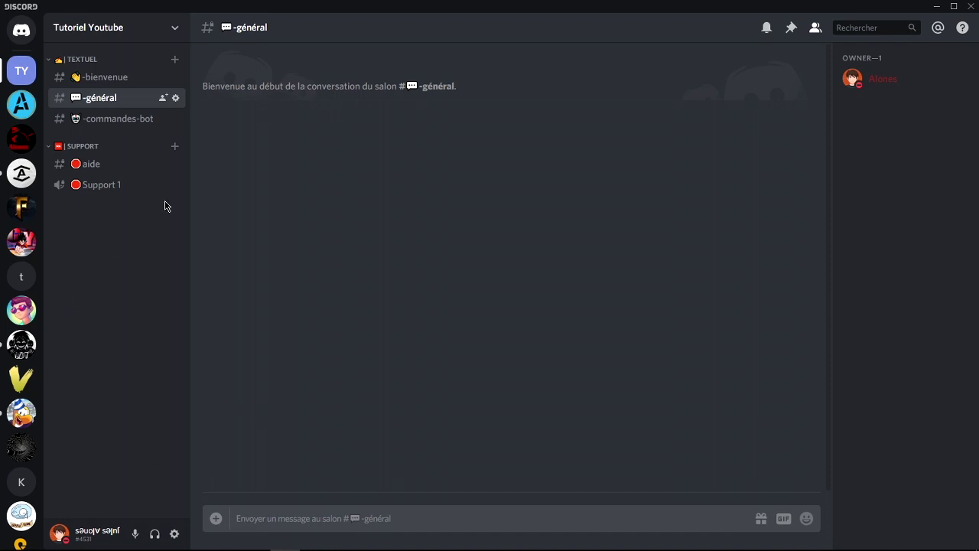
# Start a new private category named Musique.
pyautogui.rightClick(131, 256)
pyautogui.click(160, 301)
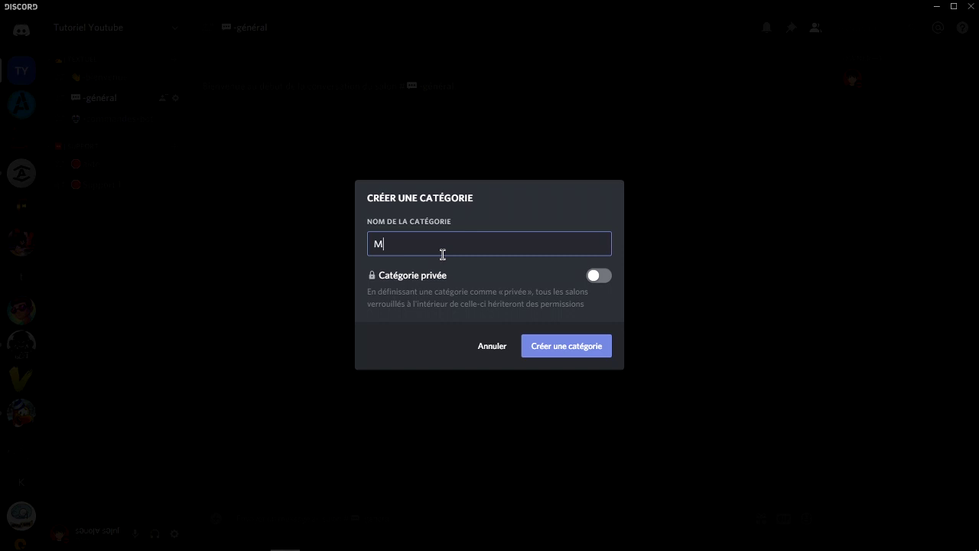
pyautogui.click(371, 243)
pyautogui.click(600, 277)
# Allow the Membre, V.I.P, Support, Administrateur, Owner and * roles to access the Musique category.
pyautogui.click(599, 284)
pyautogui.click(599, 324)
pyautogui.click(599, 363)
pyautogui.click(599, 404)
pyautogui.scroll(-1, 598, 379)
pyautogui.click(598, 381)
pyautogui.click(598, 421)
pyautogui.scroll(-1, 582, 337)
pyautogui.scroll(2, 552, 317)
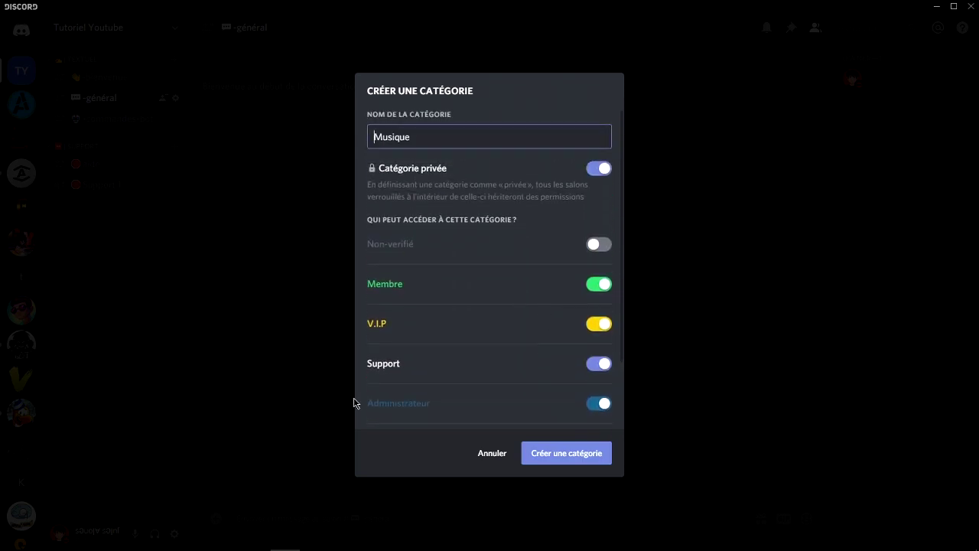
# Switch to Chrome, clear the picked emoji, search for music and copy the musical notes emoji.
pyautogui.moveTo(368, 541)
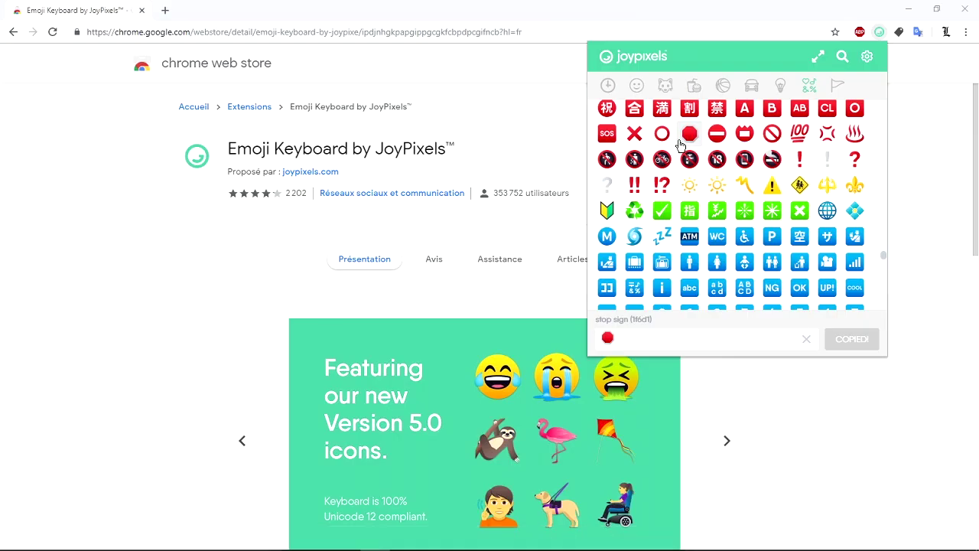
pyautogui.click(806, 339)
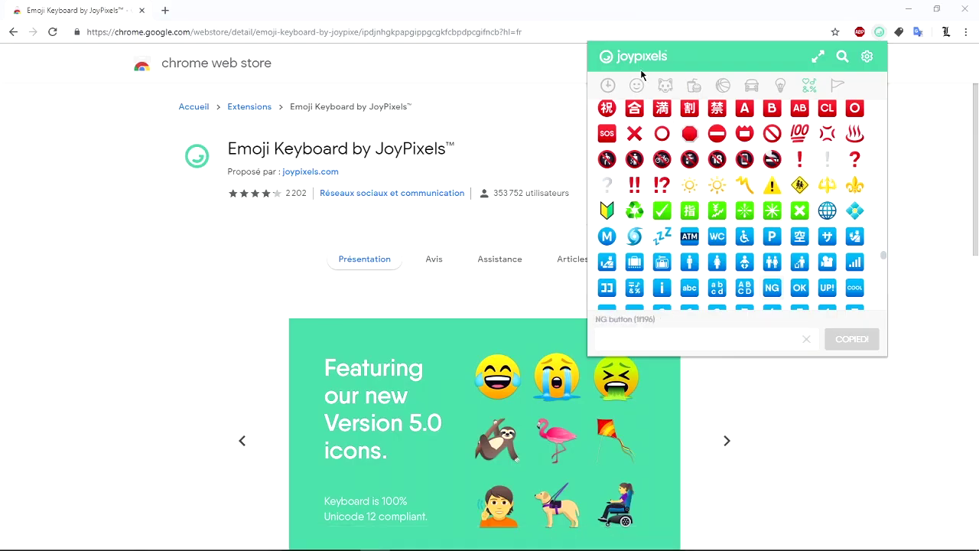
pyautogui.click(637, 85)
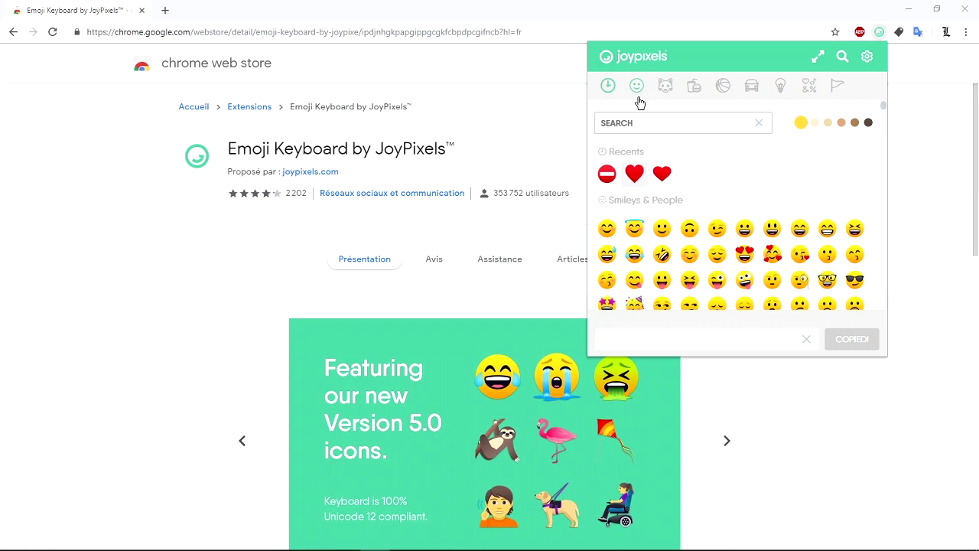
pyautogui.write('mu')
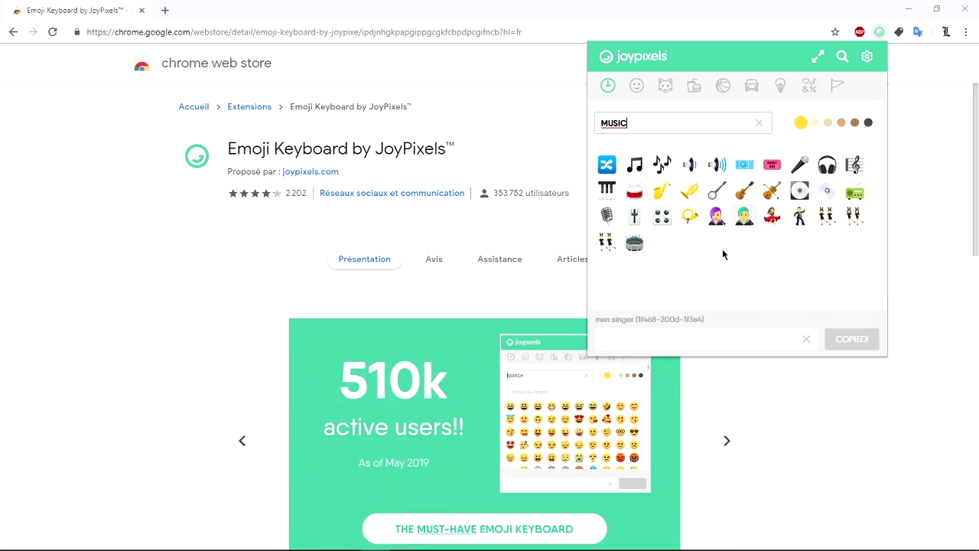
pyautogui.click(665, 169)
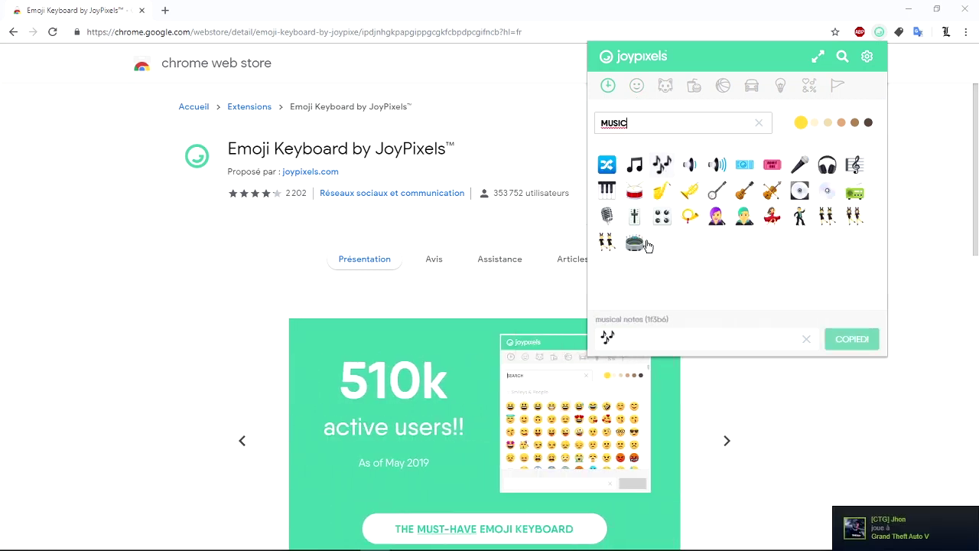
# Switch back to Discord, prefix the category name to read 🎶 | Musique, and create the category.
pyautogui.moveTo(586, 540)
pyautogui.click(285, 539)
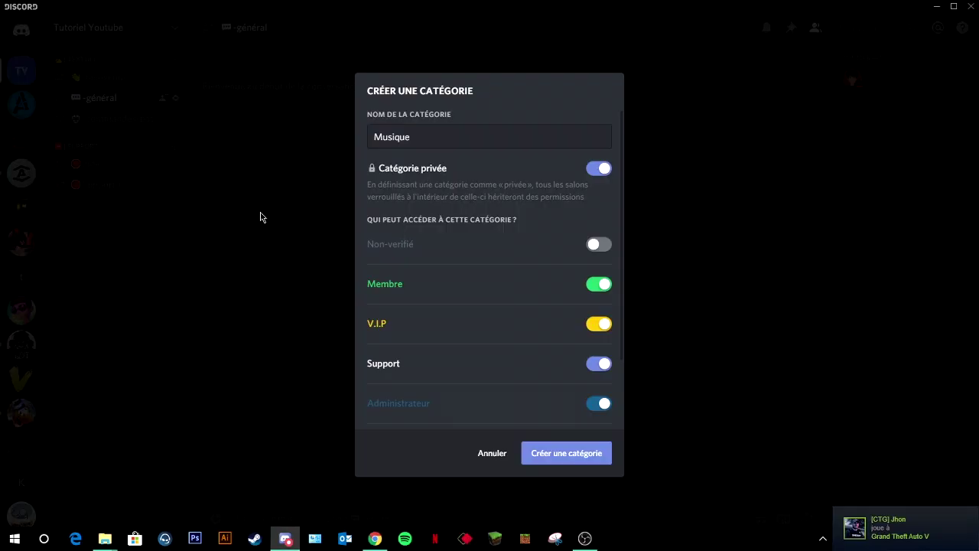
pyautogui.click(370, 143)
pyautogui.write('🎶')
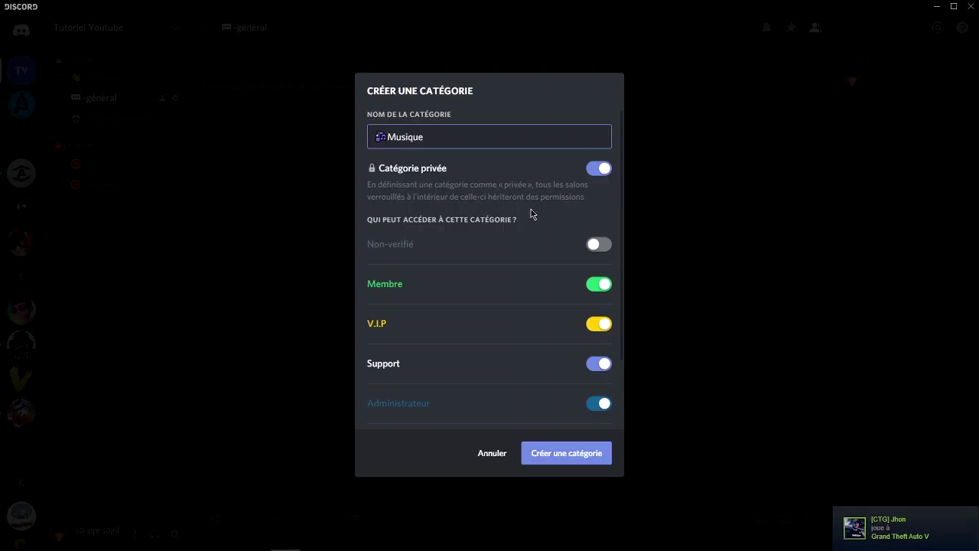
pyautogui.write('|')
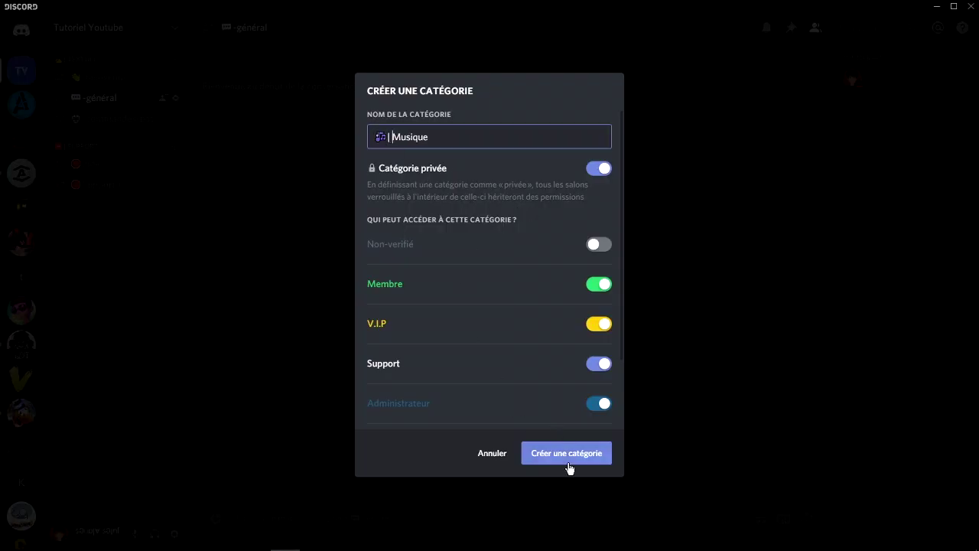
pyautogui.scroll(-3, 504, 324)
pyautogui.scroll(3, 504, 336)
pyautogui.click(550, 460)
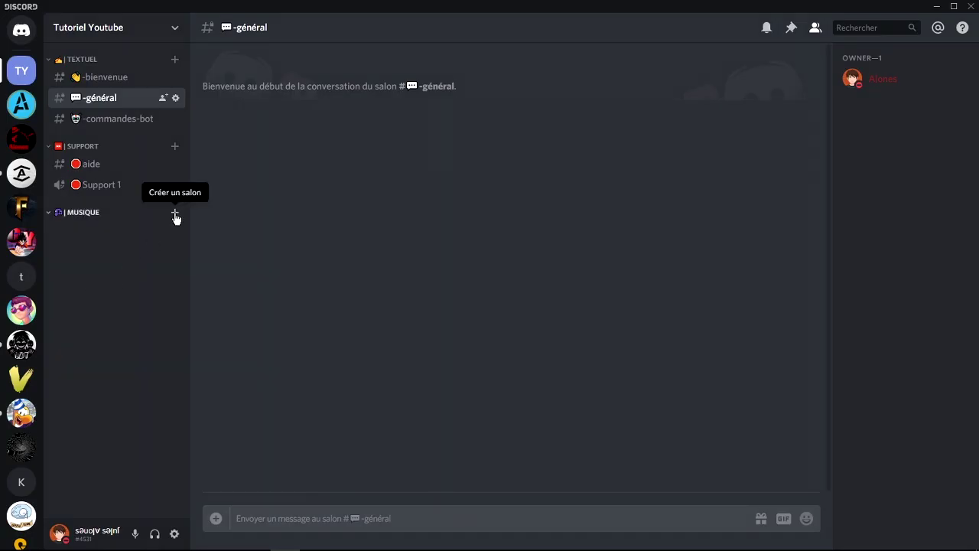
# Start a new text channel named commandes-musique in the Musique category.
pyautogui.click(175, 213)
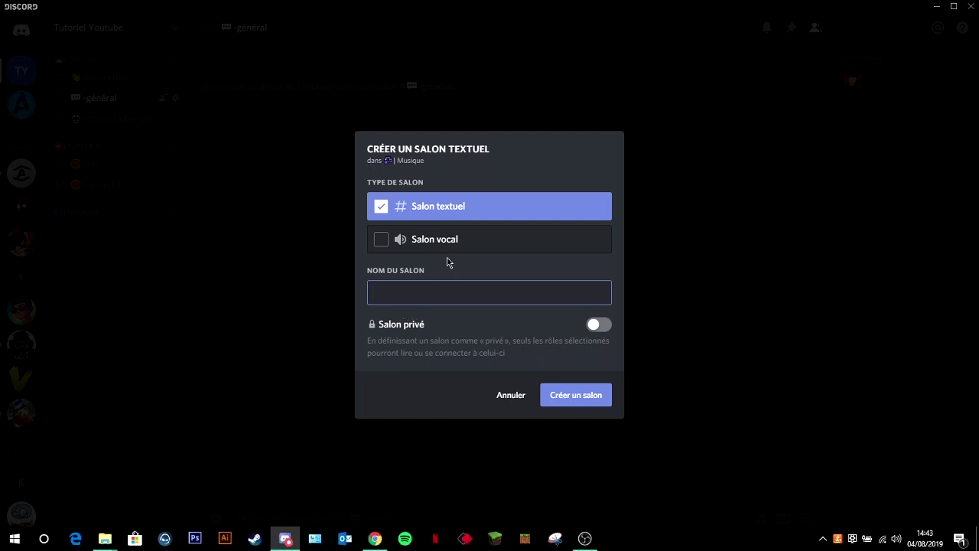
pyautogui.write('commande-in')
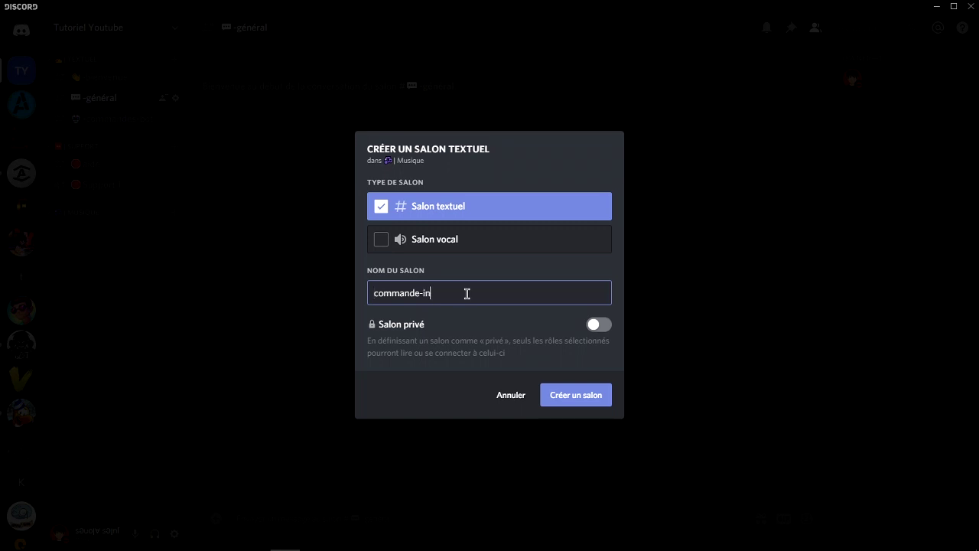
pyautogui.write('s')
pyautogui.moveTo(378, 293); pyautogui.dragTo(384, 293)
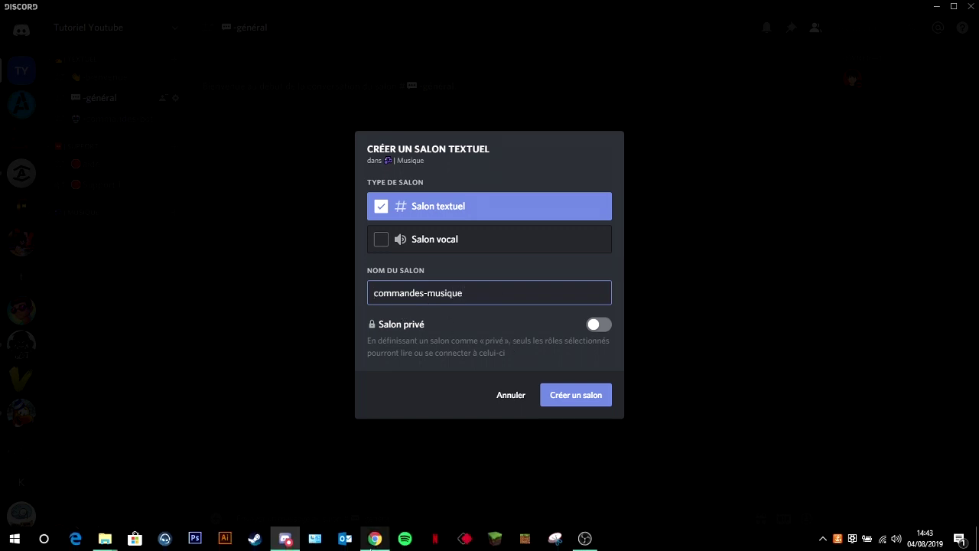
# Switch to Chrome, search the emoji keyboard for bot, clear the picked emojis and copy only the robot emoji.
pyautogui.click(375, 543)
pyautogui.doubleClick(653, 120)
pyautogui.write('bot')
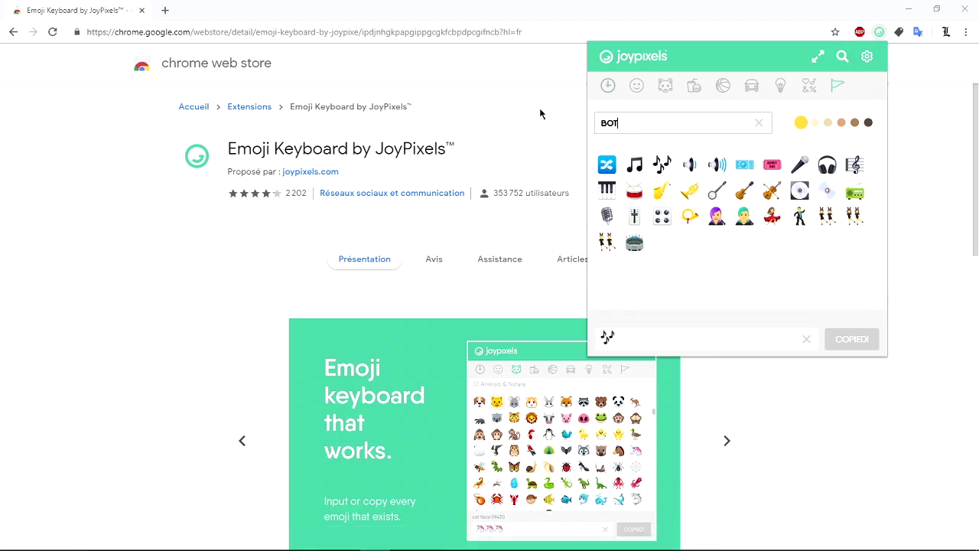
pyautogui.click(717, 164)
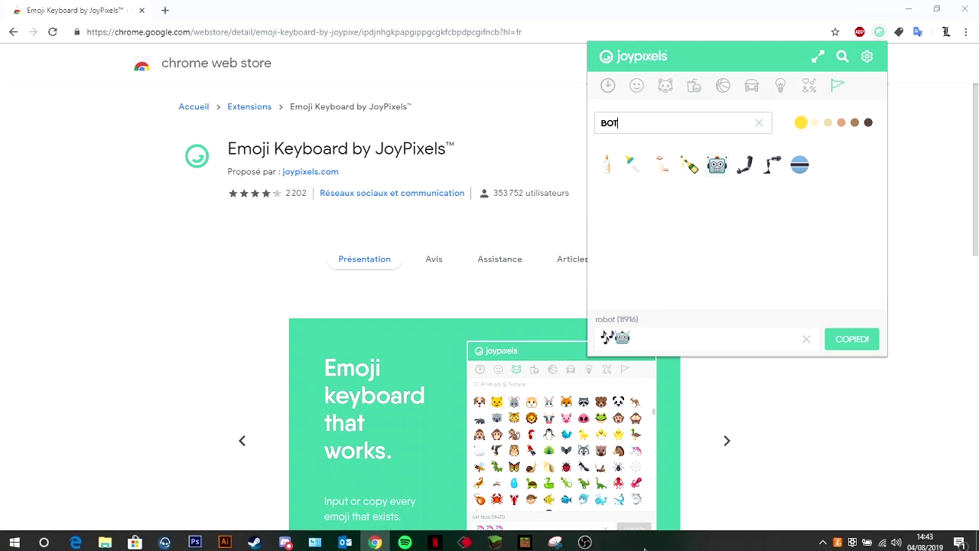
pyautogui.click(806, 340)
pyautogui.click(716, 164)
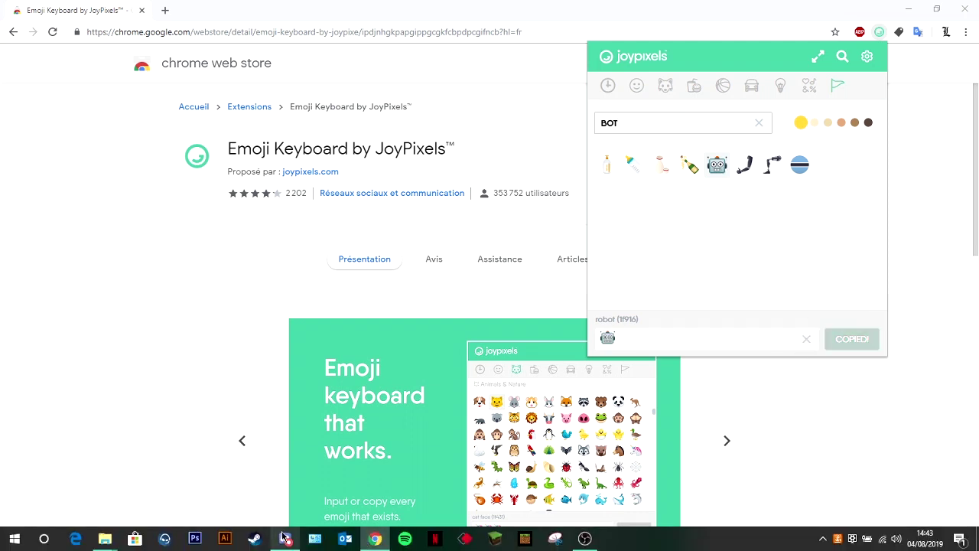
# Switch back to Discord, prefix the channel name to read 🤖-commandes-musique, and create the text channel.
pyautogui.click(287, 540)
pyautogui.click(375, 283)
pyautogui.write('🤖')
pyautogui.write('-')
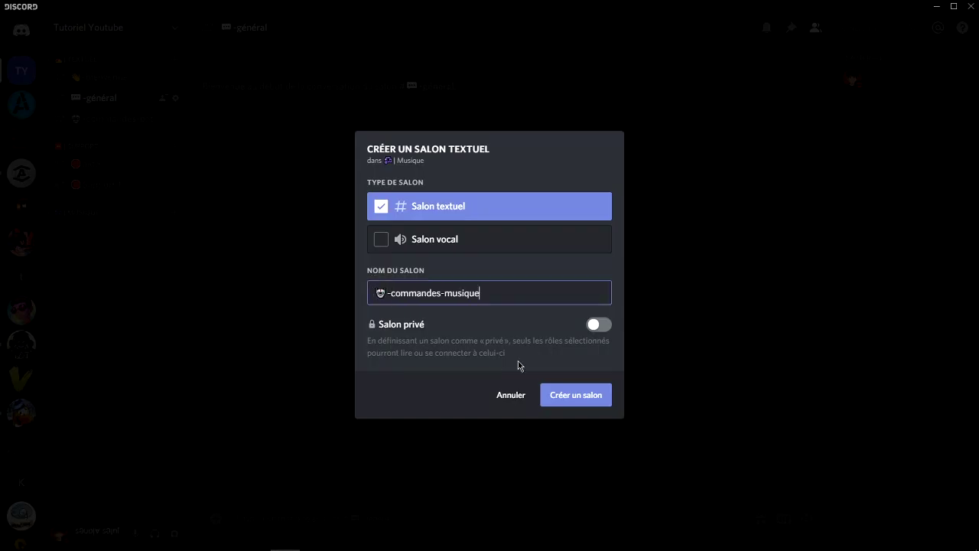
pyautogui.click(569, 396)
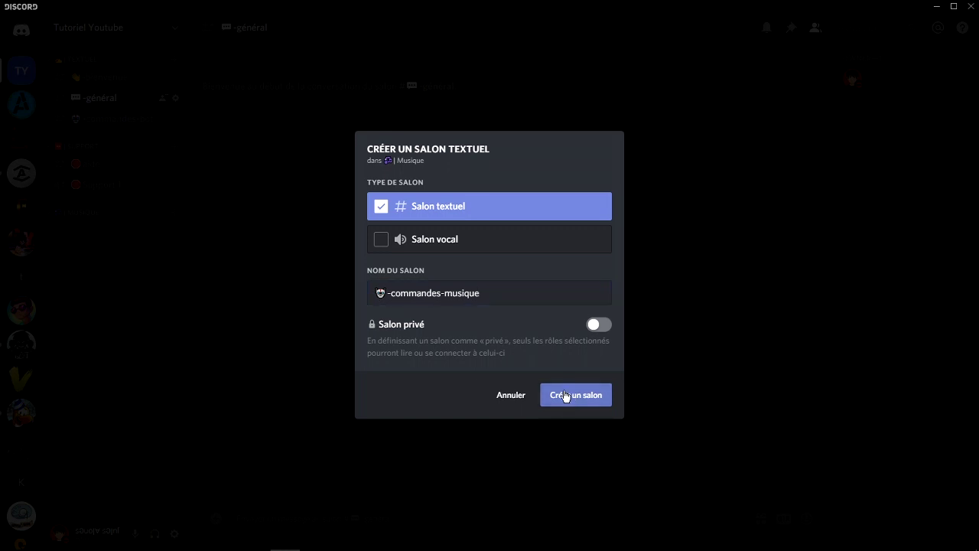
# Start a new voice channel named Musique in the Musique category.
pyautogui.click(174, 212)
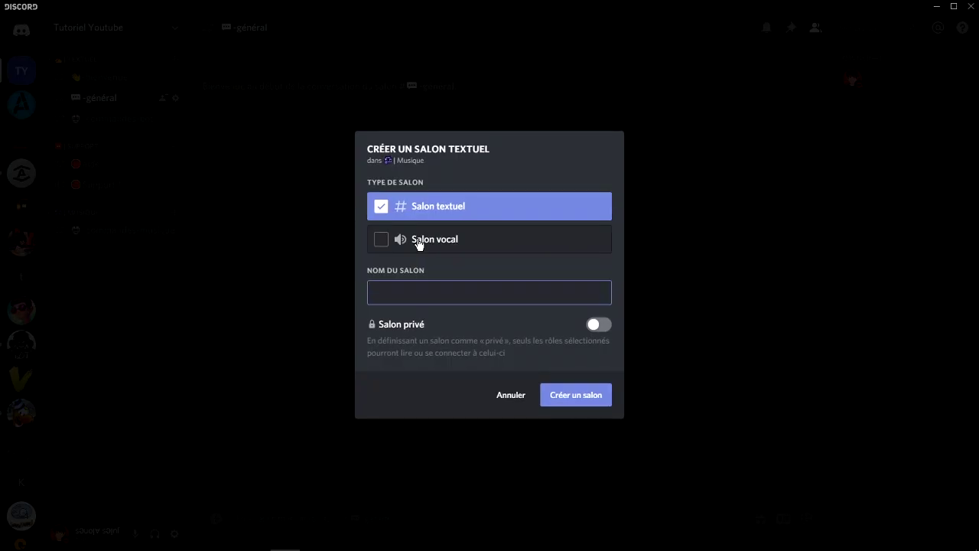
pyautogui.click(417, 242)
pyautogui.click(426, 286)
pyautogui.write('Musique')
pyautogui.click(370, 291)
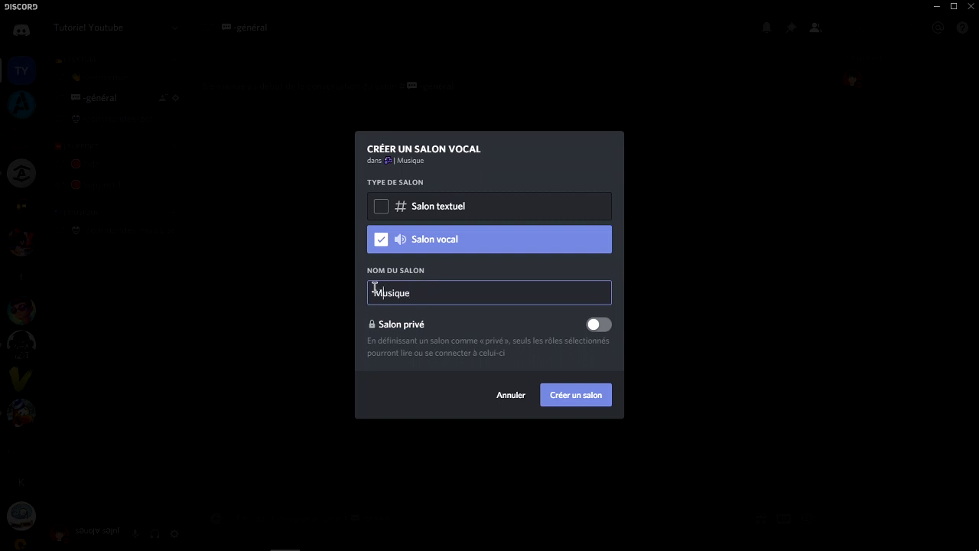
# Switch to Chrome, search the emoji keyboard for music, clear the picked emojis and copy only the single musical note emoji.
pyautogui.click(373, 544)
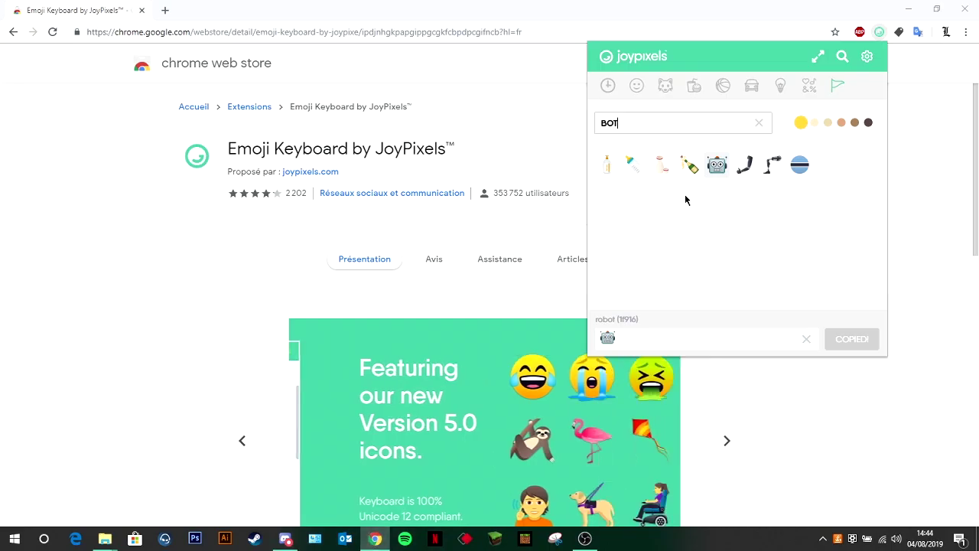
pyautogui.write('MUSIC')
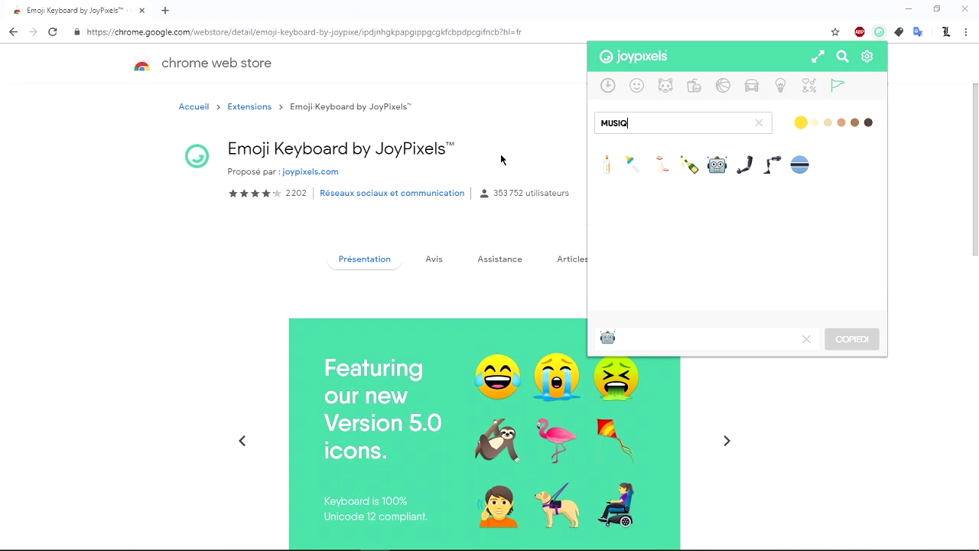
pyautogui.click(638, 173)
pyautogui.moveTo(285, 544)
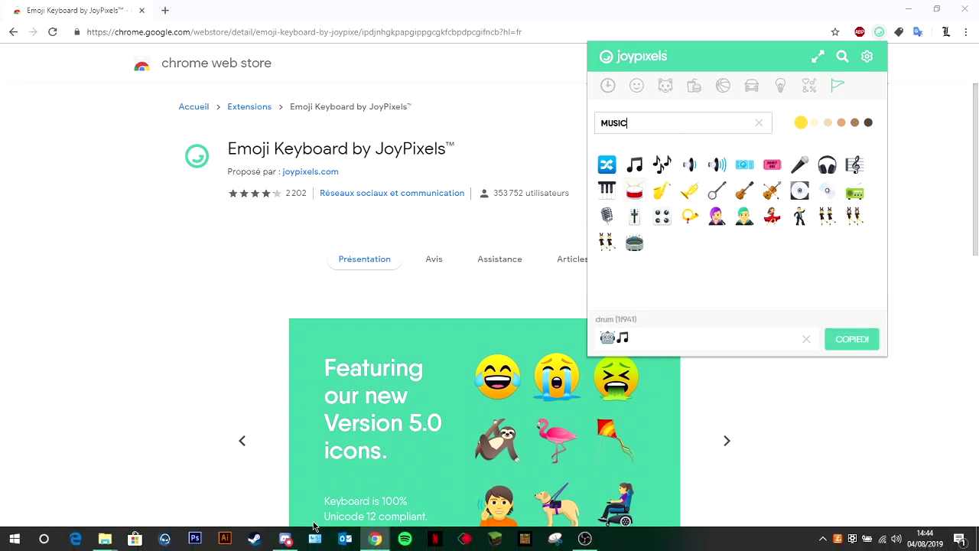
pyautogui.click(807, 339)
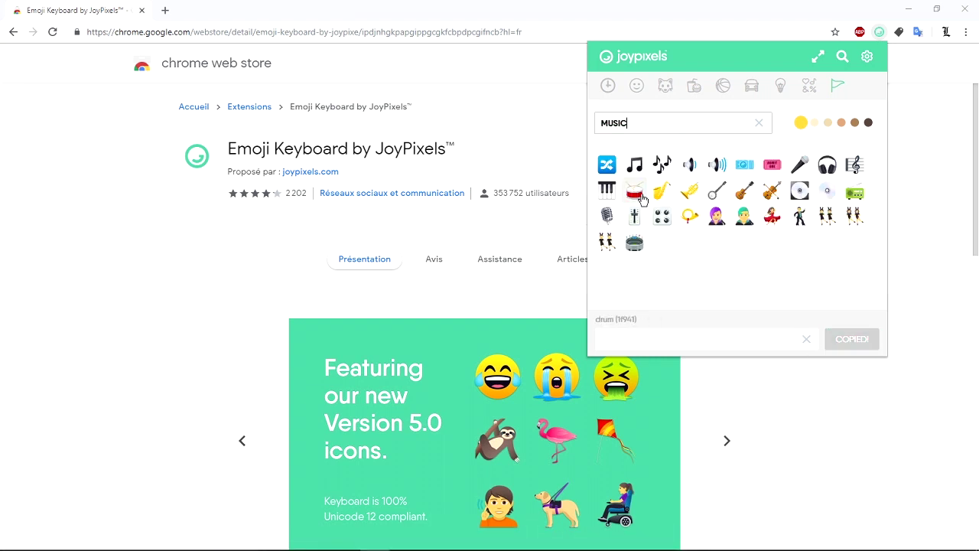
pyautogui.click(634, 164)
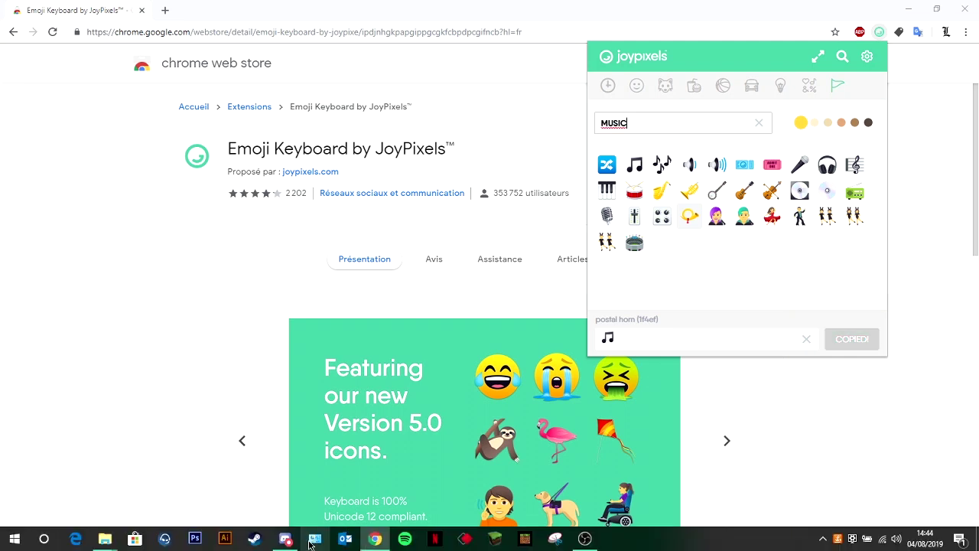
# Switch back to Discord, prefix the voice channel name to read 🎵Musique, and create the channel.
pyautogui.click(284, 544)
pyautogui.write('🎵')
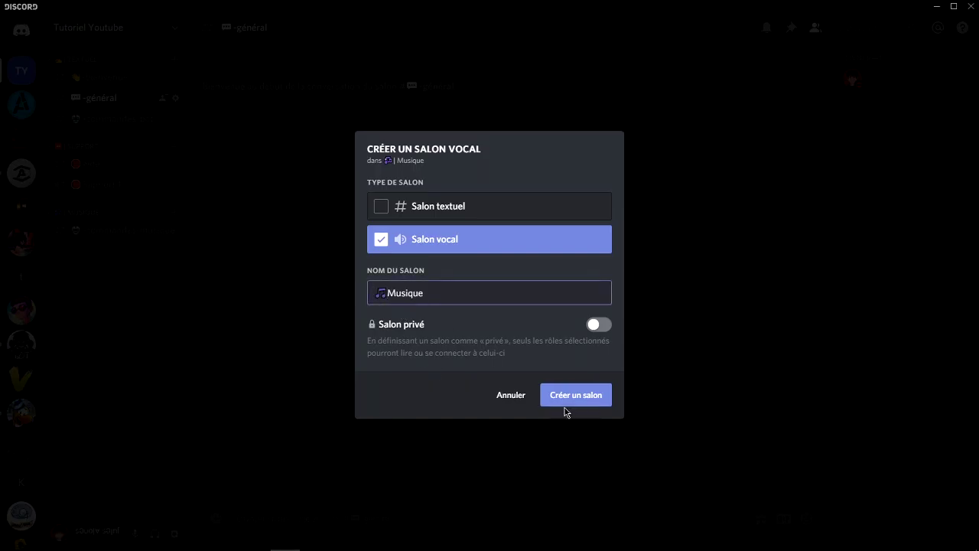
pyautogui.click(571, 405)
pyautogui.click(564, 397)
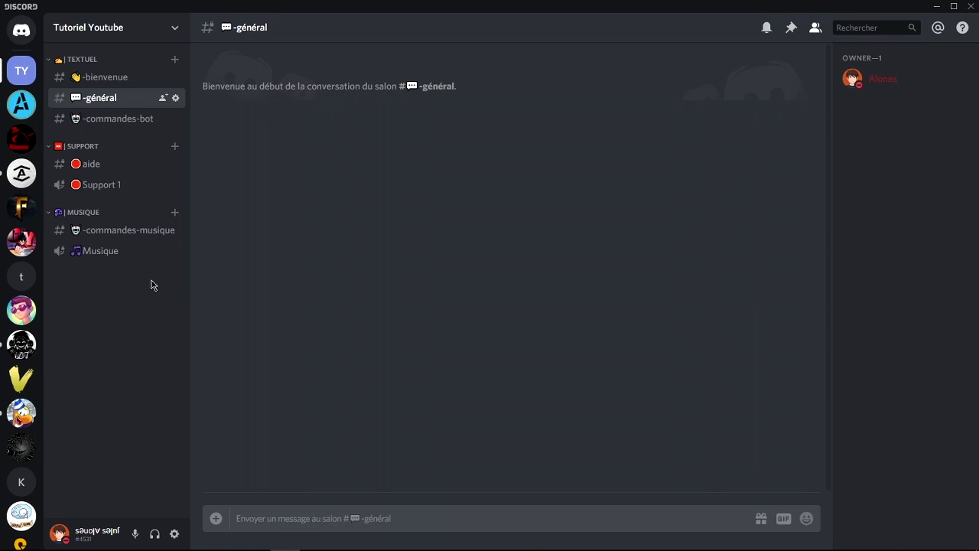
# Start a new private category named Vocal.
pyautogui.rightClick(130, 309)
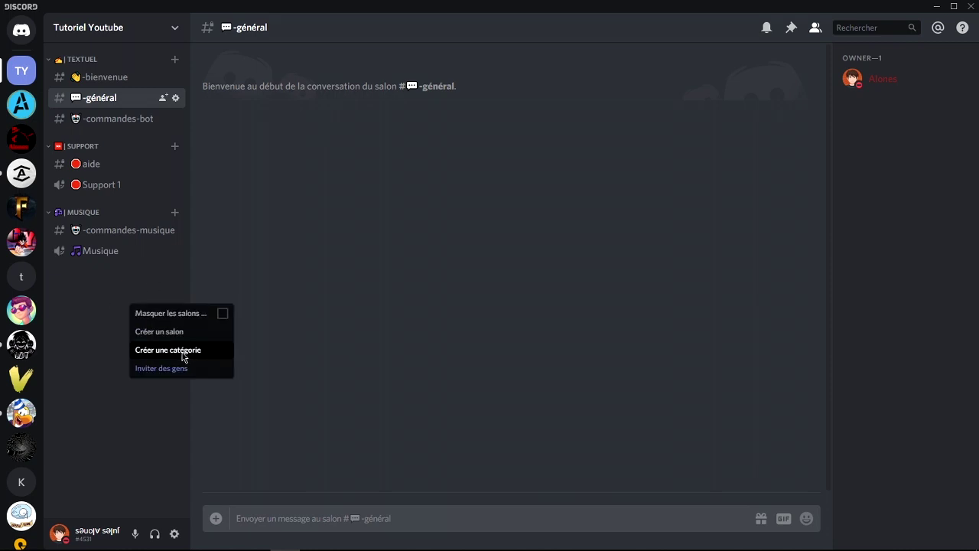
pyautogui.click(183, 353)
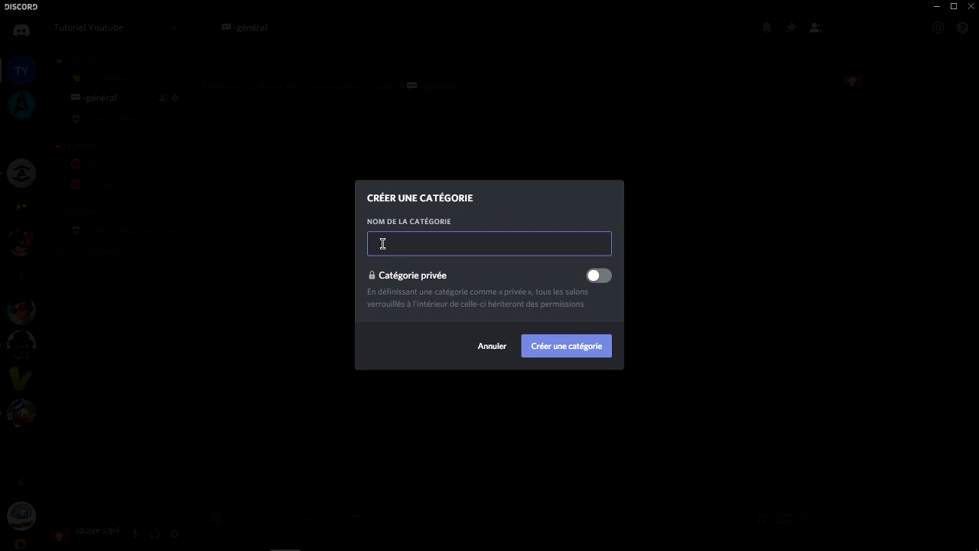
pyautogui.click(606, 279)
# Allow the Membre, V.I.P, Support, Administrateur, Owner and * roles to access the Vocal category.
pyautogui.click(591, 285)
pyautogui.click(598, 323)
pyautogui.click(601, 365)
pyautogui.scroll(-1, 600, 413)
pyautogui.click(602, 344)
pyautogui.click(601, 382)
pyautogui.click(600, 421)
pyautogui.scroll(-1, 602, 421)
pyautogui.scroll(3, 505, 359)
# Switch to Chrome, clear the picked emojis and copy the headphone emoji from the music results.
pyautogui.click(375, 136)
pyautogui.moveTo(452, 549)
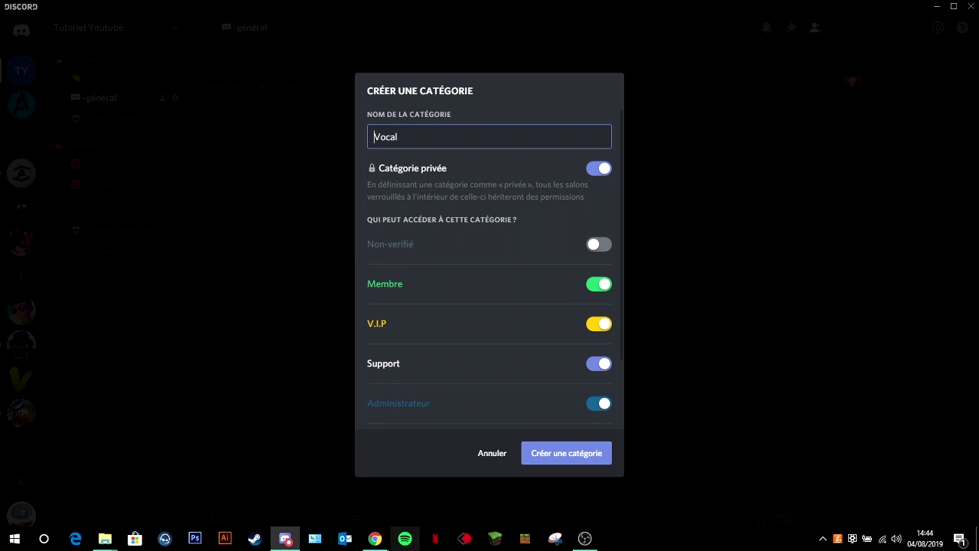
pyautogui.moveTo(375, 543)
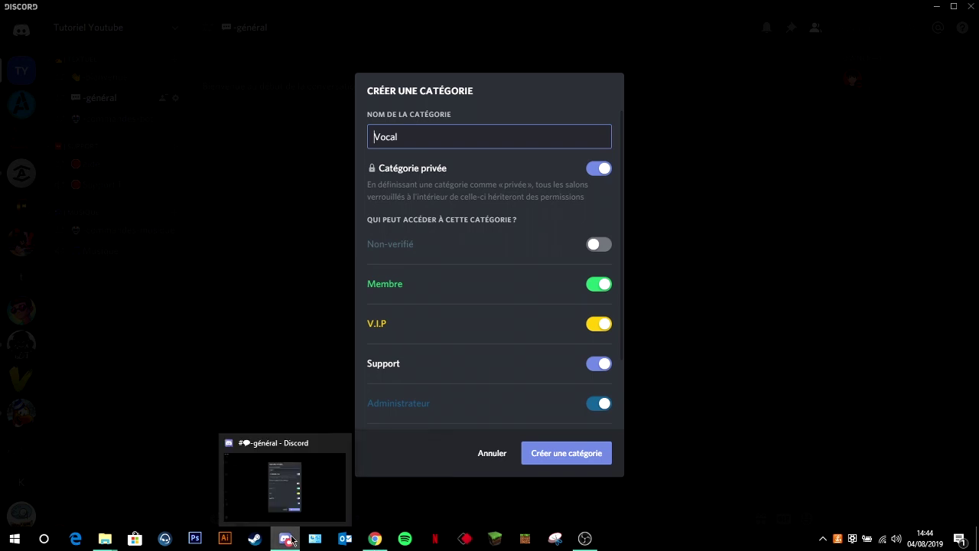
pyautogui.click(374, 539)
pyautogui.doubleClick(612, 123)
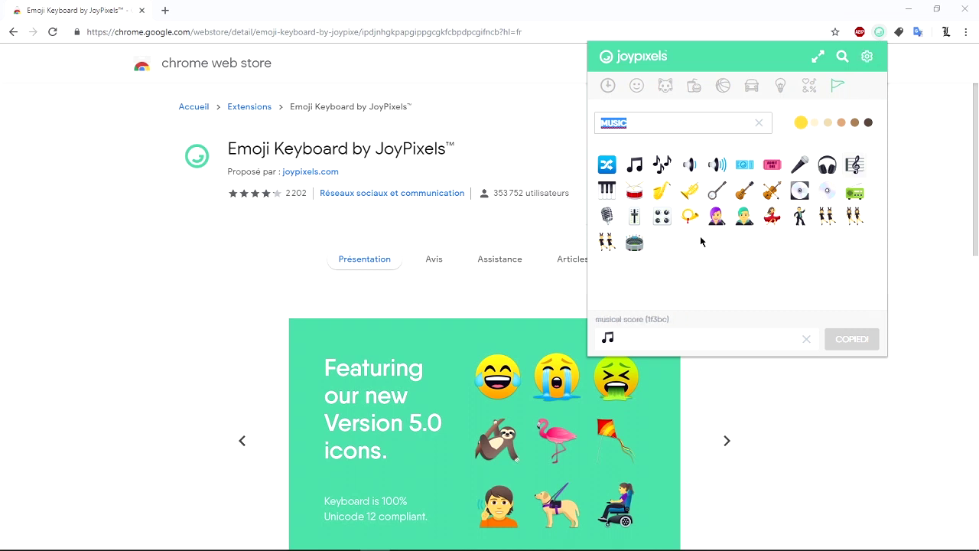
pyautogui.click(607, 214)
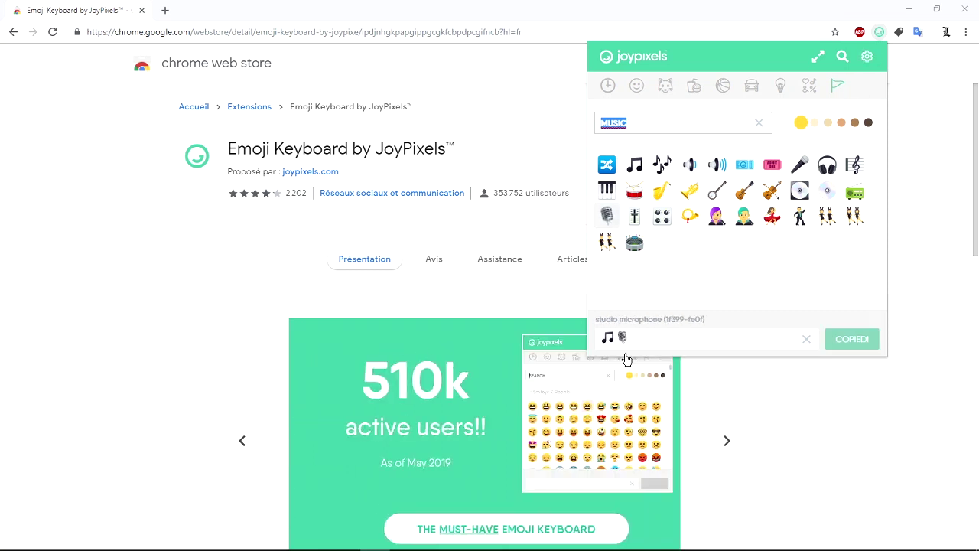
pyautogui.click(807, 339)
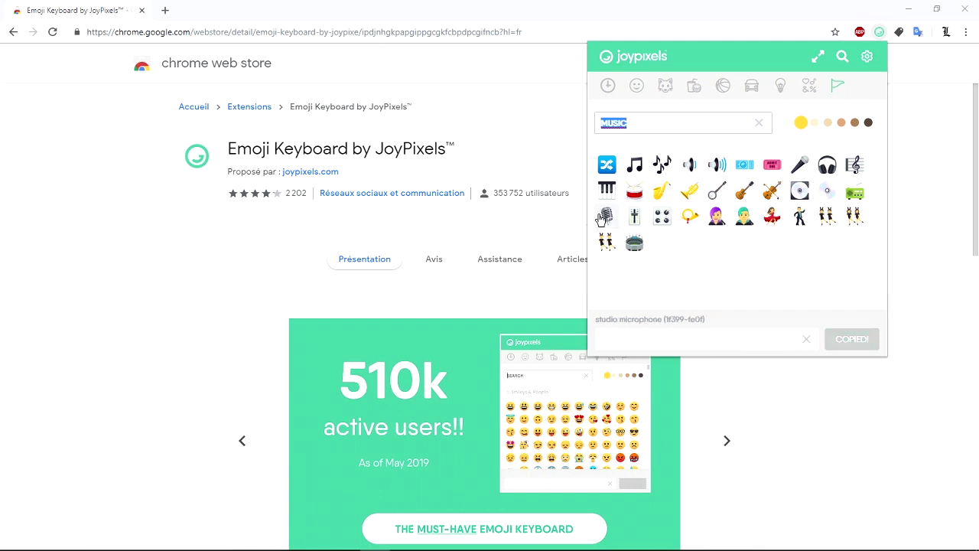
pyautogui.click(828, 170)
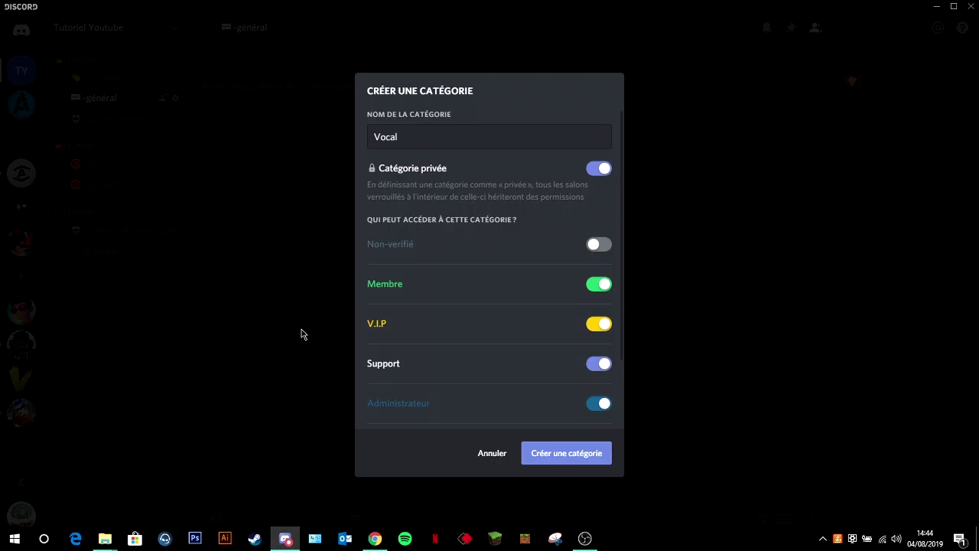
# Switch back to Discord, prefix the category name to read 🎧| Vocal, and create the category.
pyautogui.click(372, 131)
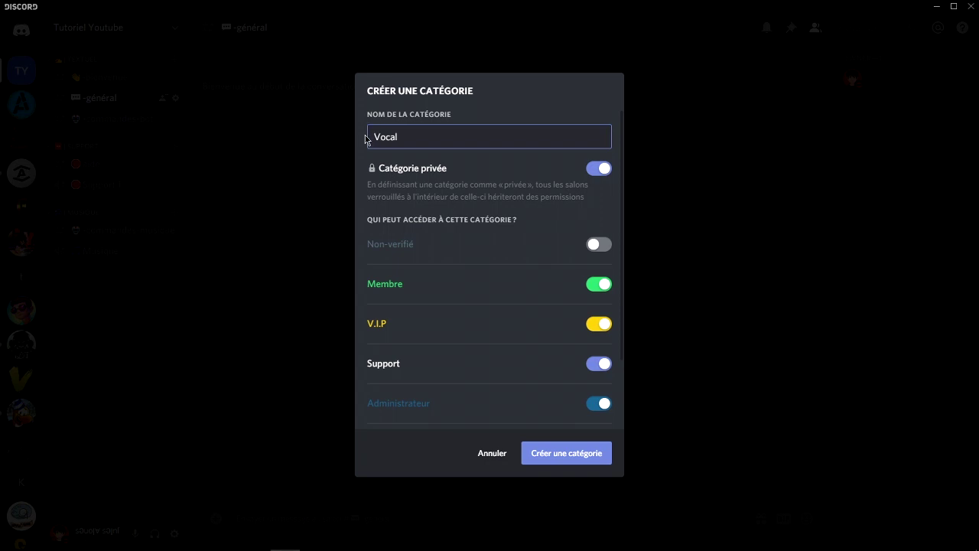
pyautogui.write('🎧')
pyautogui.click(563, 461)
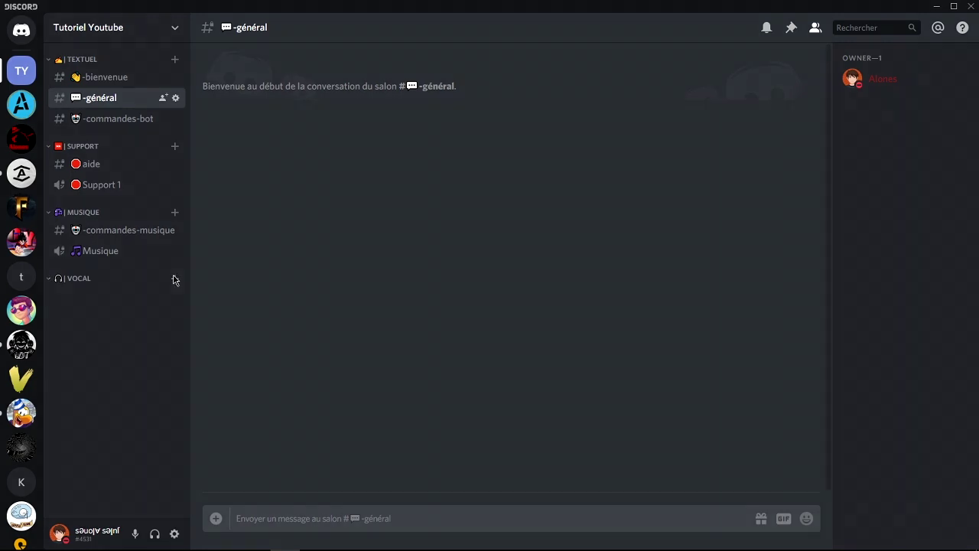
# Start a new channel in the Vocal category, switch to Chrome, search for CROSS and copy only the red cross mark emoji.
pyautogui.click(175, 277)
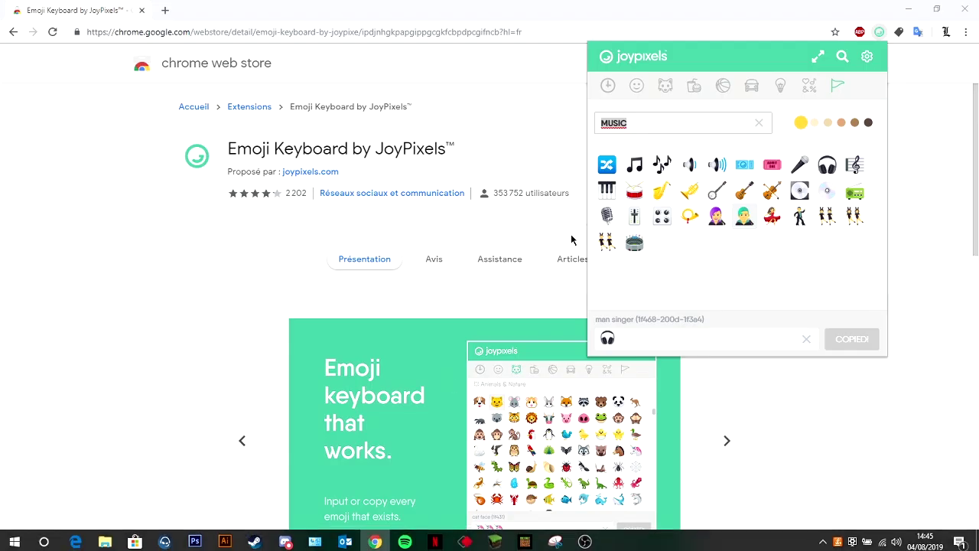
pyautogui.doubleClick(635, 132)
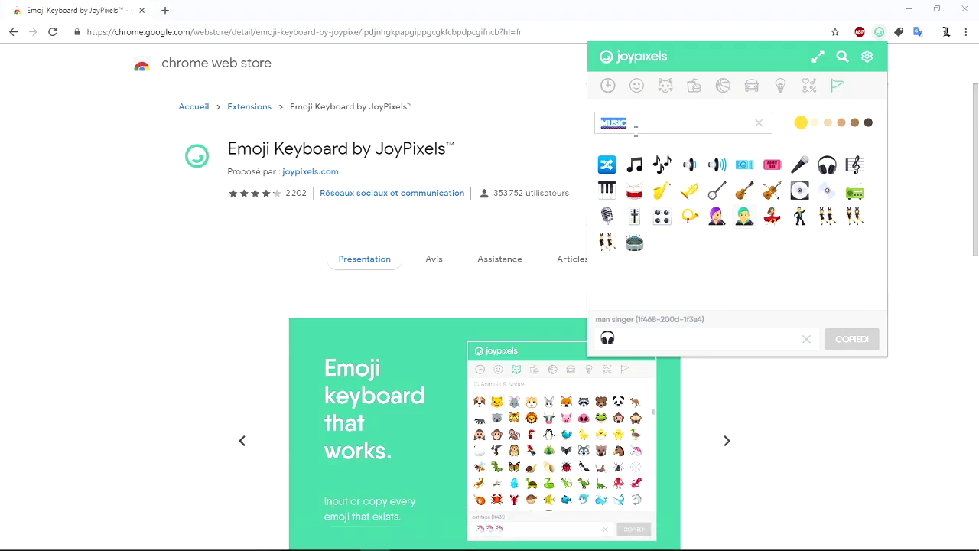
pyautogui.write('CROSS')
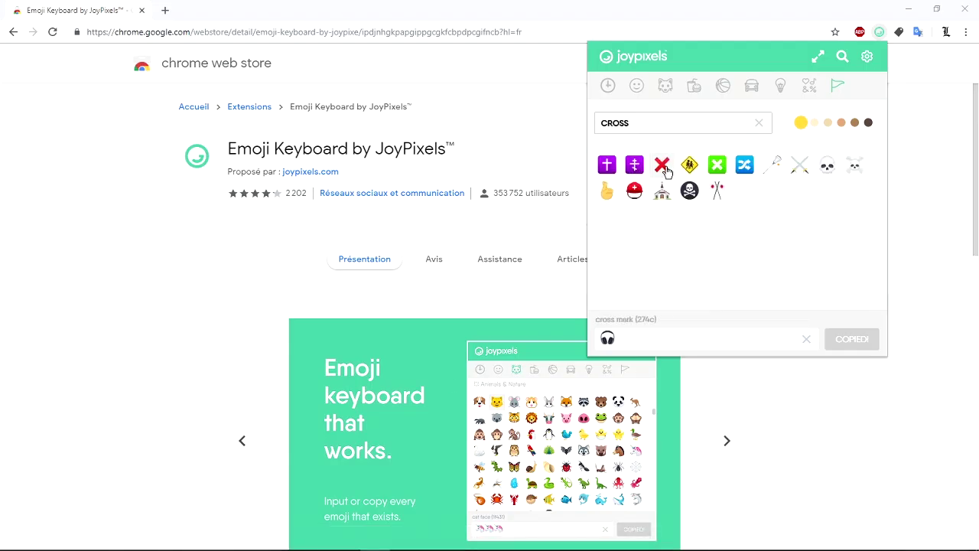
pyautogui.click(662, 165)
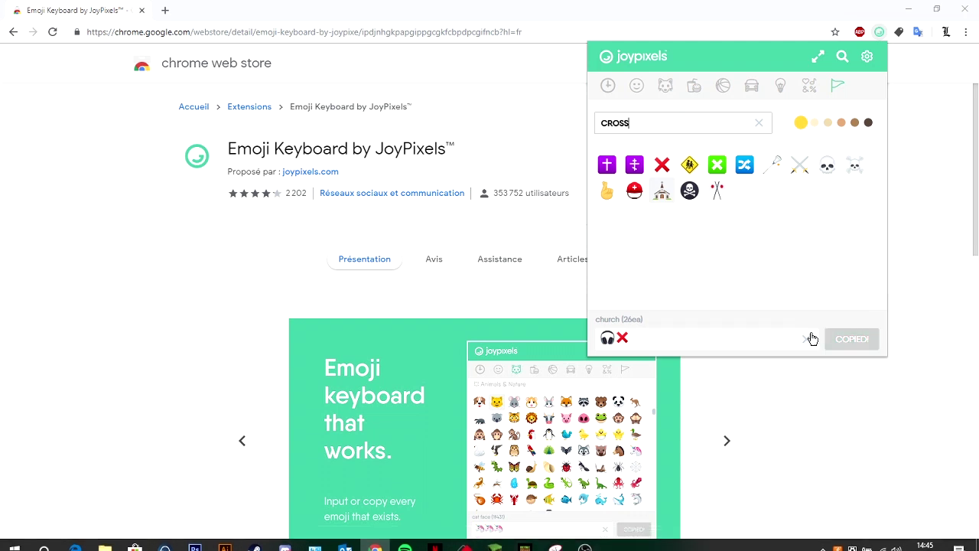
pyautogui.click(807, 338)
pyautogui.click(663, 165)
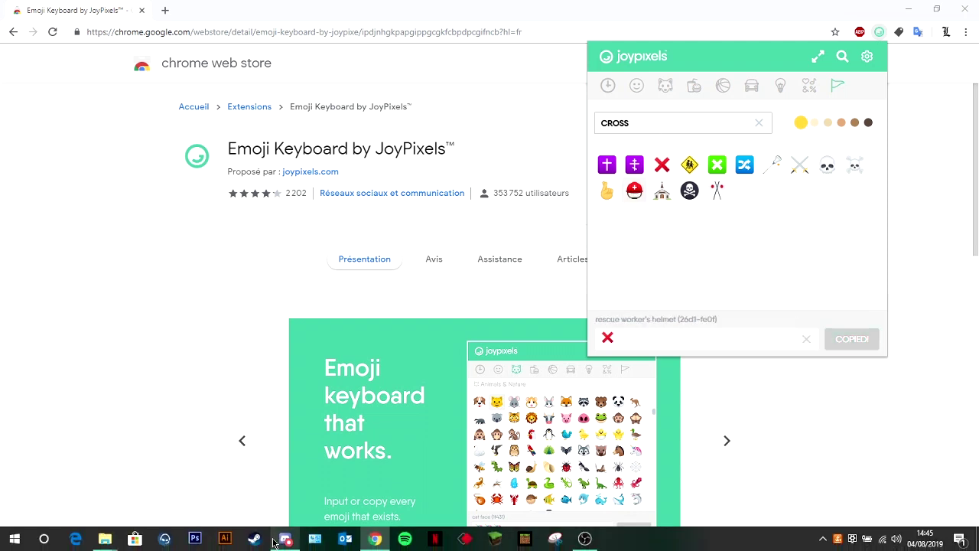
# Switch back to Discord and create the text channel ❌-no-micro in the Vocal category.
pyautogui.click(285, 538)
pyautogui.click(380, 288)
pyautogui.write('❌')
pyautogui.write('-')
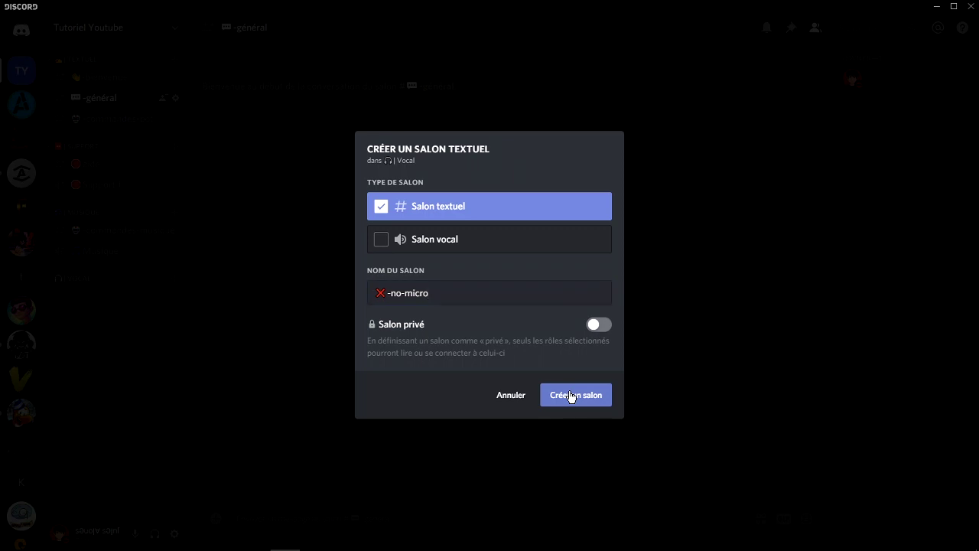
pyautogui.click(570, 396)
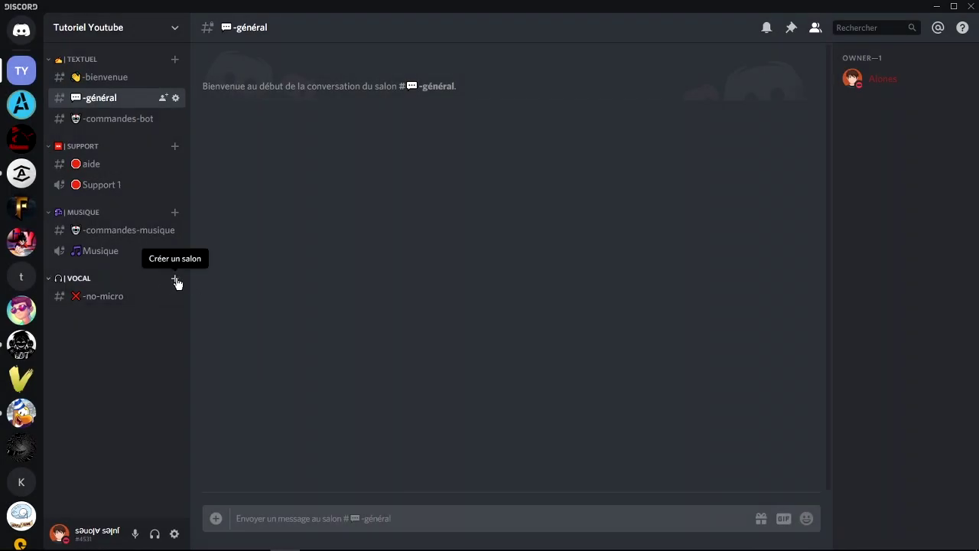
# Start another channel in the Vocal category, switch to Chrome, search for MICRO and copy only the microphone emoji.
pyautogui.click(176, 280)
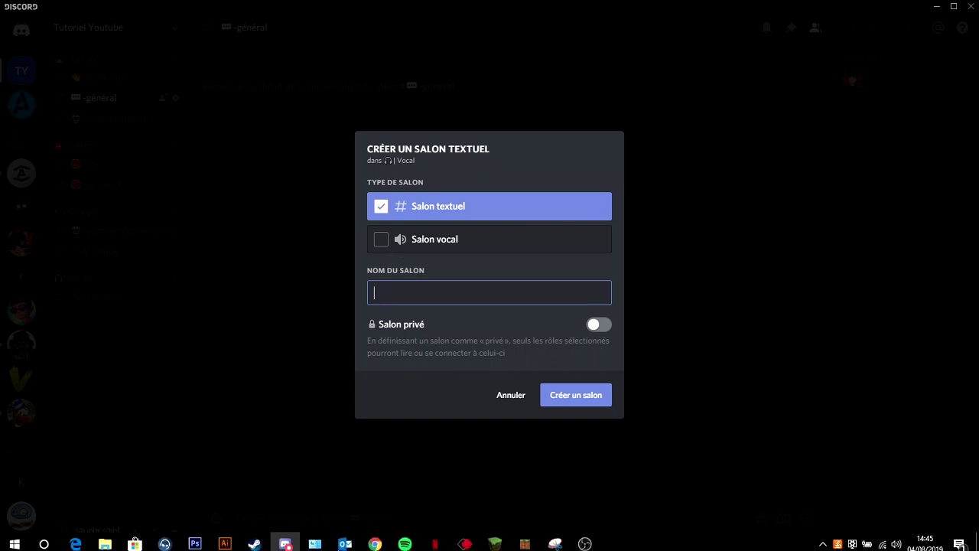
pyautogui.click(375, 538)
pyautogui.hotkey('ctrl', 'a')
pyautogui.write('MCI')
pyautogui.write('RO')
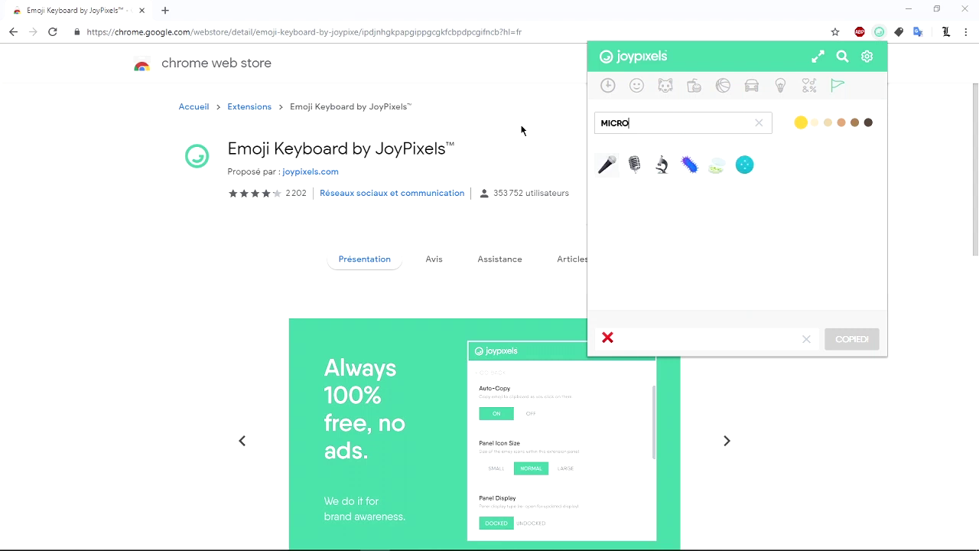
pyautogui.click(625, 168)
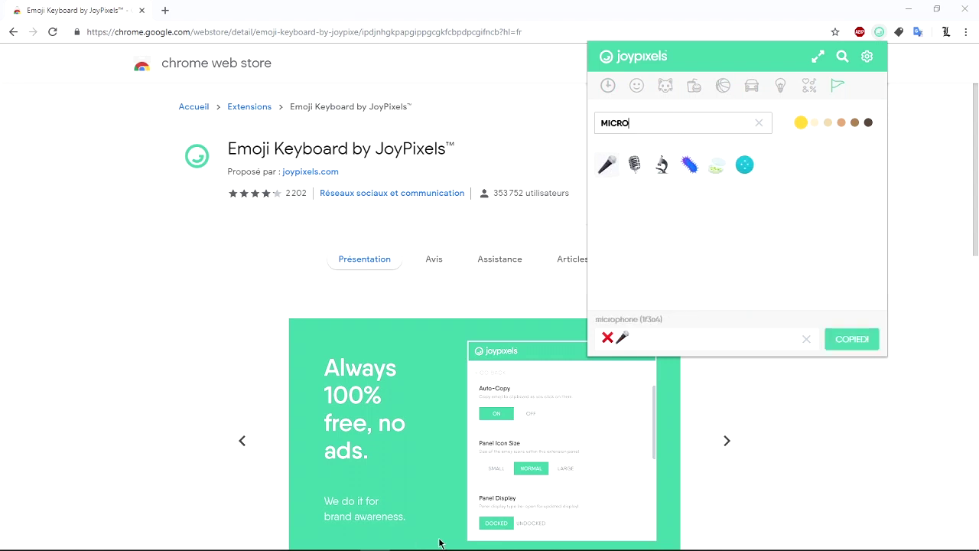
pyautogui.click(809, 339)
pyautogui.click(606, 164)
pyautogui.moveTo(362, 535)
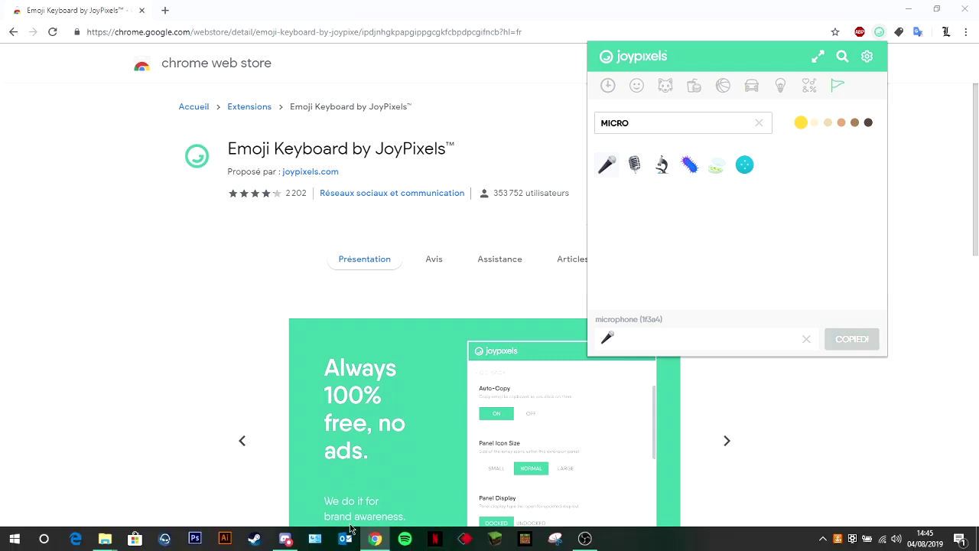
# Switch back to Discord and create the voice channel 🎤Vocal 1 in the Vocal category.
pyautogui.click(285, 538)
pyautogui.click(400, 244)
pyautogui.write('🎤')
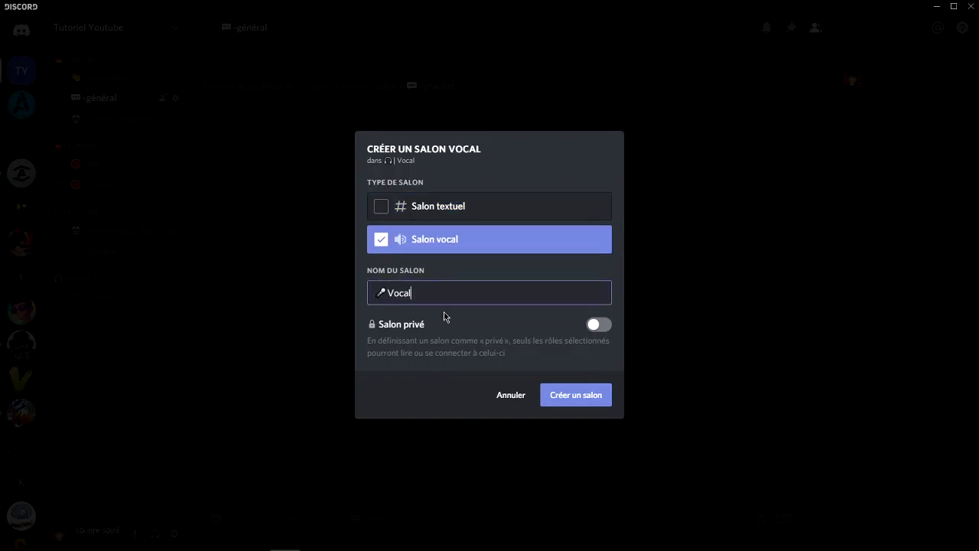
pyautogui.click(564, 394)
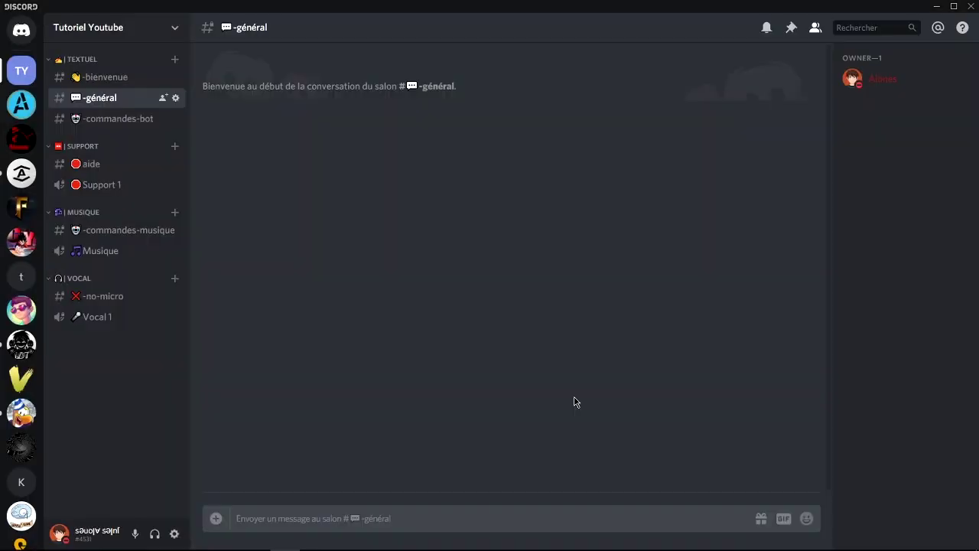
# Create a private category named Gradé with role-restricted access.
pyautogui.rightClick(121, 423)
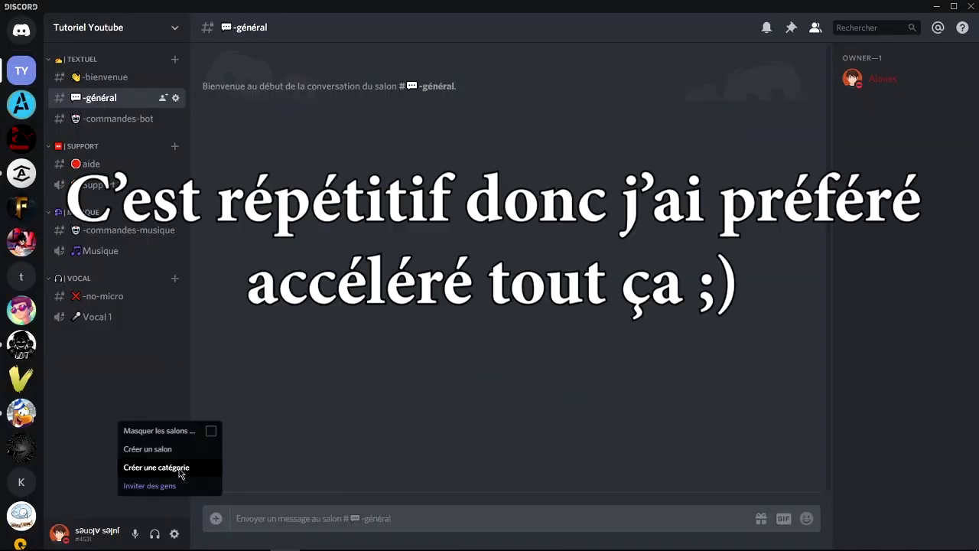
pyautogui.click(172, 469)
pyautogui.write('Vl')
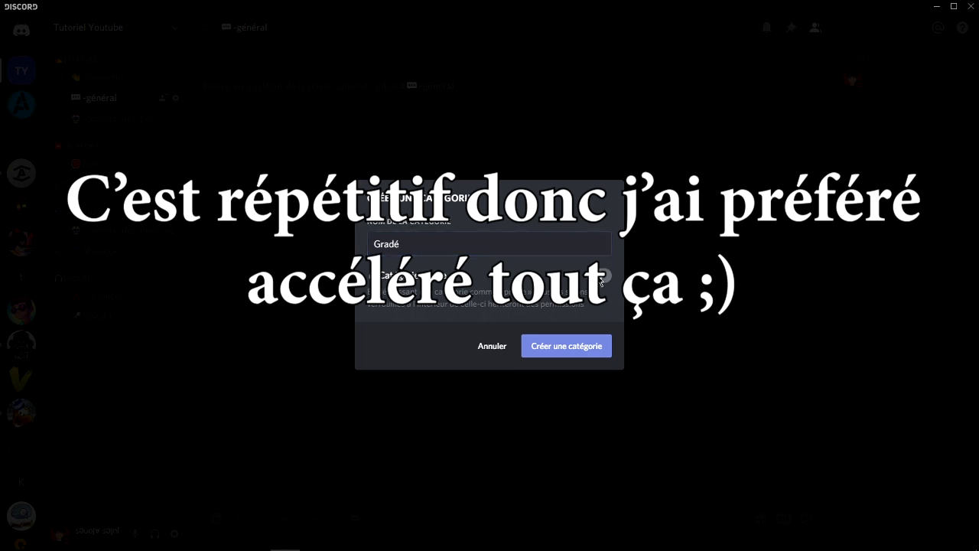
pyautogui.click(601, 276)
pyautogui.scroll(-3, 490, 321)
pyautogui.click(586, 454)
# Copy the gold disc emoji from the DISK results in Chrome, rename the category to 📀| Gradé in Discord, and save.
pyautogui.rightClick(141, 345)
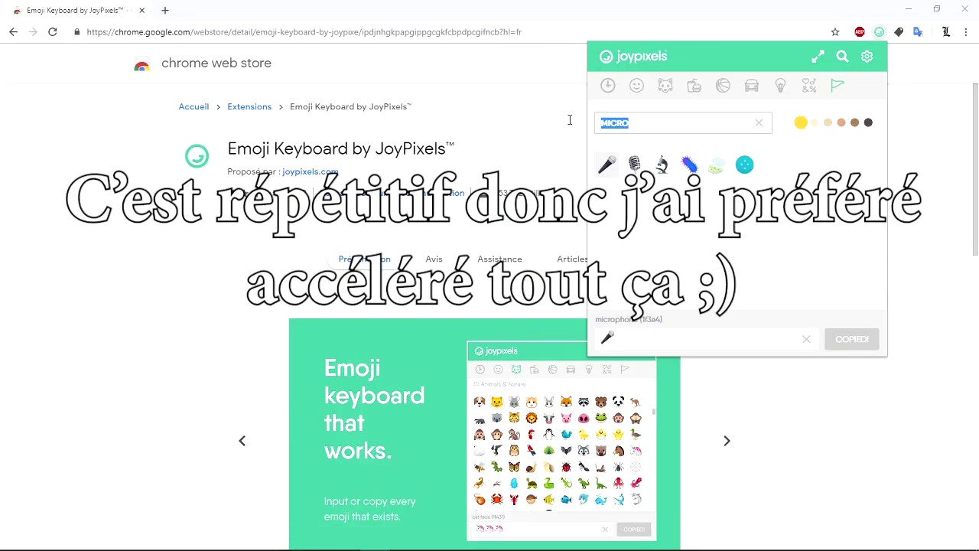
pyautogui.write('DISK')
pyautogui.click(691, 166)
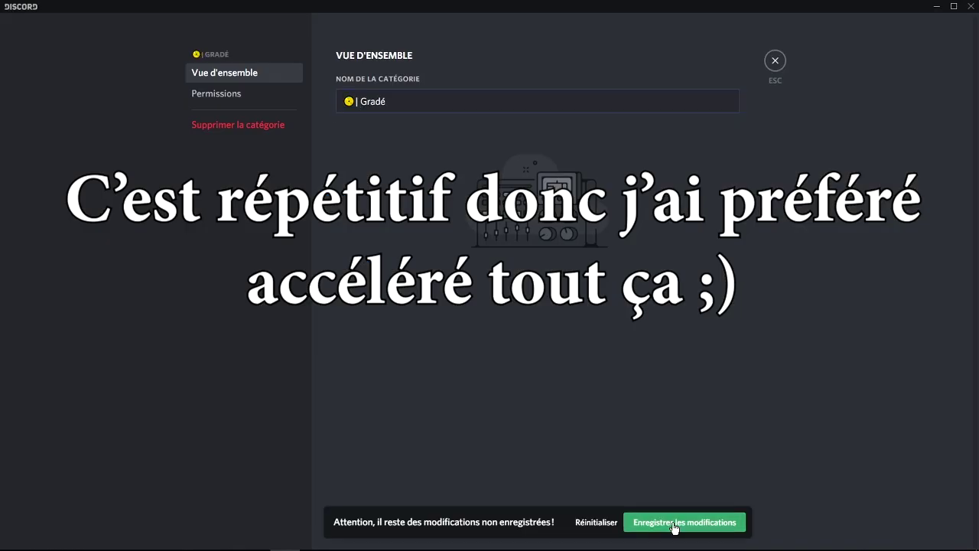
pyautogui.click(674, 523)
pyautogui.press('Escape')
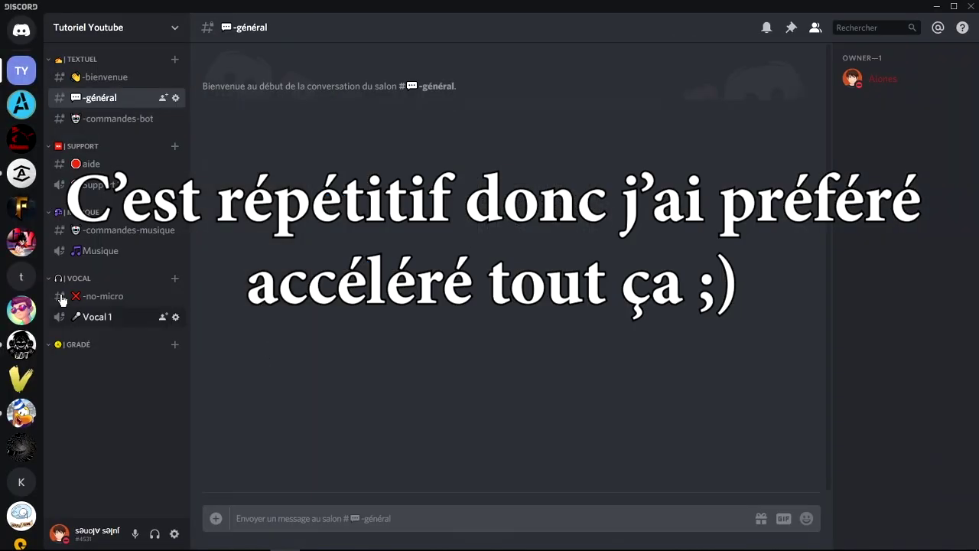
# Create the text channel 🤖-commandes-musique-vip in the Gradé category, using the robot emoji copied from the BOT results in Chrome.
pyautogui.click(174, 344)
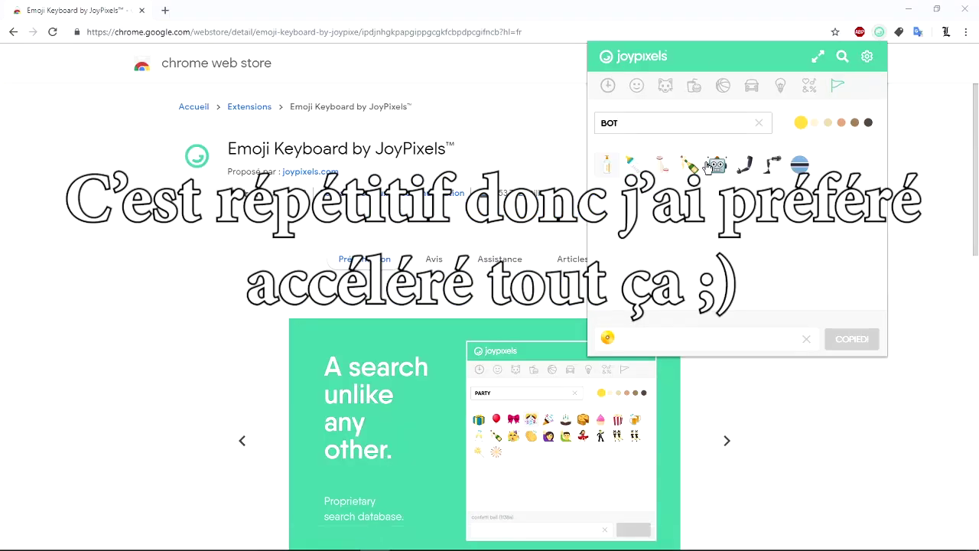
pyautogui.click(807, 344)
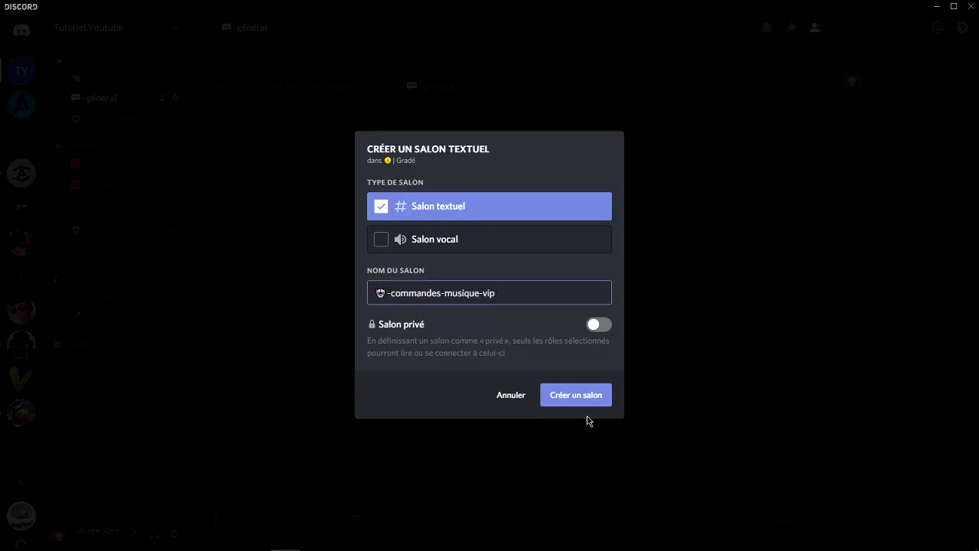
pyautogui.click(583, 404)
# Review the role permissions of the VIP music commands channel, and close its settings.
pyautogui.rightClick(149, 370)
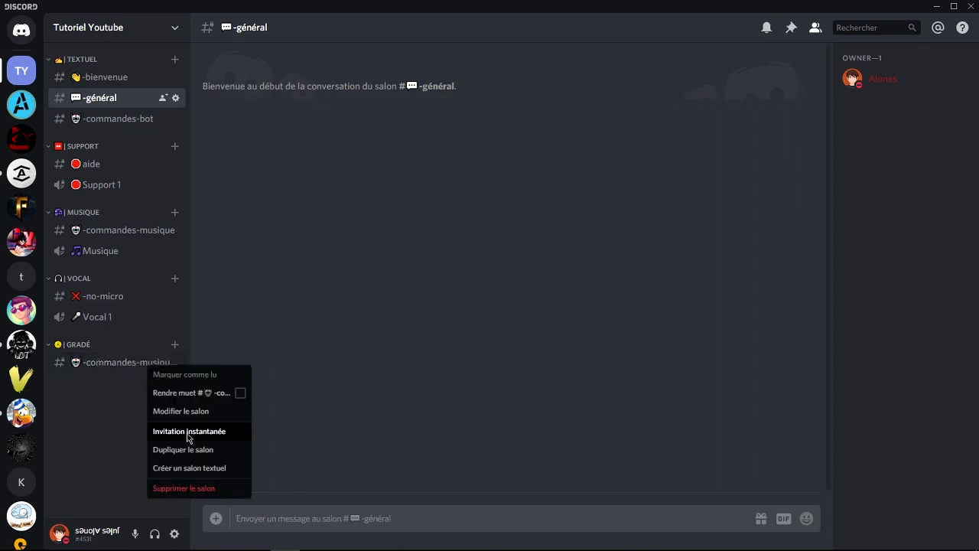
pyautogui.click(175, 409)
pyautogui.scroll(-5, 522, 192)
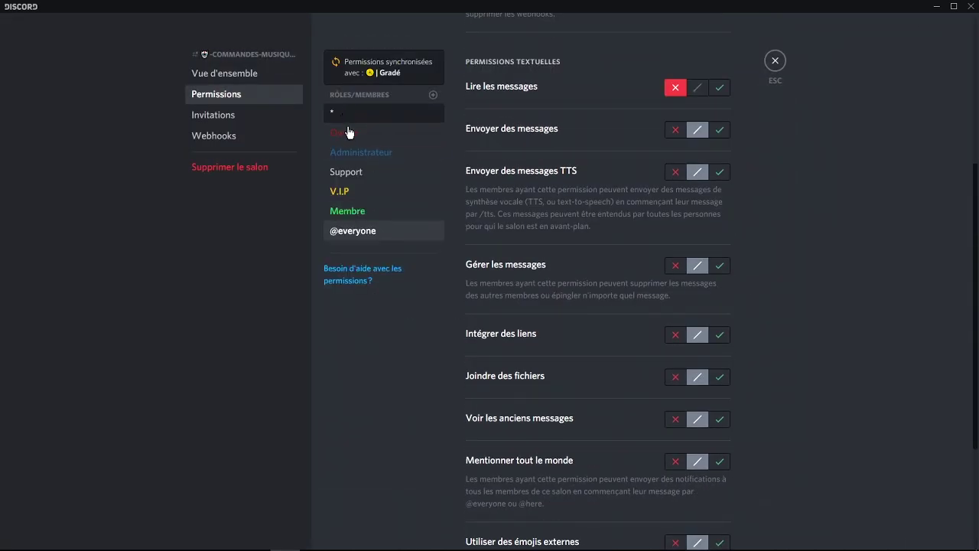
pyautogui.press('Escape')
# Create the voice channel 🎵Musique VIP in the Gradé category, copying the musical note emoji from the MUSIC results in Chrome.
pyautogui.click(174, 344)
pyautogui.click(406, 241)
pyautogui.click(410, 291)
pyautogui.write('Mu')
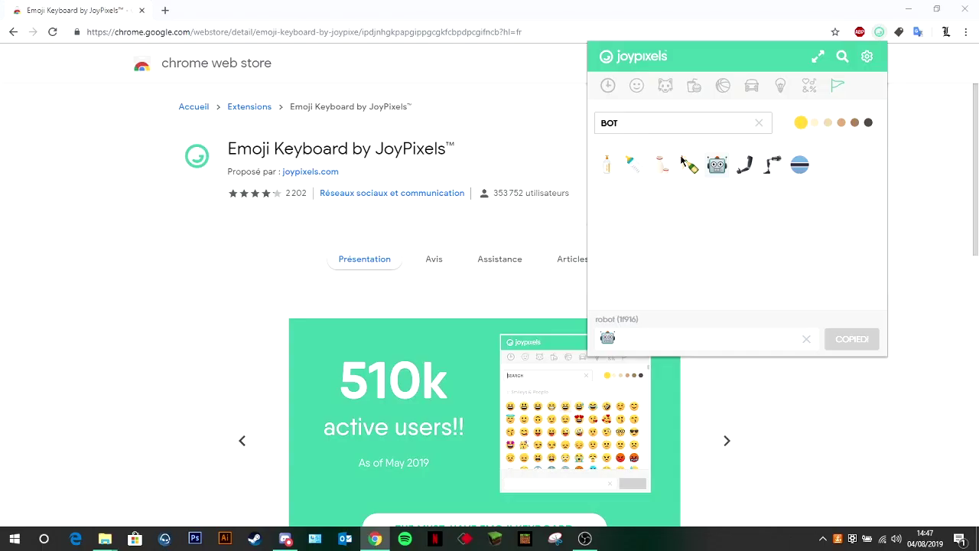
pyautogui.write('MUSIC')
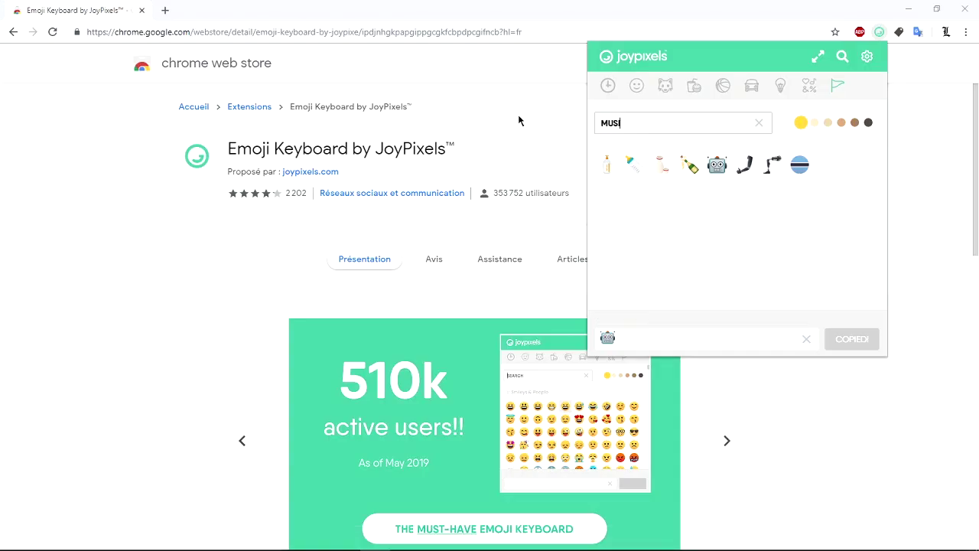
pyautogui.click(287, 540)
pyautogui.write('🎵')
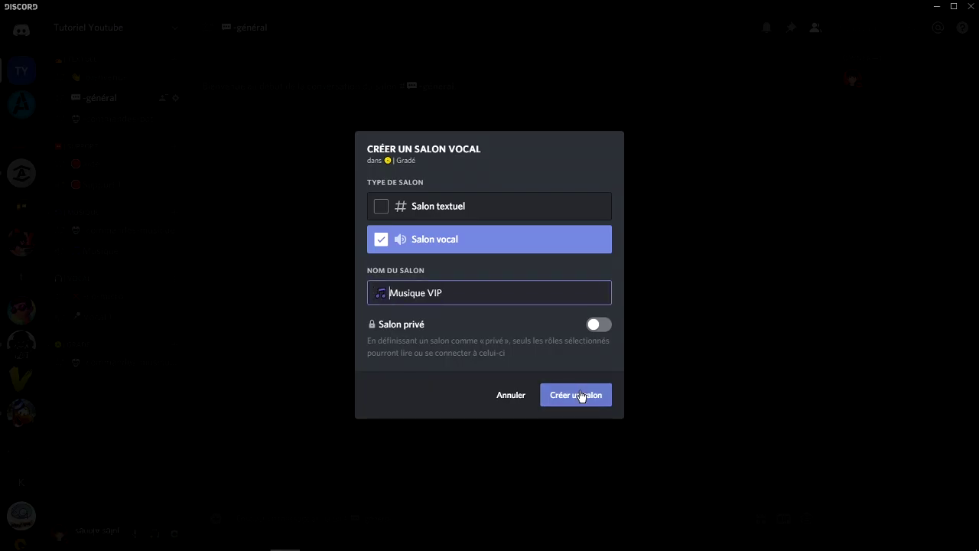
pyautogui.click(584, 395)
# Create the voice channel 🎤Vocal VIP in the Gradé category, copying the microphone emoji from the music results in Chrome.
pyautogui.click(175, 343)
pyautogui.click(473, 252)
pyautogui.write('Vocal VIP')
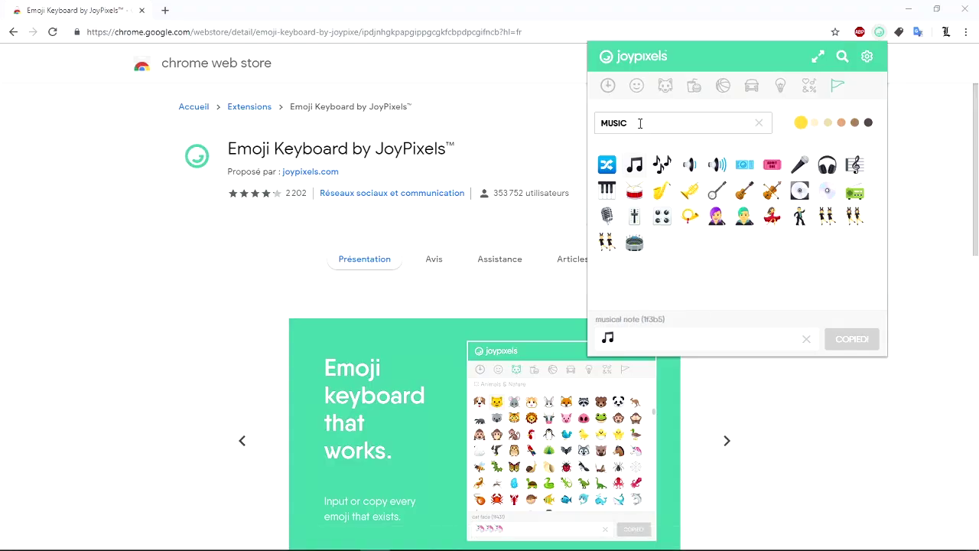
pyautogui.click(799, 164)
pyautogui.click(851, 339)
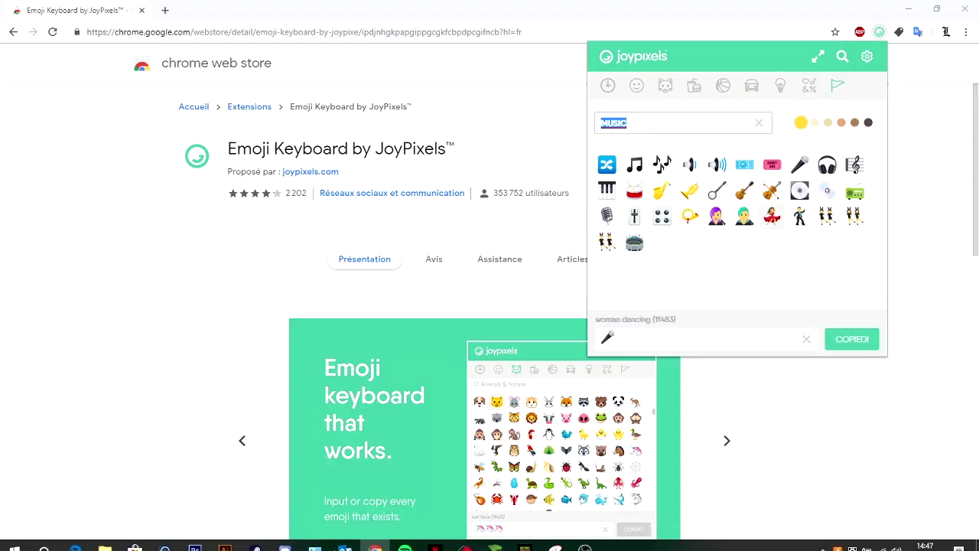
pyautogui.click(287, 540)
pyautogui.write('🎤')
pyautogui.click(547, 392)
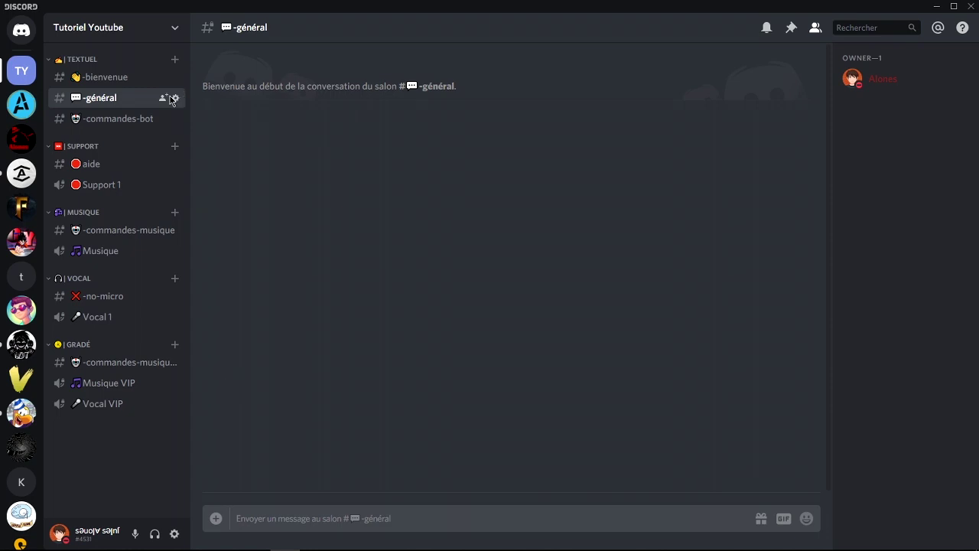
# Start a private text channel outside the categories and allow the Support, Administrateur, Owner and * roles to access it.
pyautogui.rightClick(118, 457)
pyautogui.click(86, 453)
pyautogui.rightClick(114, 452)
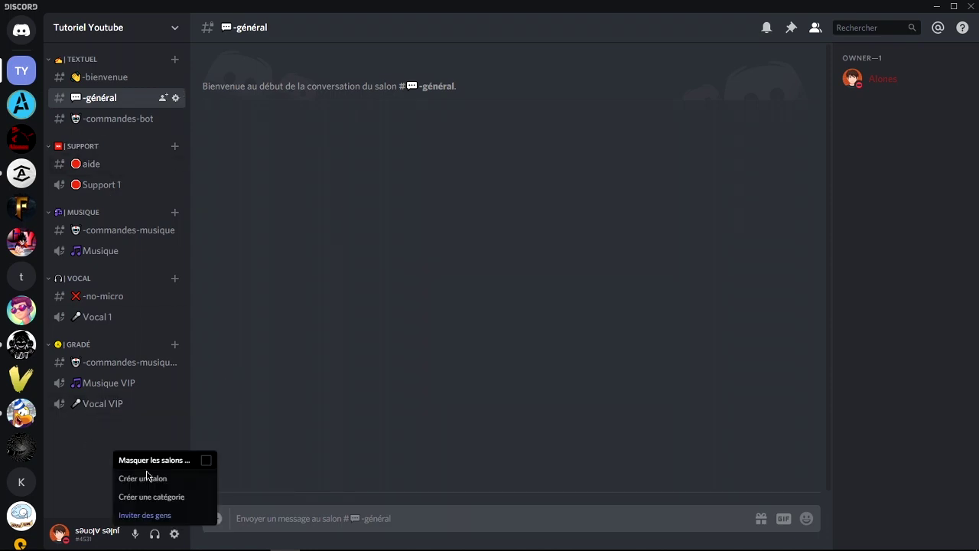
pyautogui.click(143, 478)
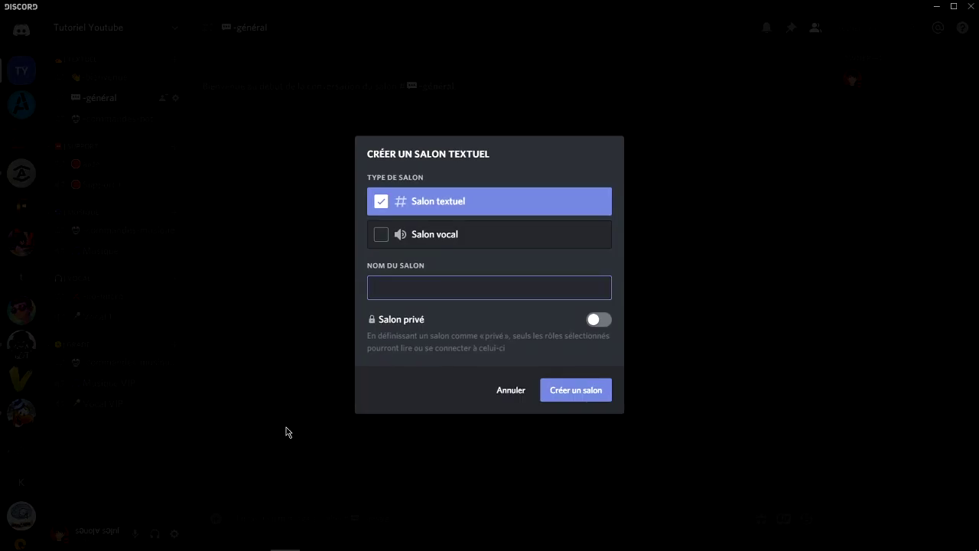
pyautogui.click(593, 325)
pyautogui.scroll(-3, 415, 387)
pyautogui.click(599, 276)
pyautogui.click(601, 317)
pyautogui.click(602, 357)
pyautogui.click(600, 396)
# Name the private text channel invite-commandes and create it.
pyautogui.scroll(3, 453, 278)
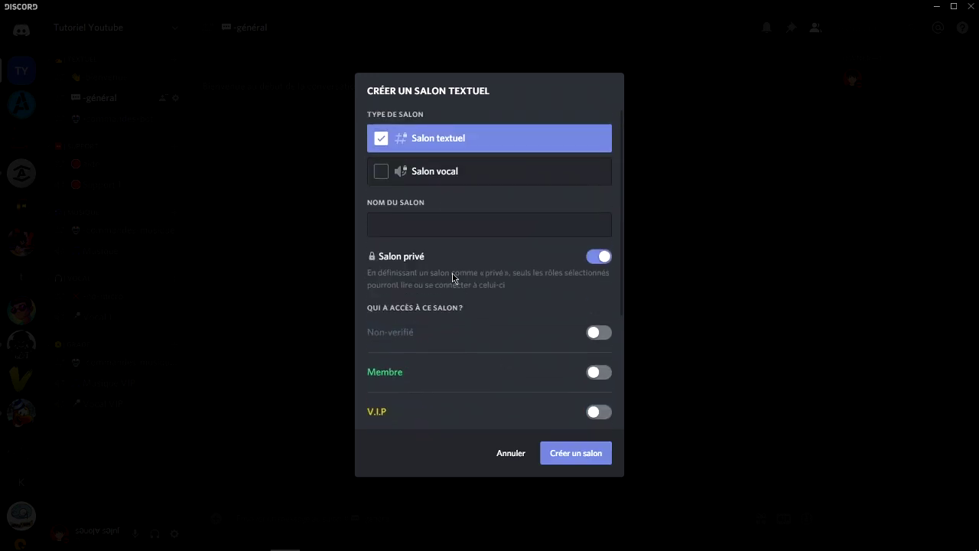
pyautogui.click(425, 221)
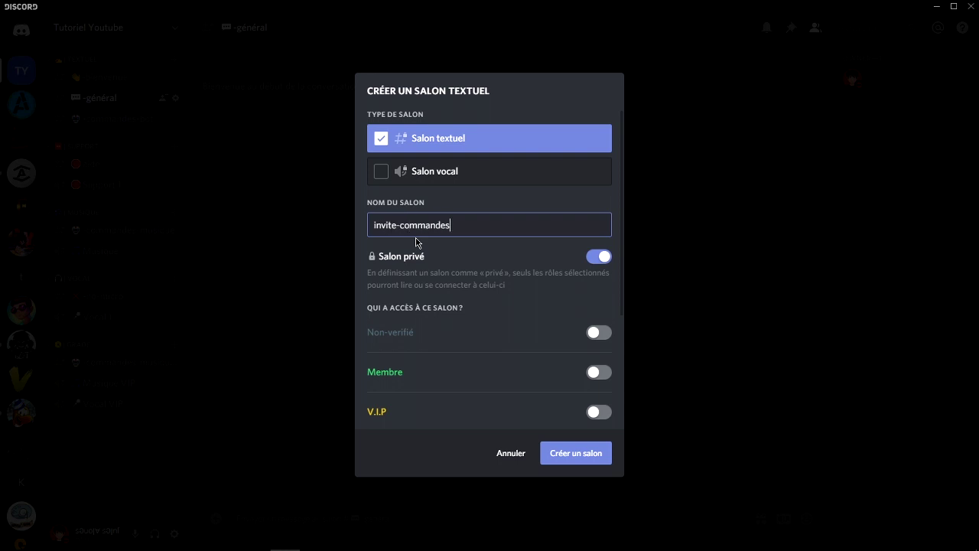
pyautogui.click(586, 452)
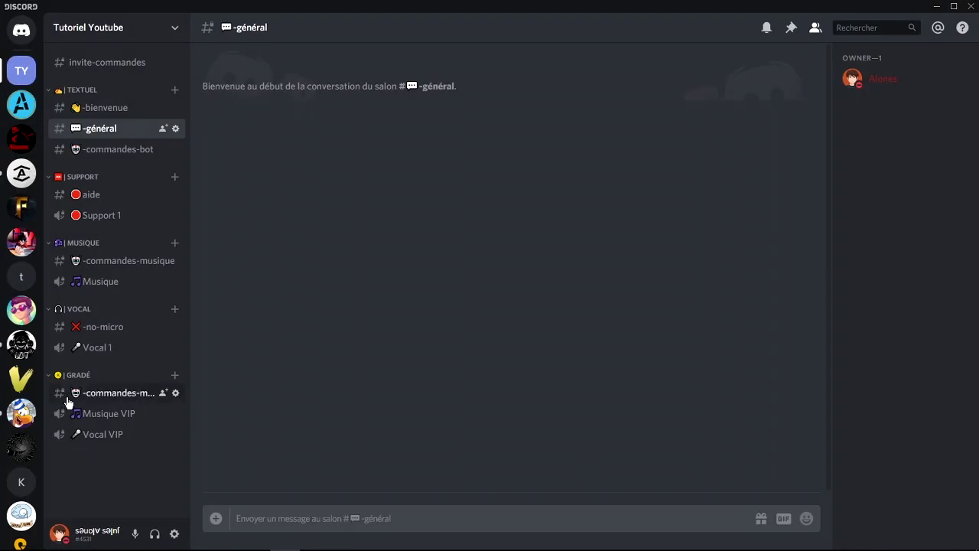
# Create the private text channel logs outside the categories, accessible to the Support, Administrateur, Owner and * roles.
pyautogui.rightClick(85, 477)
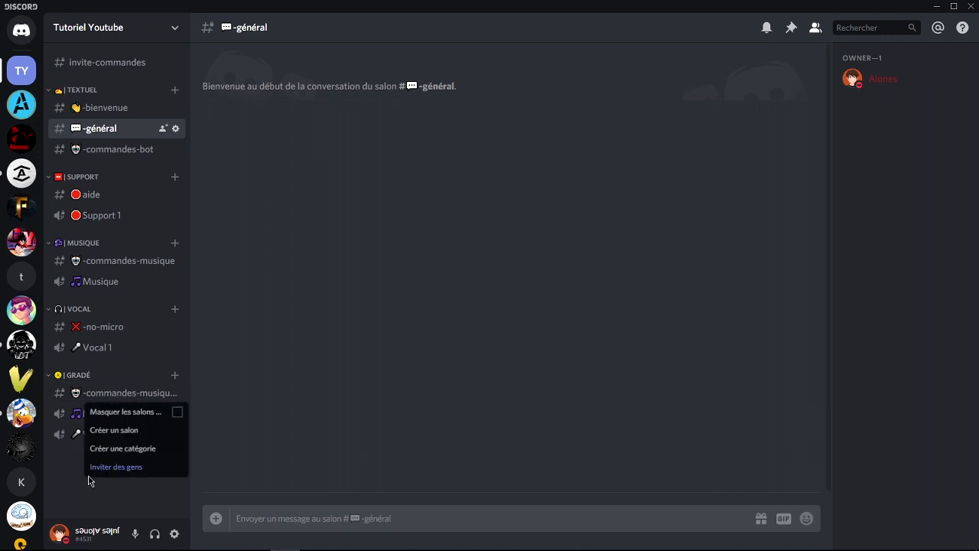
pyautogui.click(130, 430)
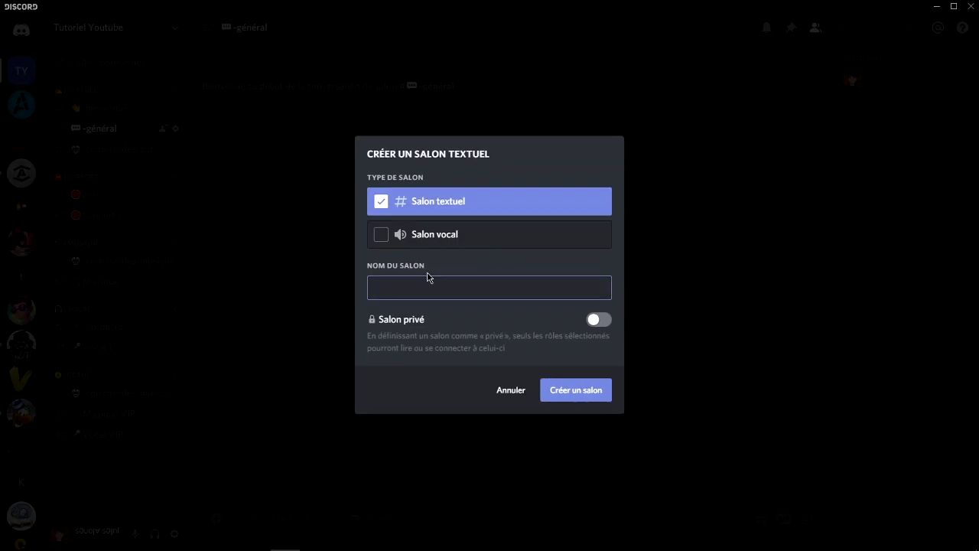
pyautogui.click(603, 320)
pyautogui.scroll(-3, 527, 367)
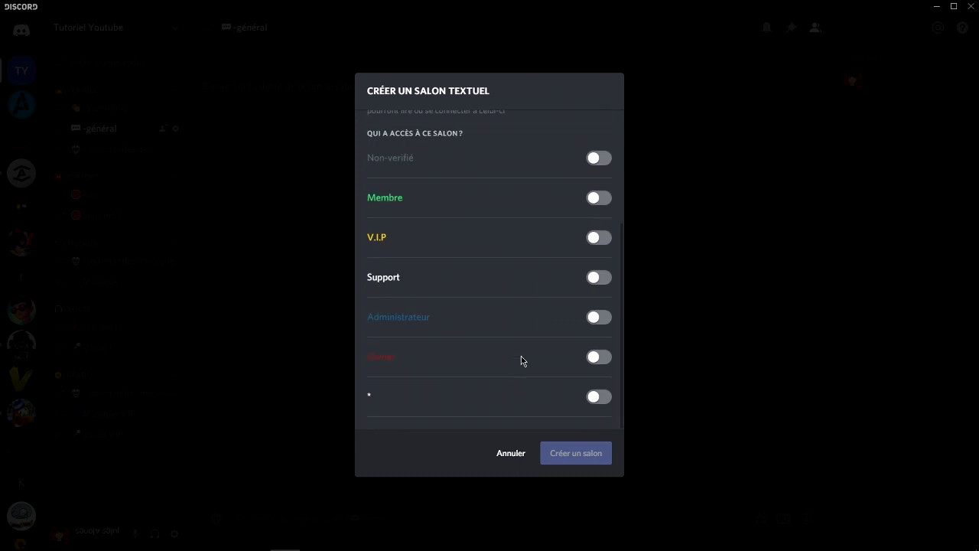
pyautogui.click(609, 284)
pyautogui.click(601, 318)
pyautogui.click(599, 356)
pyautogui.click(596, 397)
pyautogui.scroll(3, 530, 297)
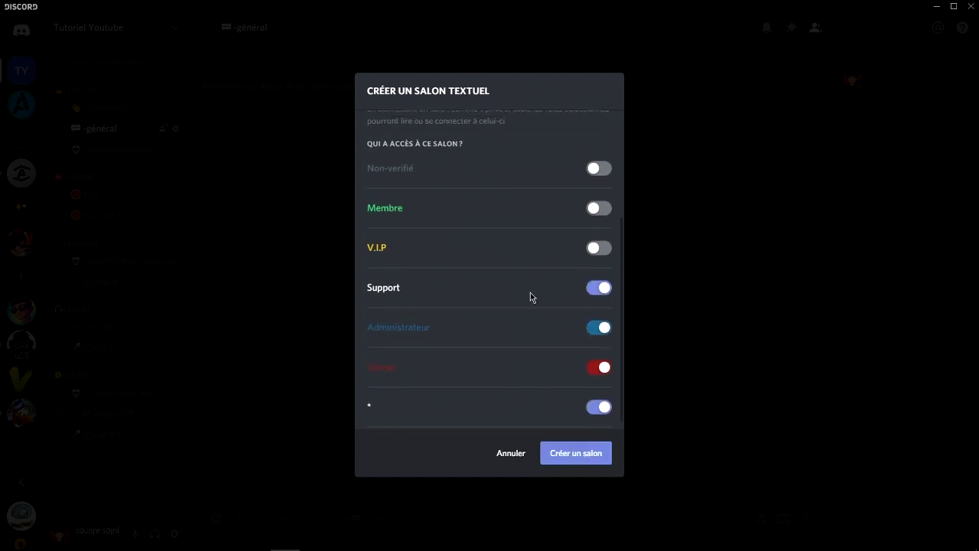
pyautogui.click(385, 227)
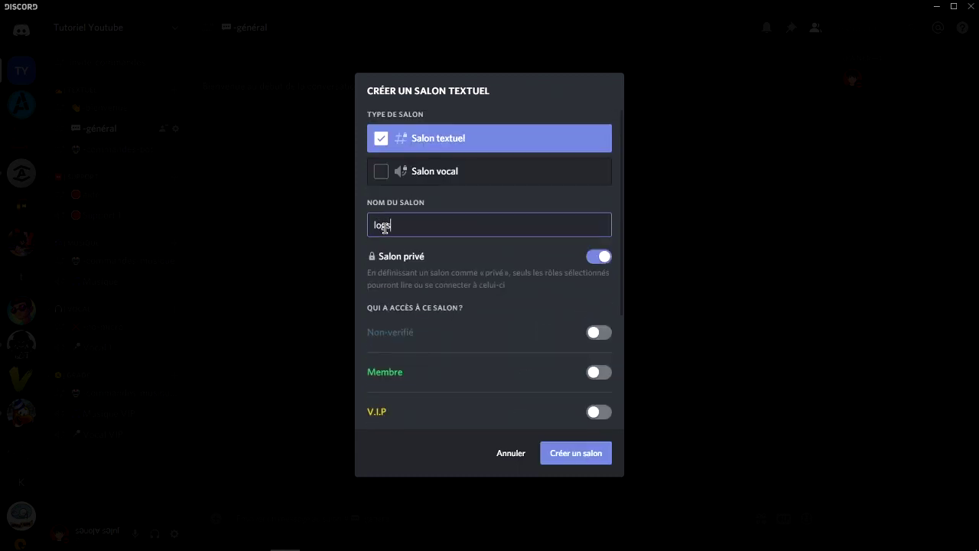
pyautogui.click(570, 459)
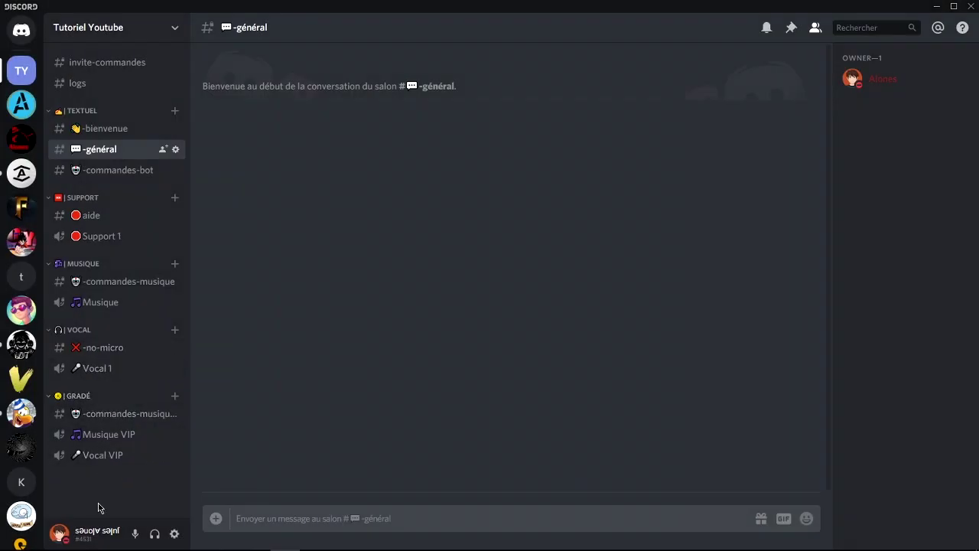
# Start a new category named Staff and copy the radio emoji from the MUSIC results of the JoyPixels keyboard in Chrome.
pyautogui.rightClick(99, 507)
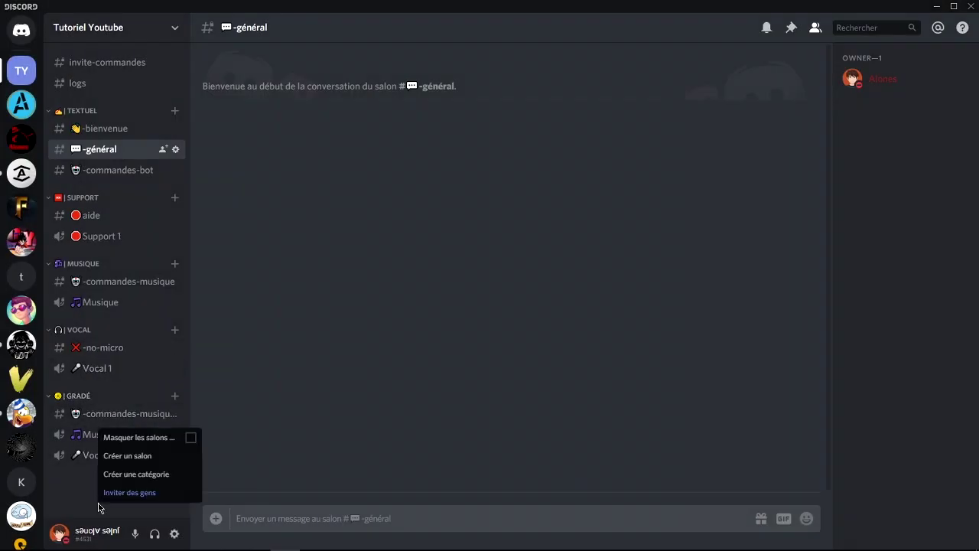
pyautogui.click(136, 475)
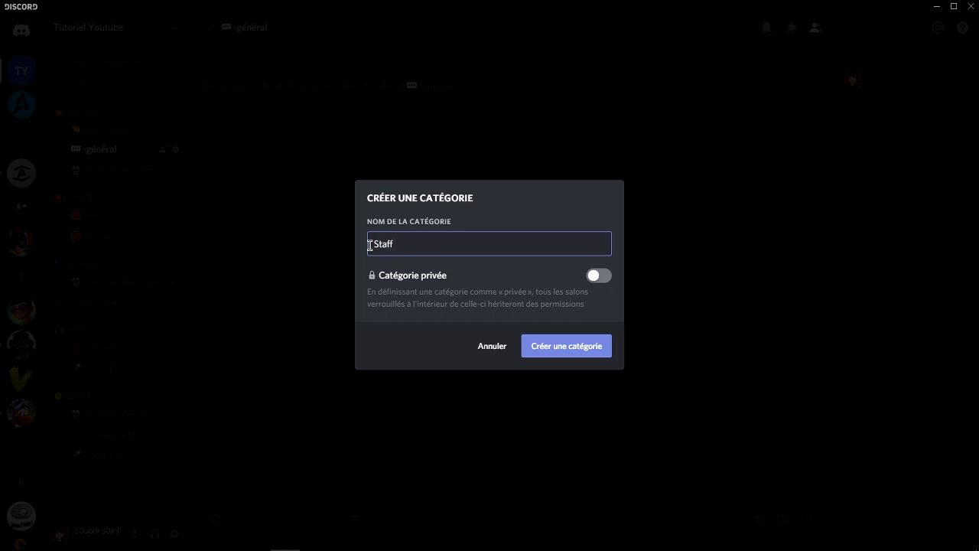
pyautogui.click(374, 539)
pyautogui.doubleClick(638, 125)
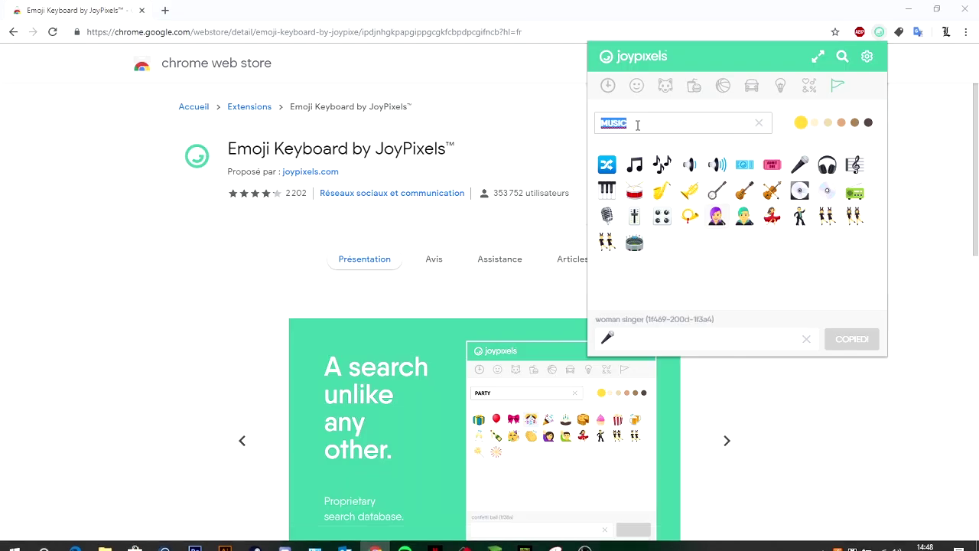
pyautogui.click(853, 205)
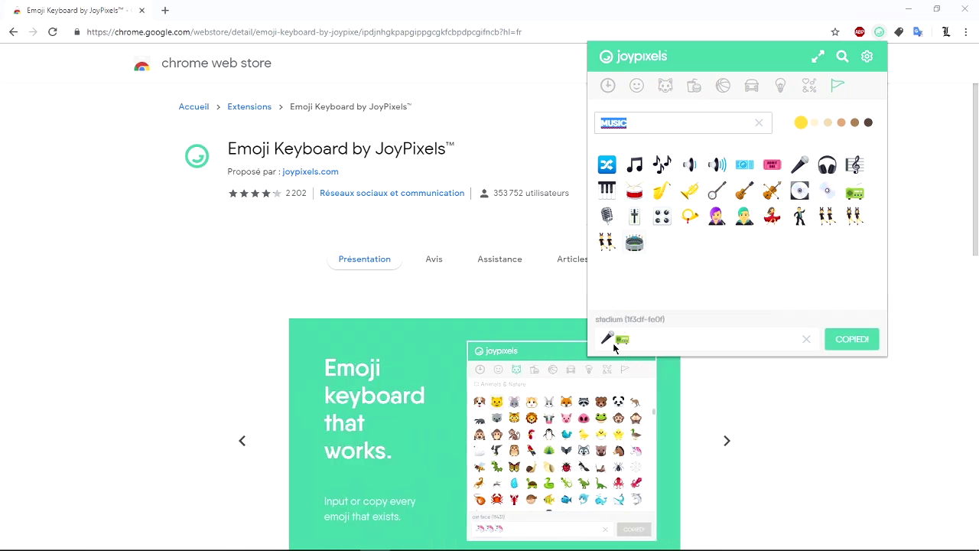
pyautogui.click(807, 339)
pyautogui.click(855, 194)
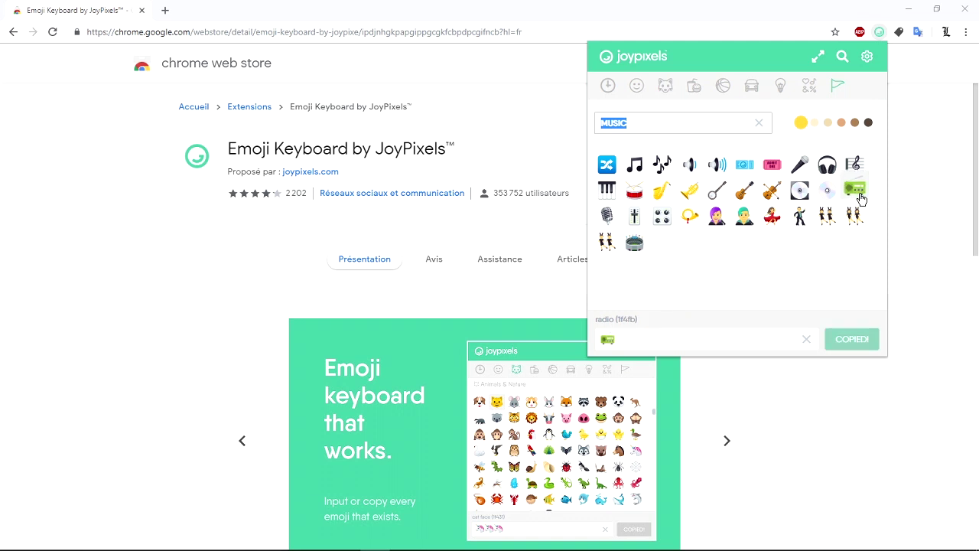
# Back in Discord, put the radio emoji and a separator before the category name so it reads 📻 | Staff.
pyautogui.click(285, 539)
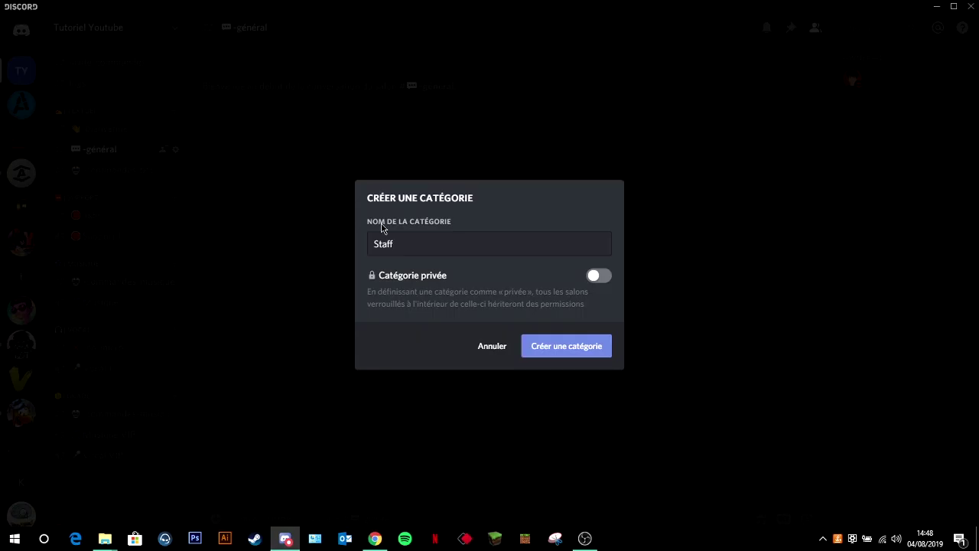
pyautogui.click(378, 244)
pyautogui.hotkey('ctrl', 'v')
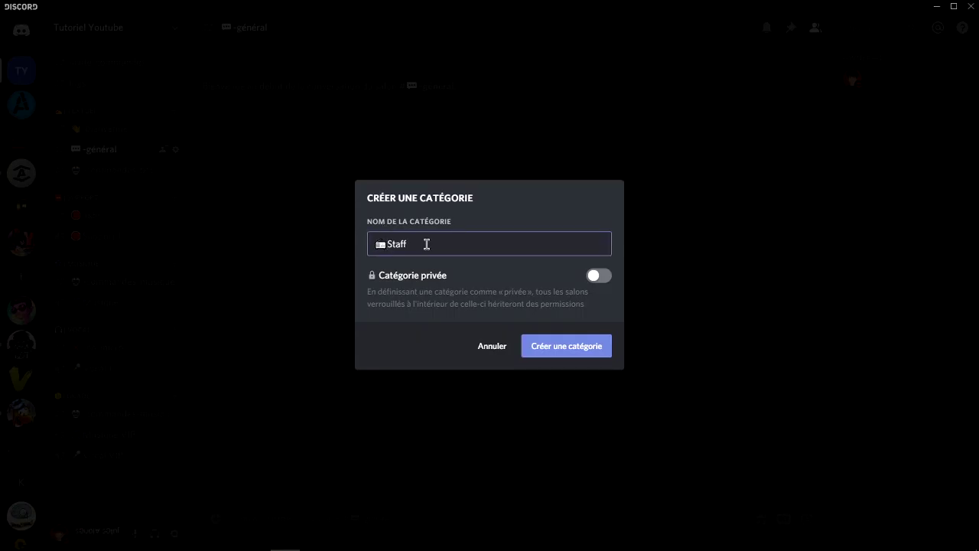
pyautogui.write('|')
# Make the Staff category private, allow the Support, Administrateur, Owner and * roles, and create it.
pyautogui.click(597, 276)
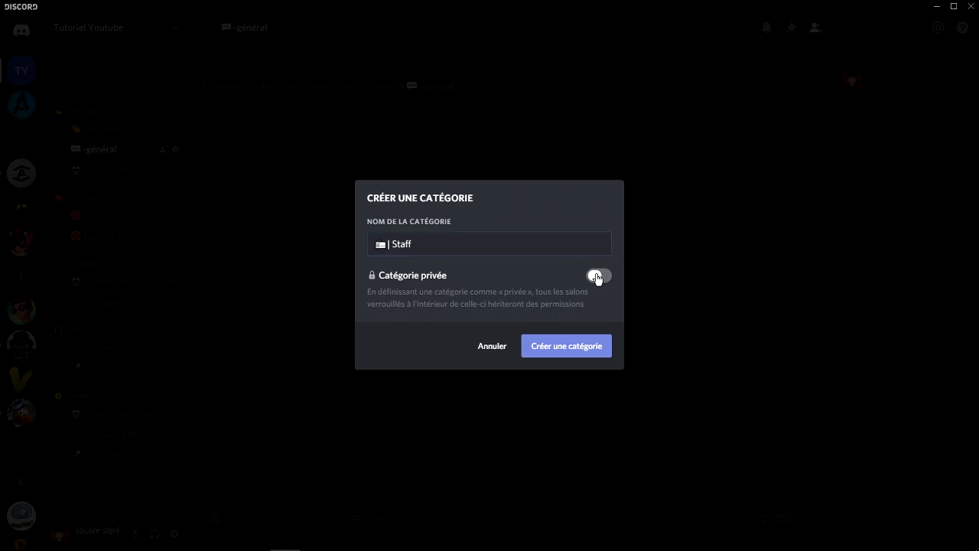
pyautogui.scroll(-2, 486, 306)
pyautogui.click(596, 278)
pyautogui.click(599, 317)
pyautogui.click(600, 358)
pyautogui.click(600, 398)
pyautogui.click(591, 457)
# Move the Staff category above Textuel and create the text channel staff-ecrit in it.
pyautogui.moveTo(137, 141); pyautogui.dragTo(81, 102)
pyautogui.click(174, 110)
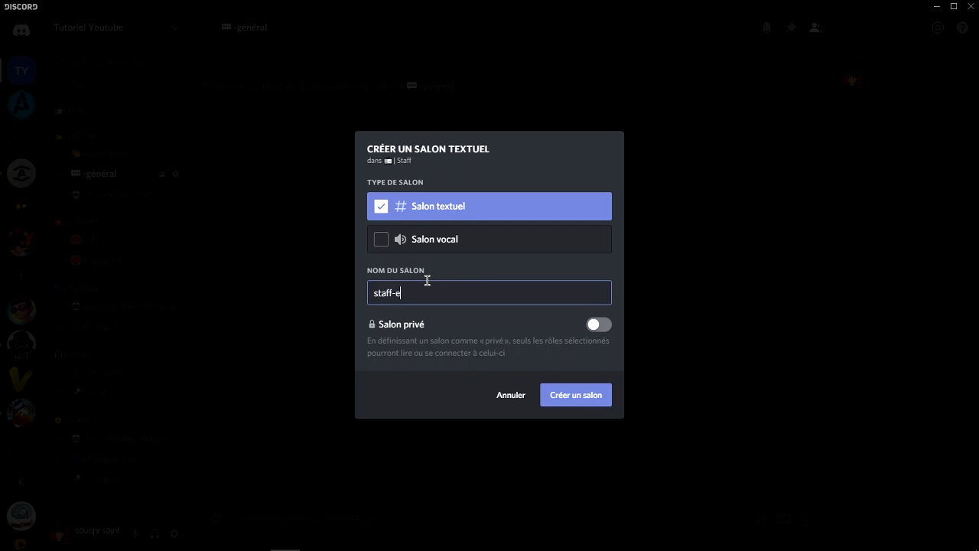
pyautogui.click(585, 405)
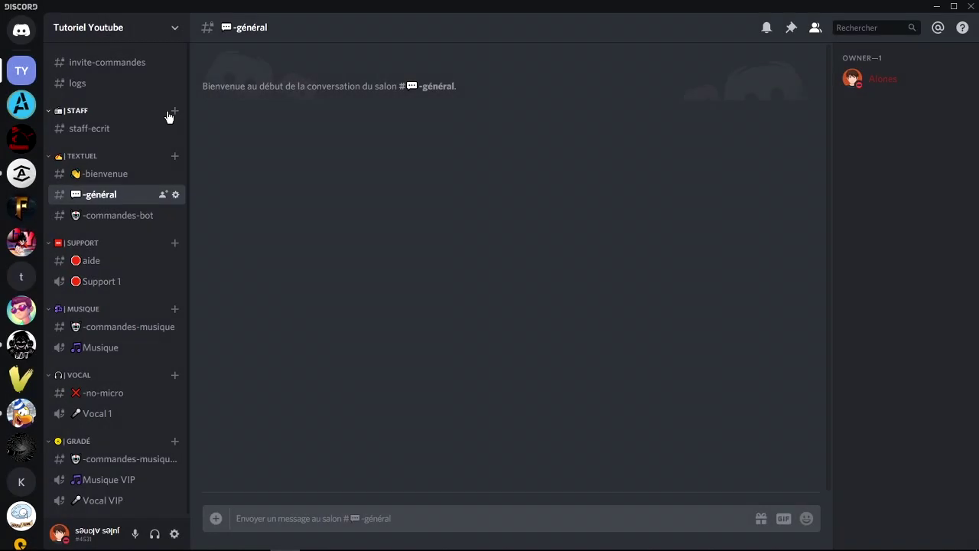
# Create the voice channel Vocal staff in the Staff category.
pyautogui.click(171, 112)
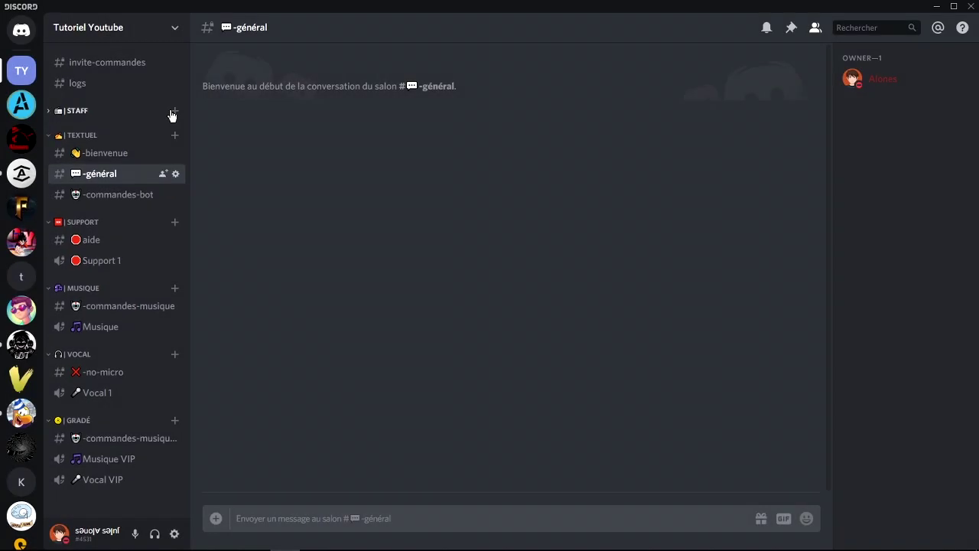
pyautogui.click(120, 111)
pyautogui.click(174, 110)
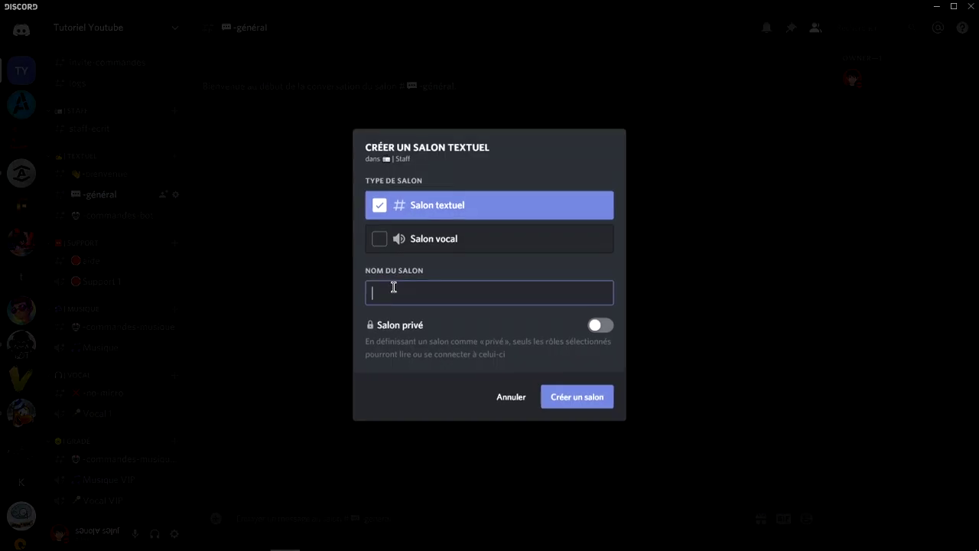
pyautogui.click(408, 240)
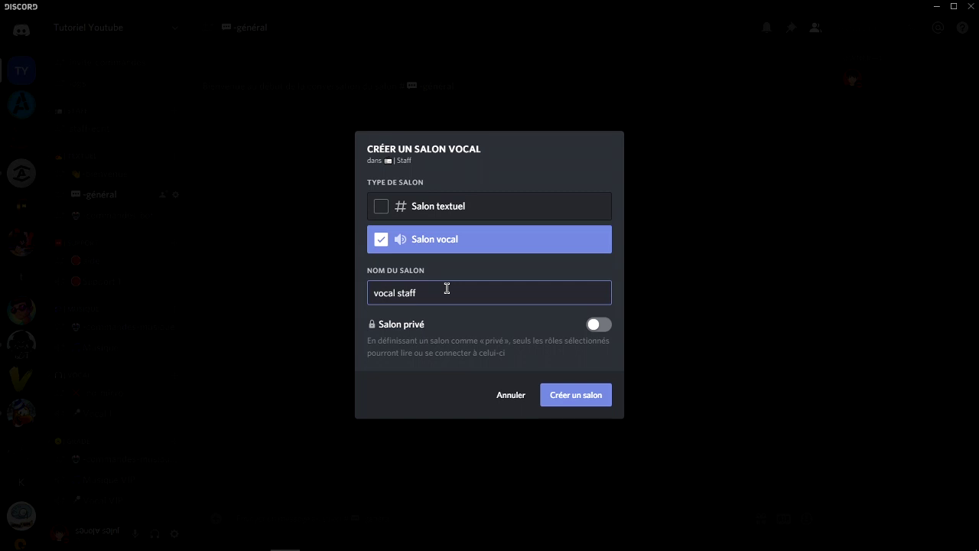
pyautogui.press('BackSpace')
pyautogui.write('V')
pyautogui.click(571, 399)
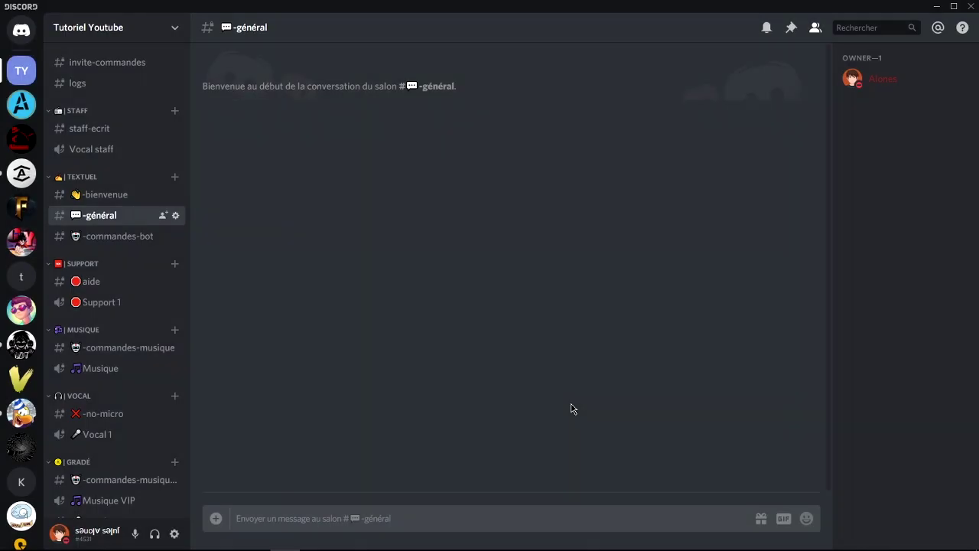
# Start a private category named AFK and allow the Membre, V.I.P, Support, Administrateur, Owner and * roles to access it.
pyautogui.scroll(-1, 102, 306)
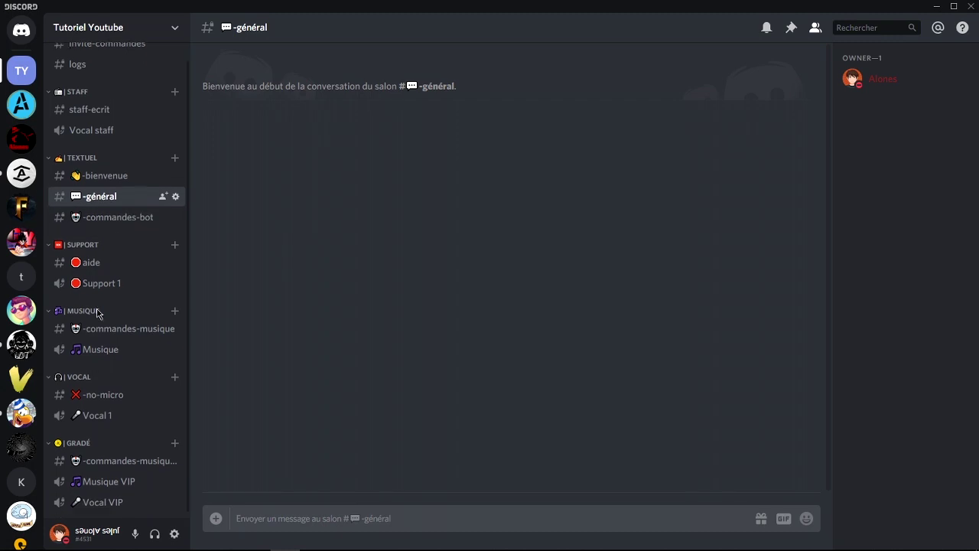
pyautogui.rightClick(97, 511)
pyautogui.click(154, 480)
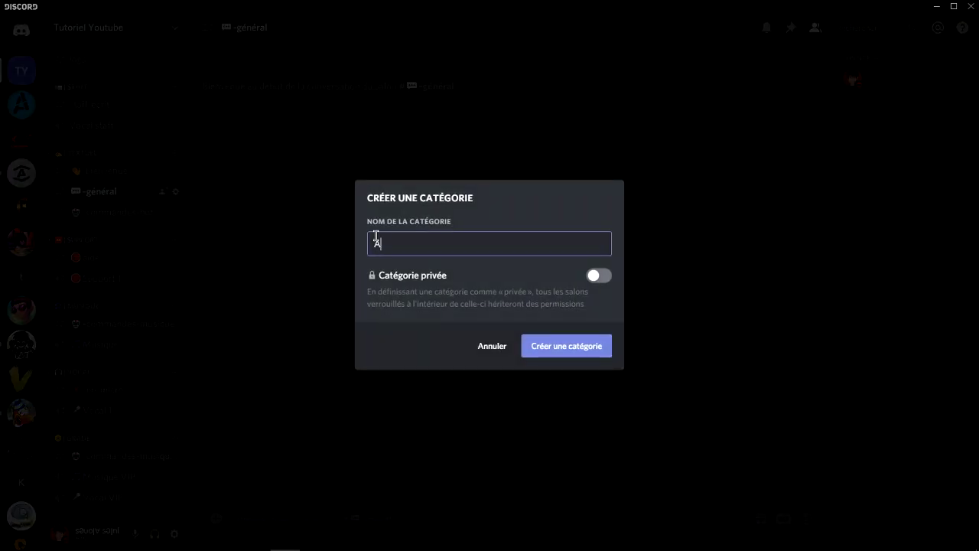
pyautogui.click(584, 279)
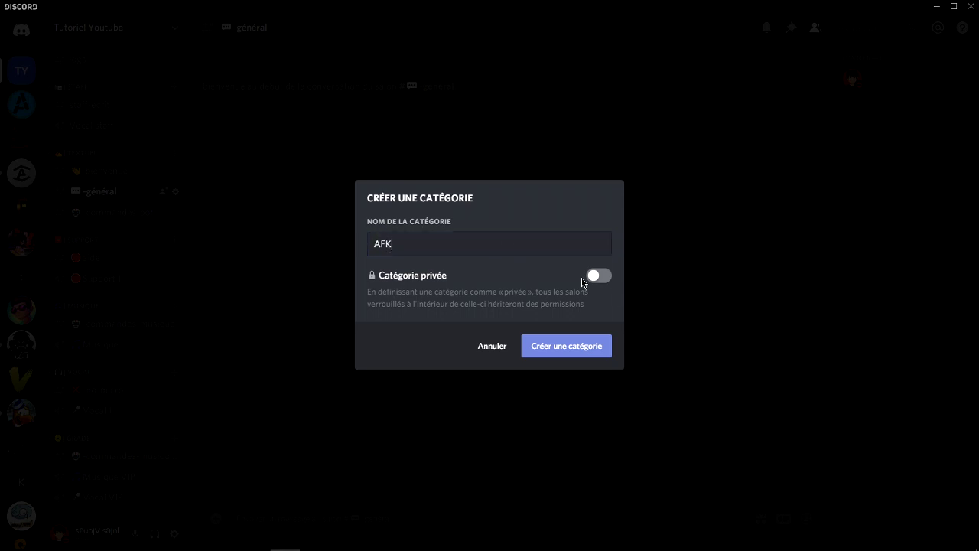
pyautogui.scroll(-2, 593, 244)
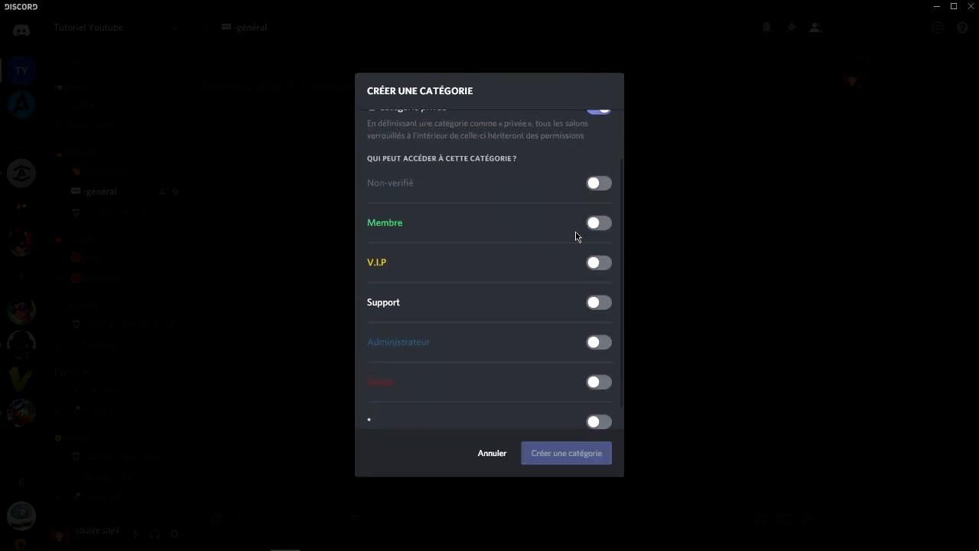
pyautogui.click(598, 223)
pyautogui.click(599, 263)
pyautogui.click(599, 302)
pyautogui.click(598, 342)
pyautogui.click(598, 382)
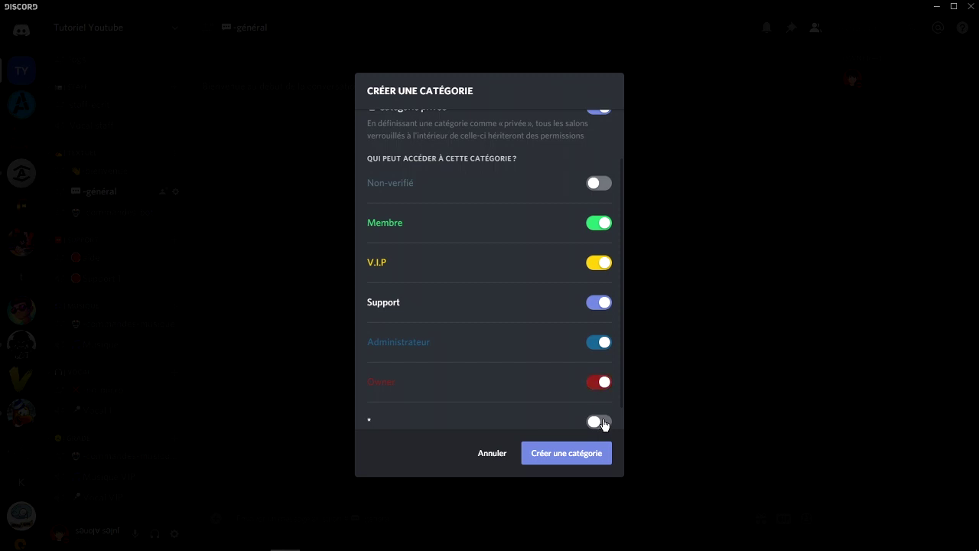
pyautogui.click(598, 422)
# Copy the sleeping face emoji from the Smileys & People group of the JoyPixels keyboard in Chrome.
pyautogui.scroll(2, 536, 345)
pyautogui.click(370, 126)
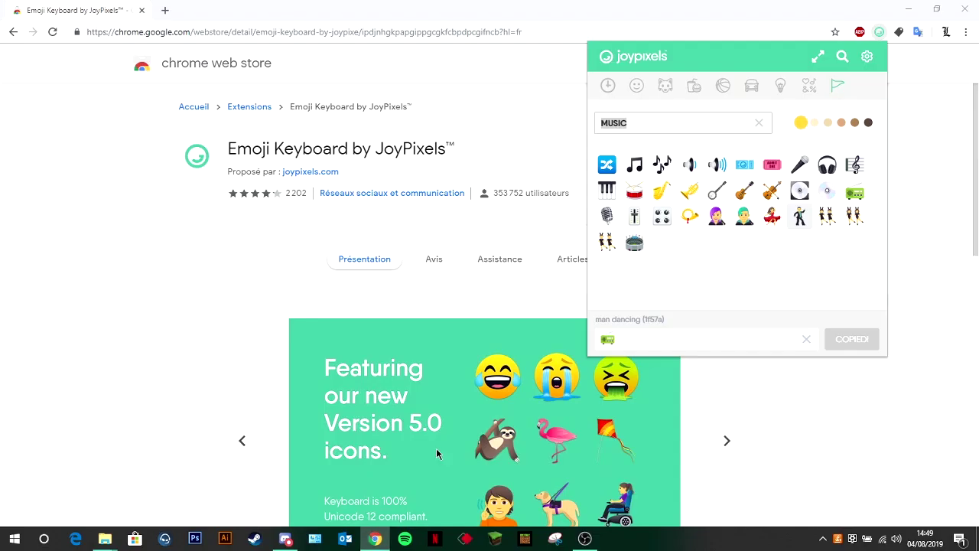
pyautogui.doubleClick(631, 123)
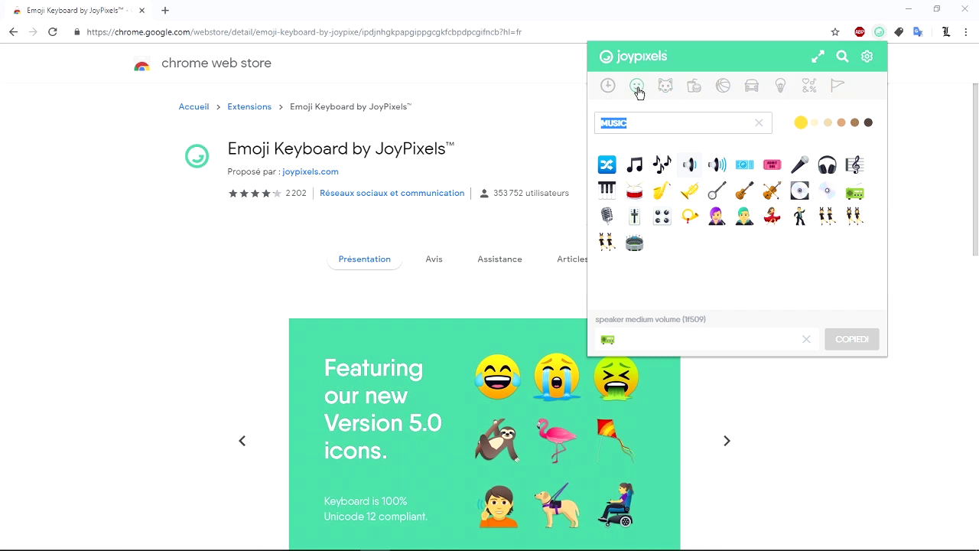
pyautogui.click(755, 127)
pyautogui.click(638, 88)
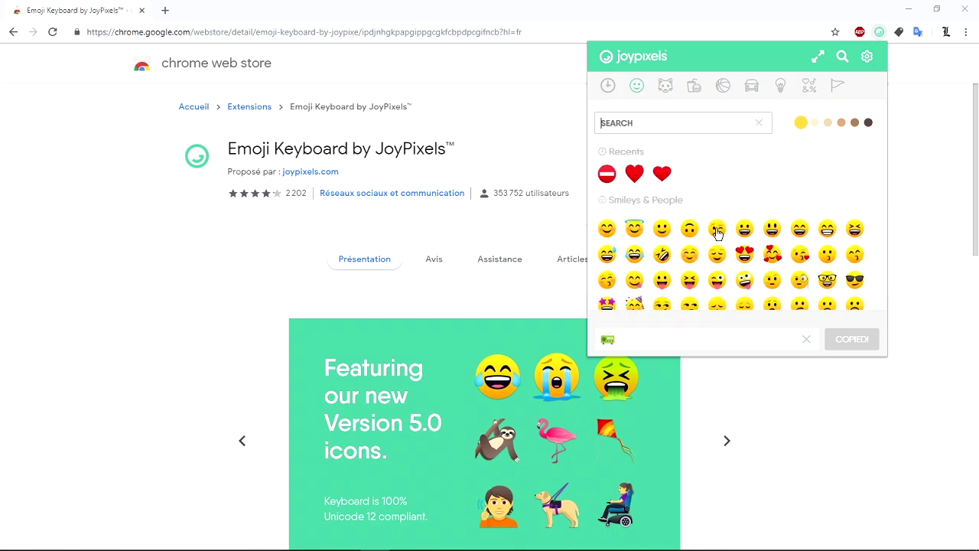
pyautogui.scroll(-1, 673, 222)
pyautogui.scroll(-2, 680, 163)
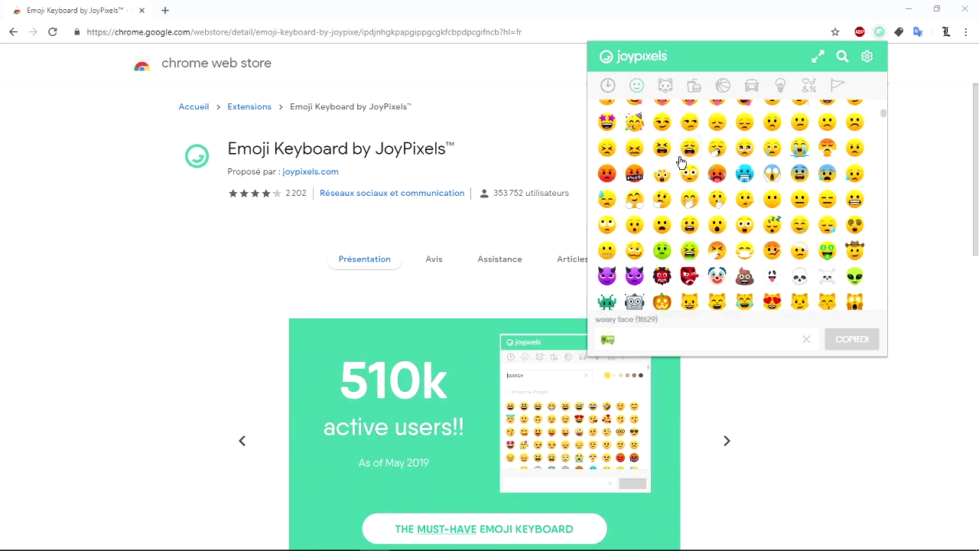
pyautogui.click(774, 225)
pyautogui.click(807, 339)
pyautogui.click(772, 225)
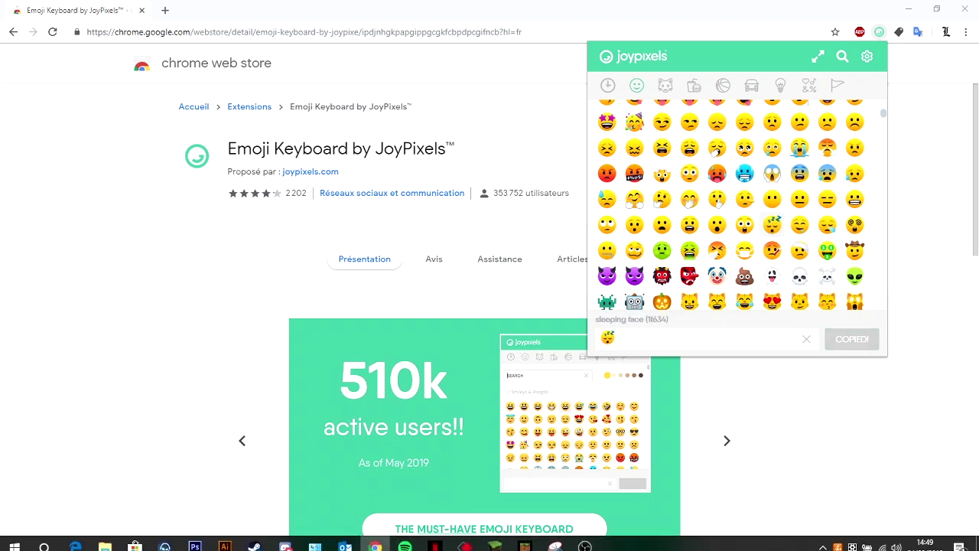
# Back in Discord, complete the category name as 😴 | AFK and create the category.
pyautogui.click(286, 544)
pyautogui.write('😴')
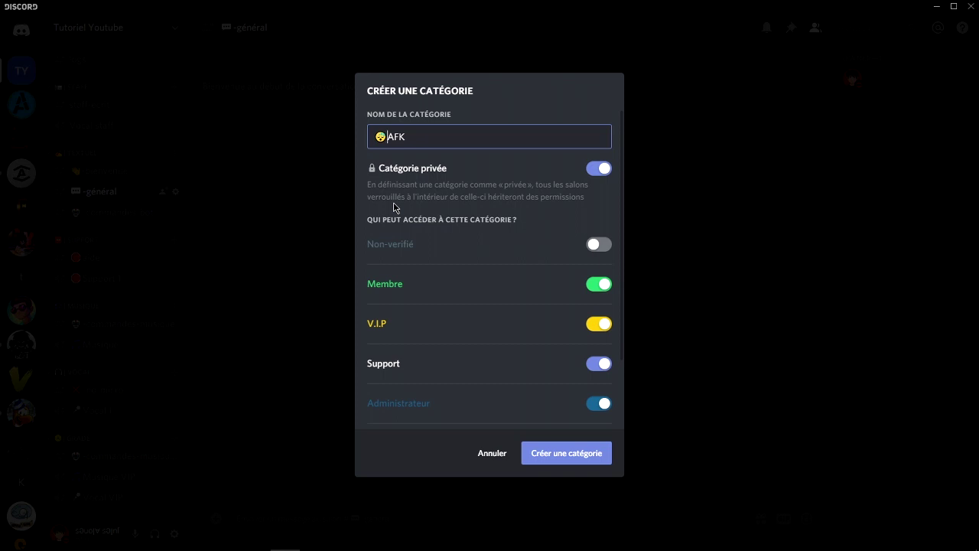
pyautogui.click(555, 452)
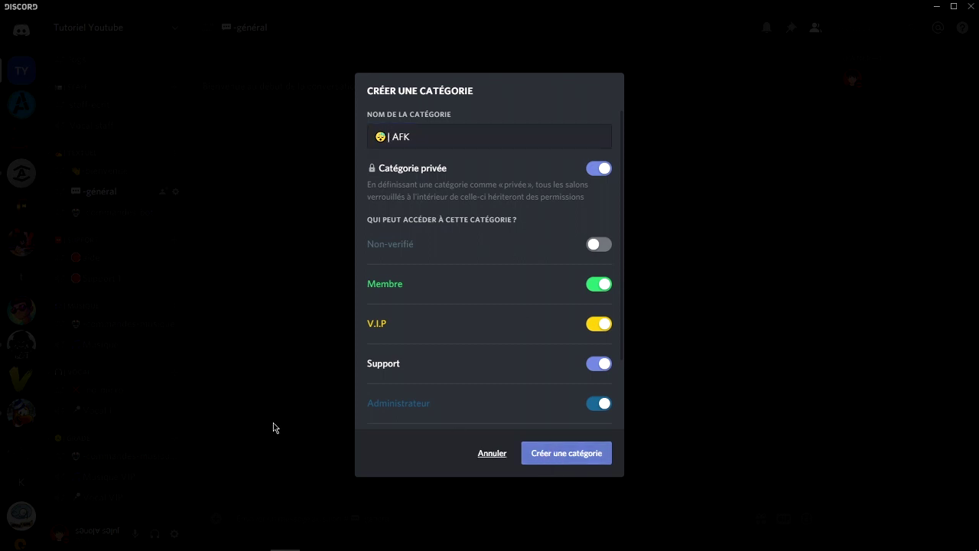
# Create the voice channel 😴AFK in the AFK category.
pyautogui.scroll(-1, 121, 454)
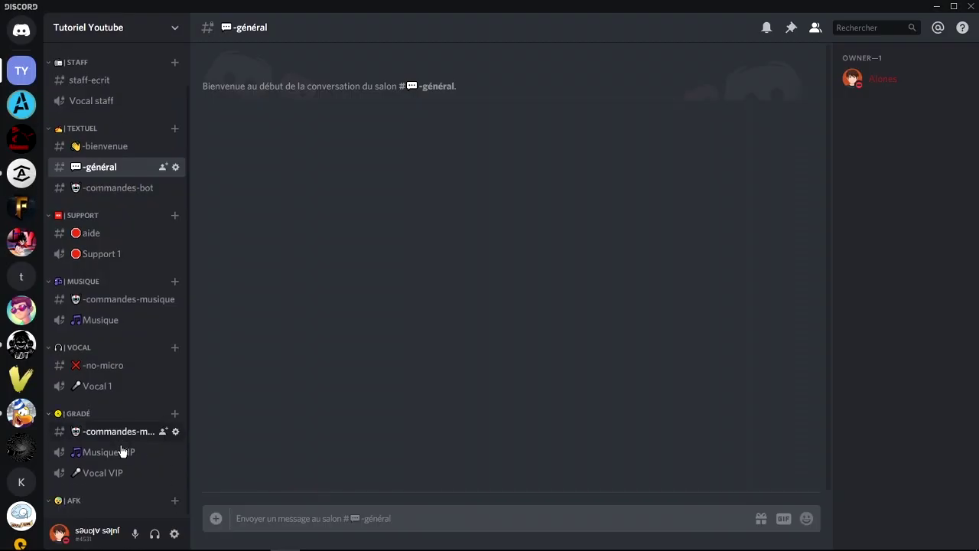
pyautogui.click(146, 508)
pyautogui.click(176, 502)
pyautogui.write('😴')
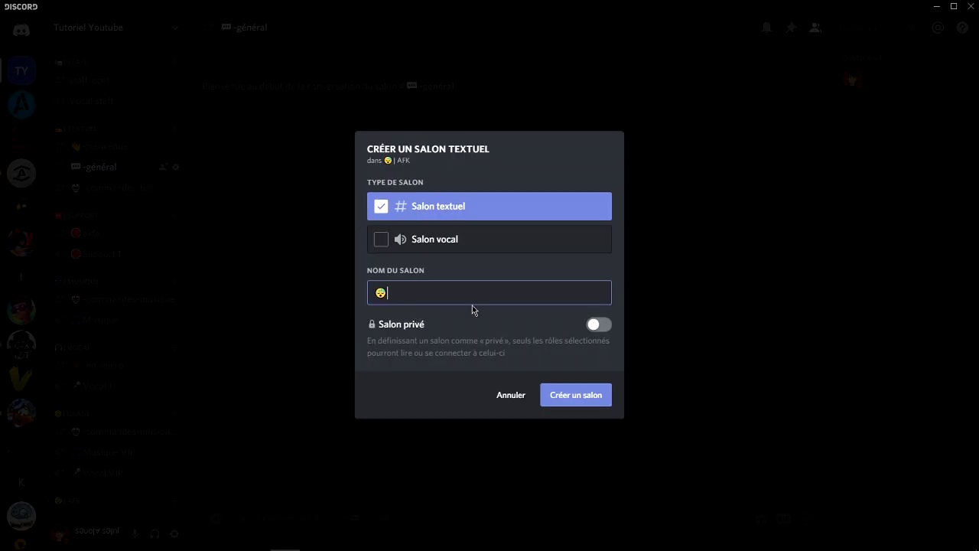
pyautogui.click(510, 243)
pyautogui.click(436, 296)
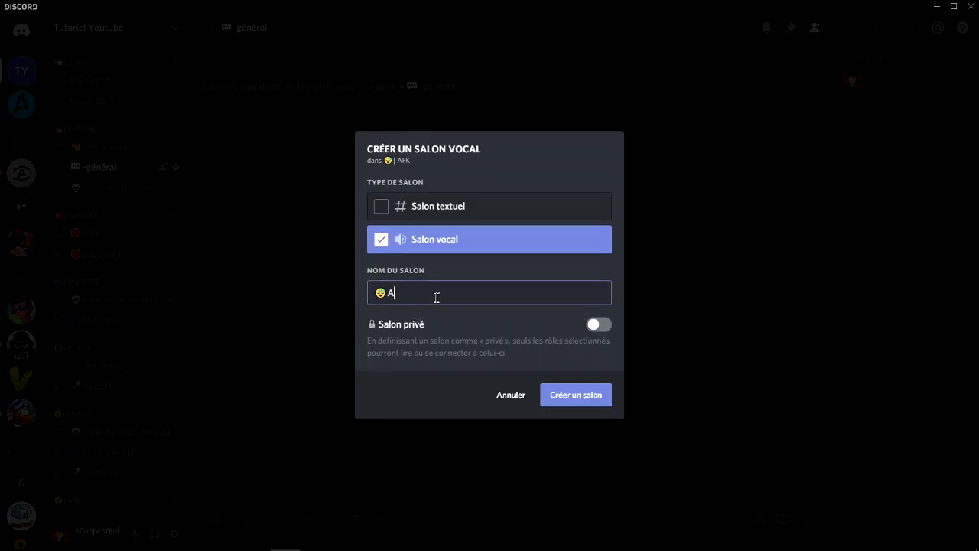
pyautogui.click(574, 397)
pyautogui.scroll(-1, 153, 497)
pyautogui.scroll(2, 149, 428)
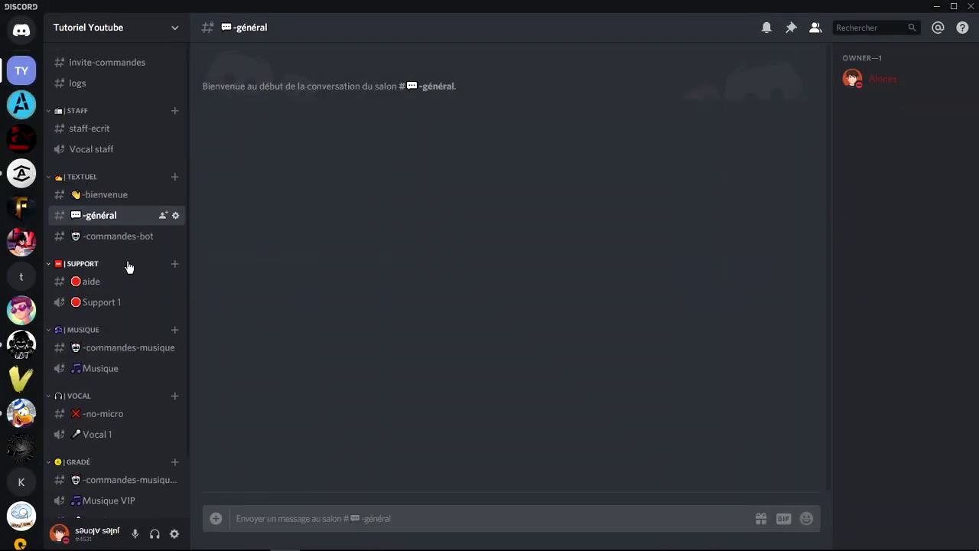
pyautogui.click(97, 29)
pyautogui.click(420, 273)
pyautogui.scroll(-2, 163, 152)
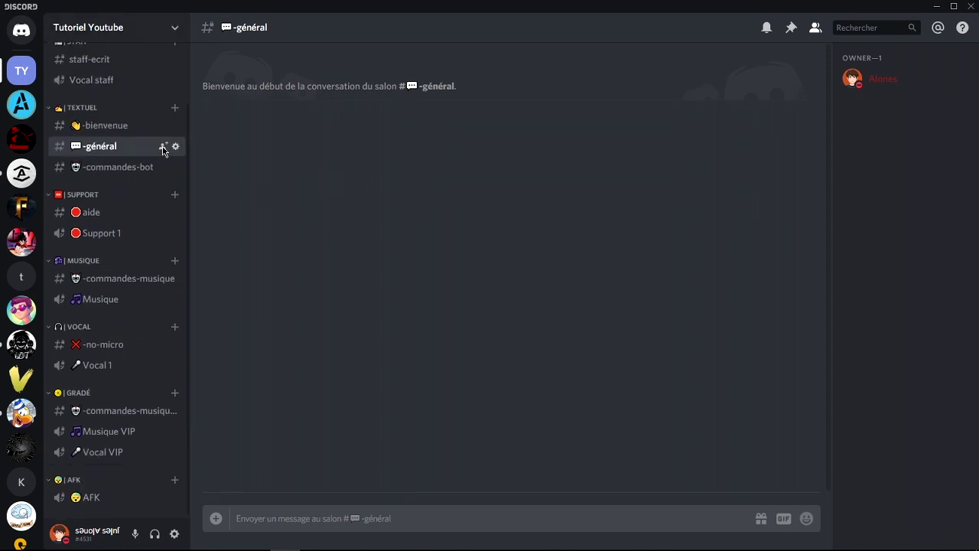
# Set the server's inactive channel to the AFK voice channel and save the change.
pyautogui.click(95, 29)
pyautogui.click(95, 108)
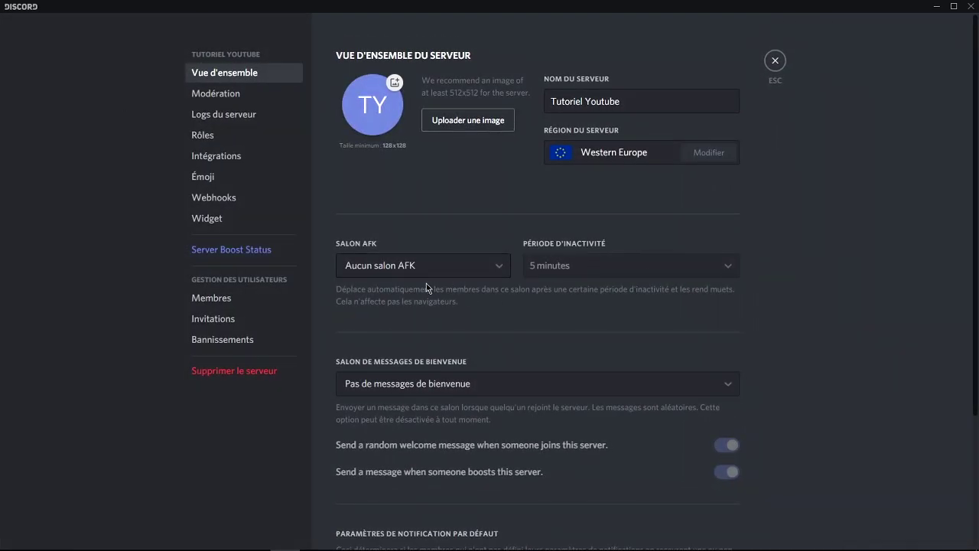
pyautogui.click(396, 271)
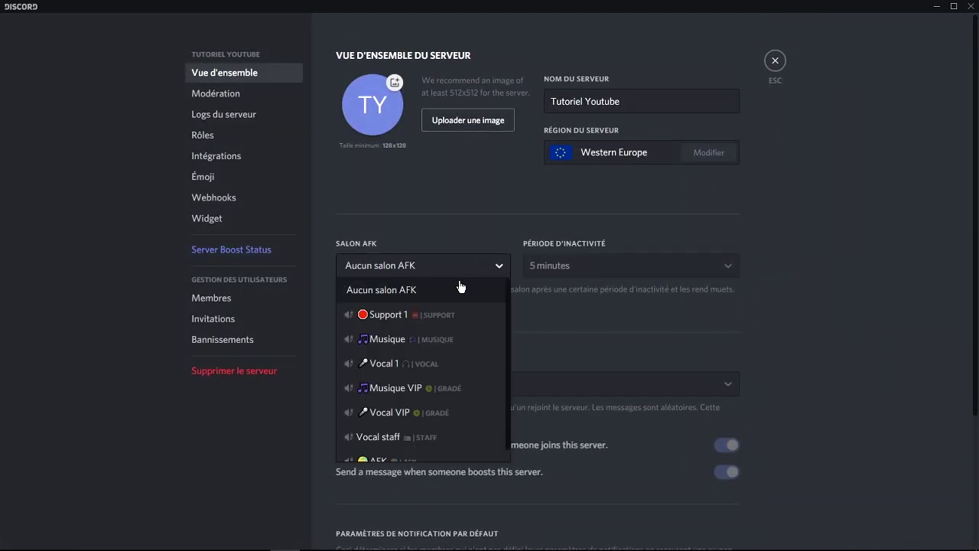
pyautogui.scroll(-2, 412, 367)
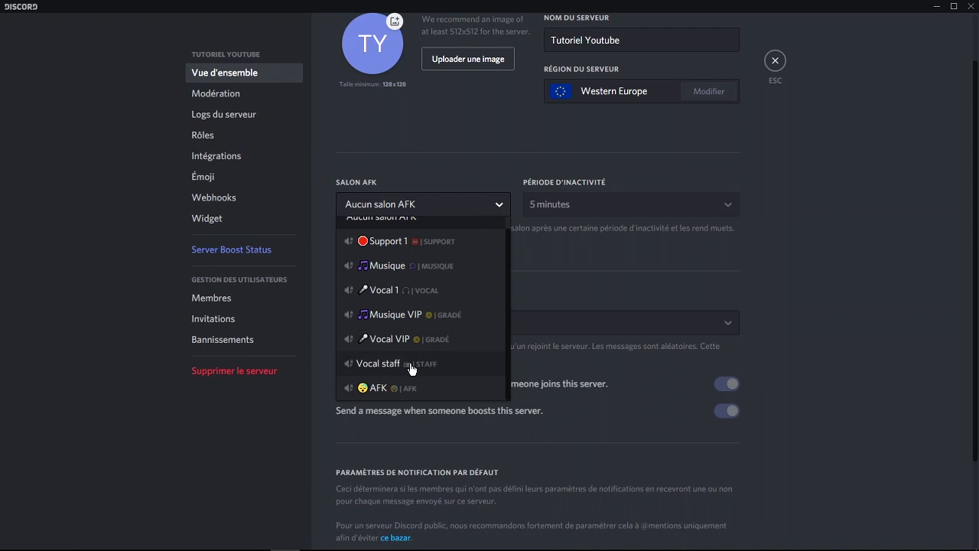
pyautogui.click(378, 389)
pyautogui.click(655, 522)
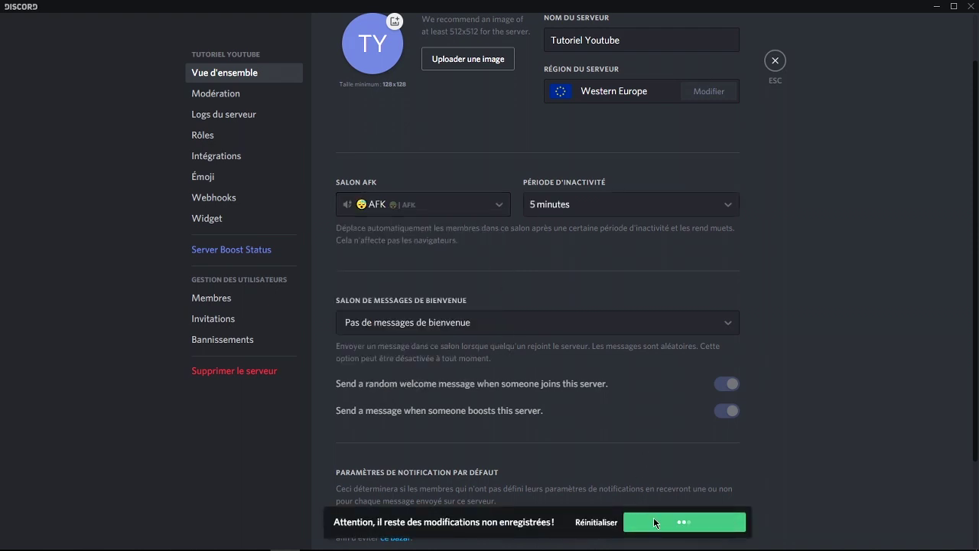
# Set the server's inactivity period to 15 minutes, save it and leave the server settings.
pyautogui.click(637, 208)
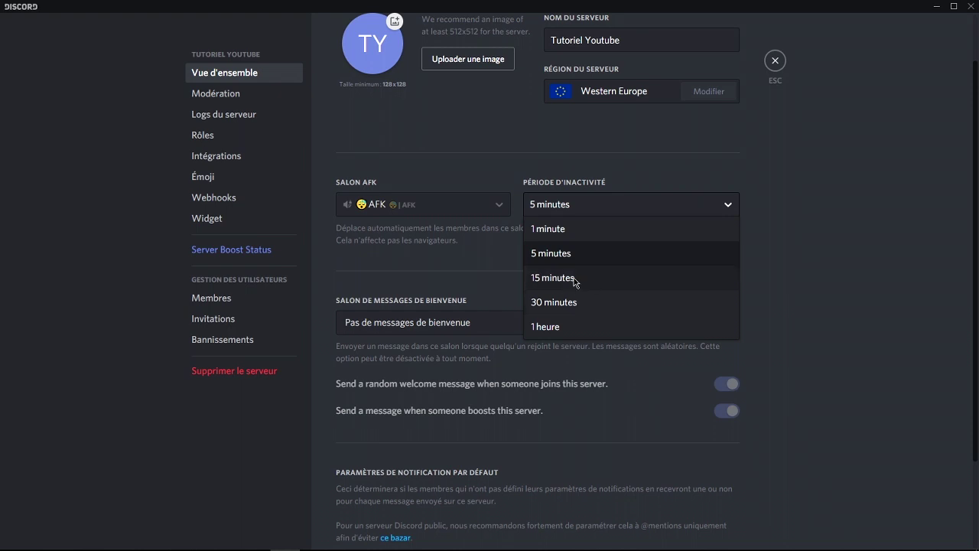
pyautogui.click(574, 278)
pyautogui.click(689, 529)
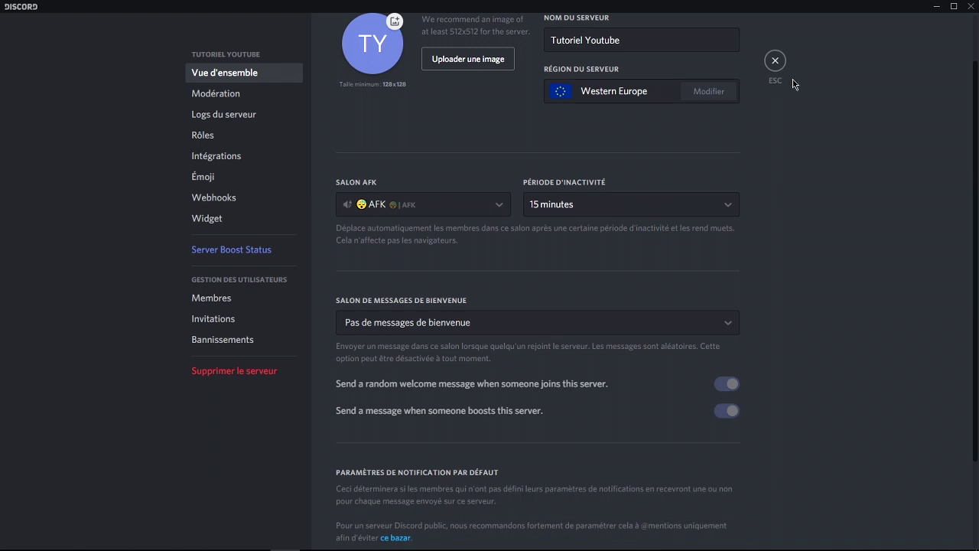
pyautogui.press('Escape')
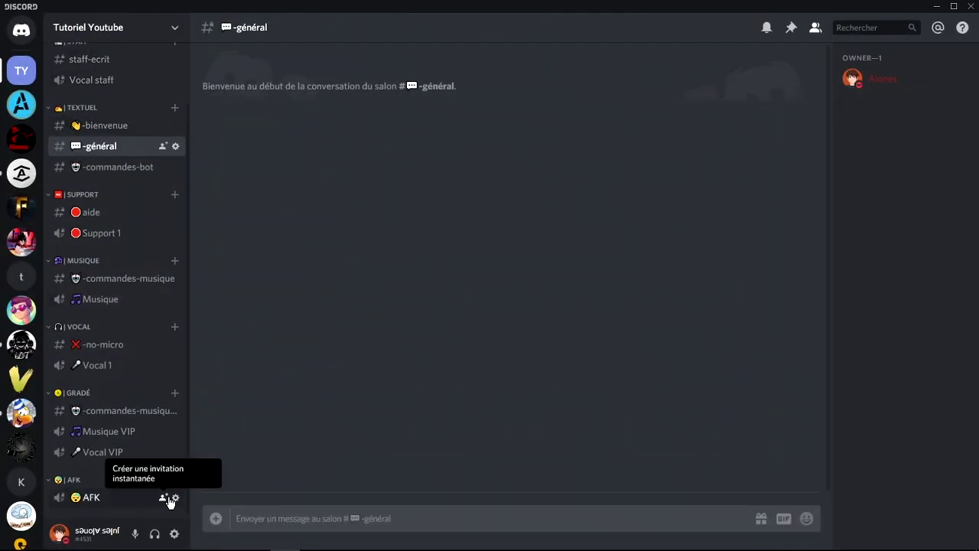
# In the AFK voice channel's permissions, deny Parler for the Membre role and save.
pyautogui.click(175, 497)
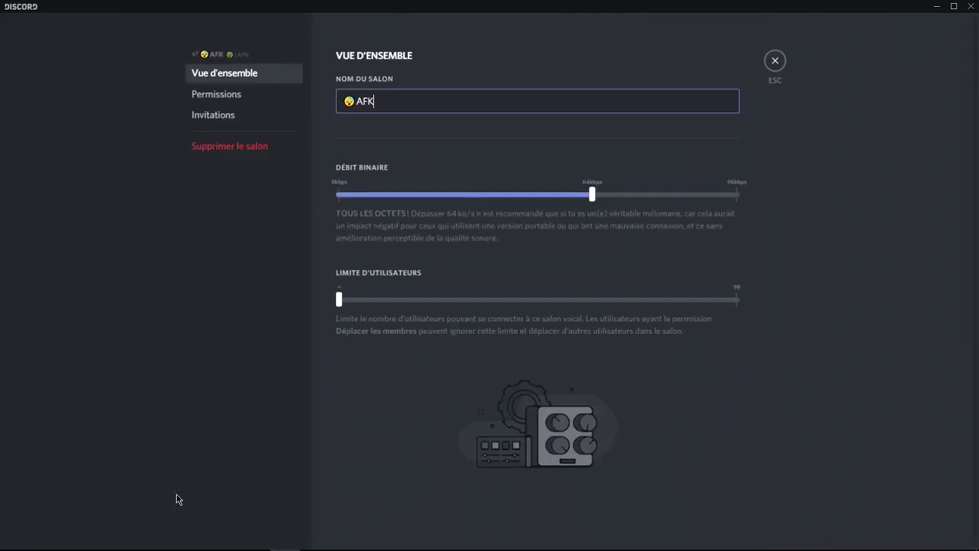
pyautogui.click(214, 94)
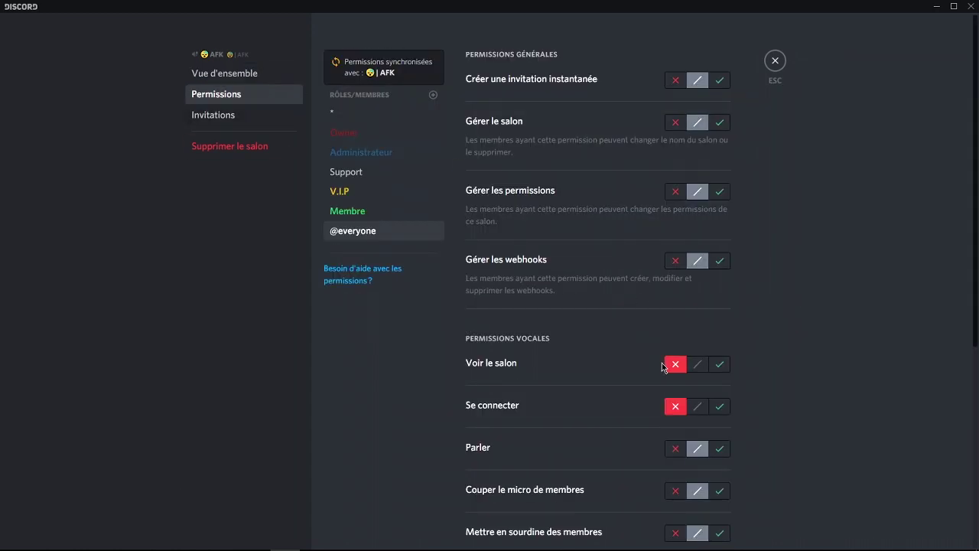
pyautogui.click(370, 217)
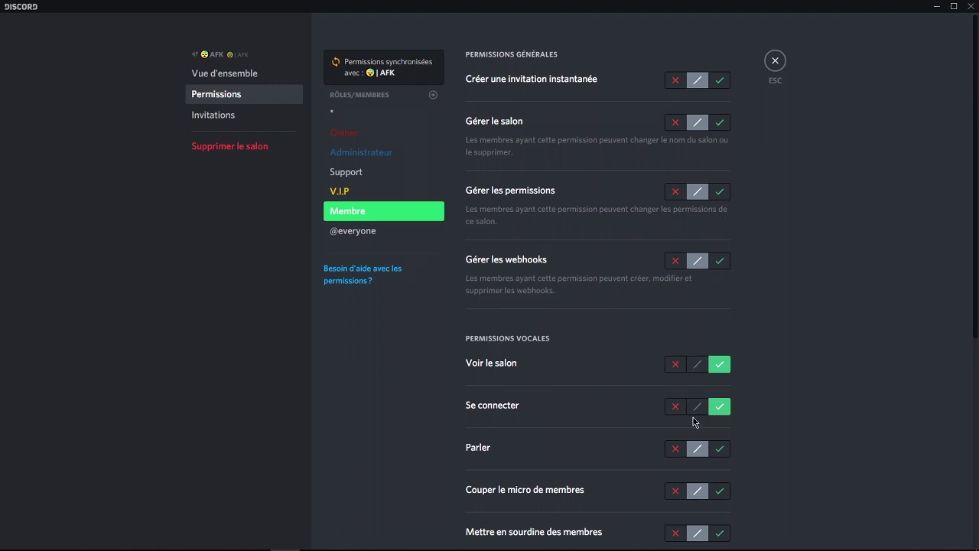
pyautogui.scroll(-2, 694, 421)
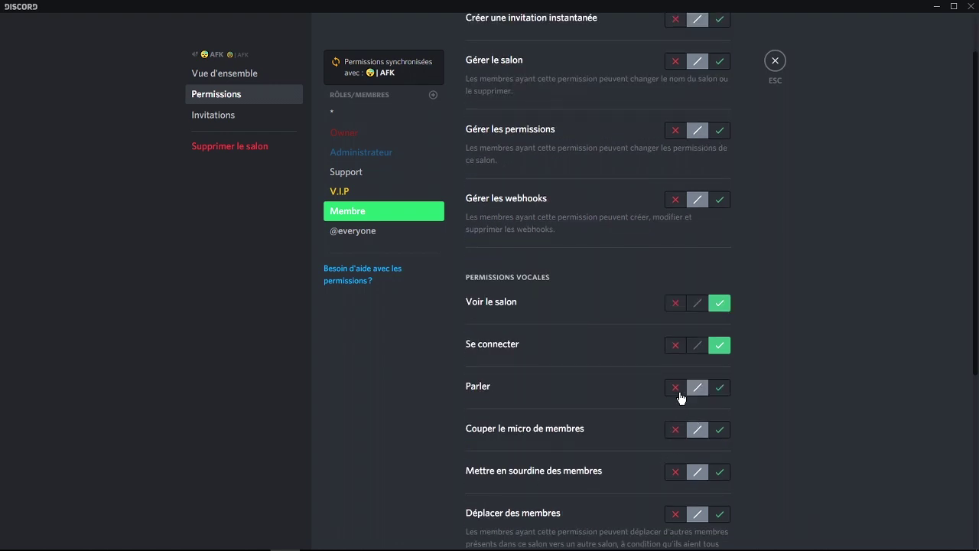
pyautogui.click(676, 389)
pyautogui.click(694, 523)
# Deny Parler in the AFK channel for the V.I.P and Support roles, saving each change.
pyautogui.click(352, 216)
pyautogui.click(675, 388)
pyautogui.click(662, 531)
pyautogui.click(352, 196)
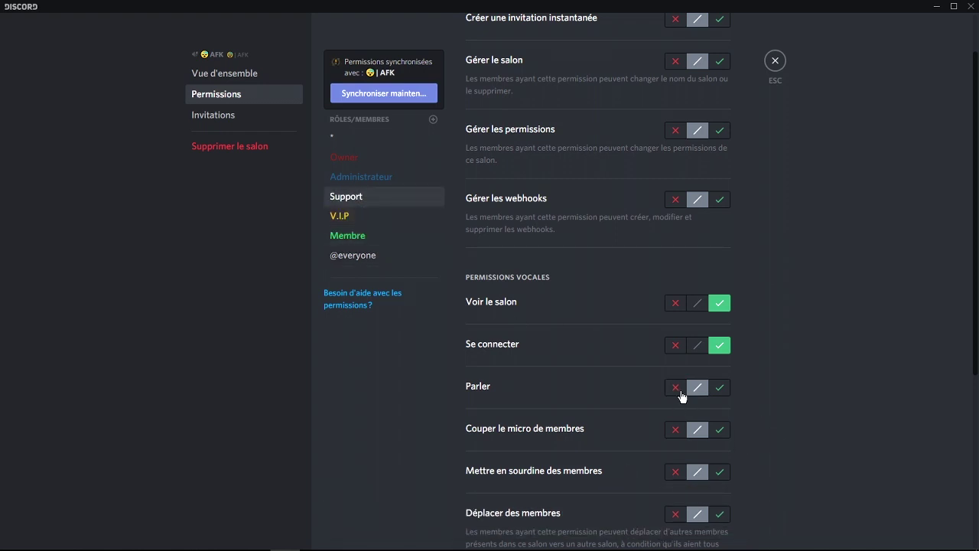
pyautogui.click(676, 389)
pyautogui.click(688, 524)
# Deny Parler in the AFK channel for the Administrateur and Owner roles, saving each change.
pyautogui.click(352, 177)
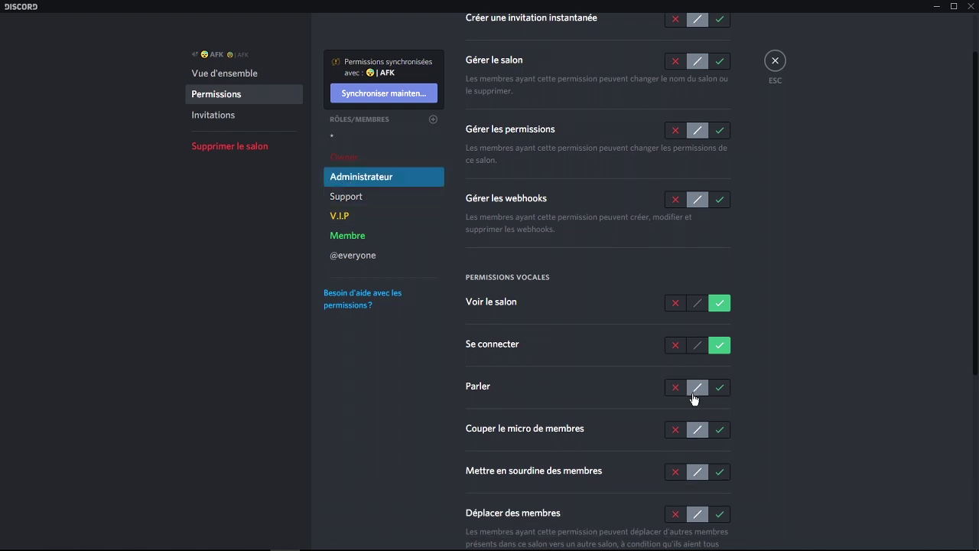
pyautogui.click(675, 387)
pyautogui.click(688, 523)
pyautogui.click(360, 157)
pyautogui.click(677, 387)
pyautogui.click(688, 523)
# Deny Parler in the AFK channel for the * role, save and leave the channel settings.
pyautogui.click(359, 136)
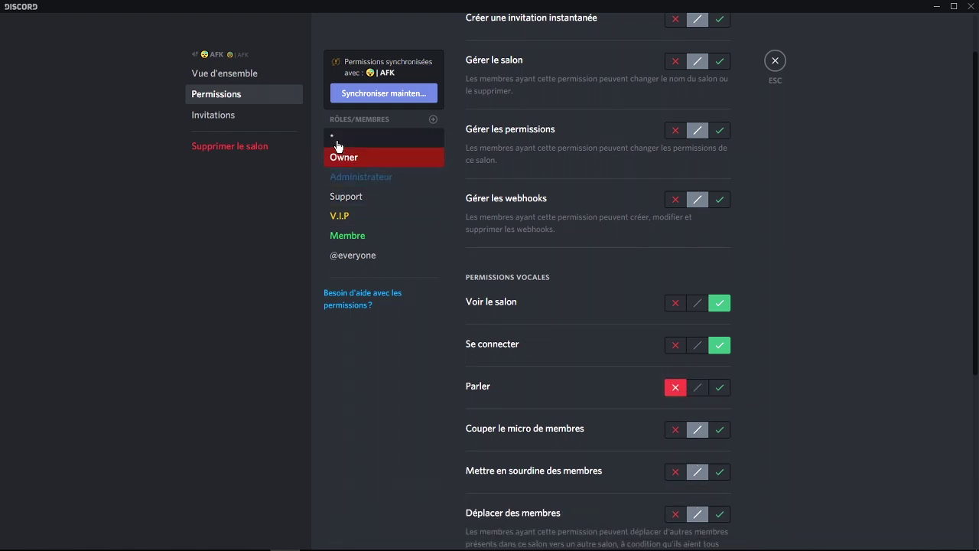
pyautogui.click(682, 390)
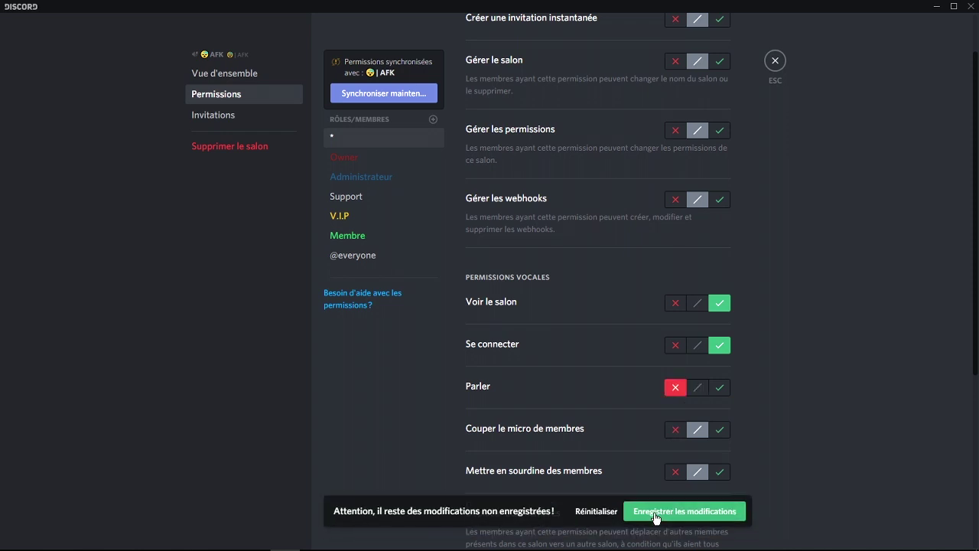
pyautogui.click(658, 522)
pyautogui.scroll(-4, 683, 293)
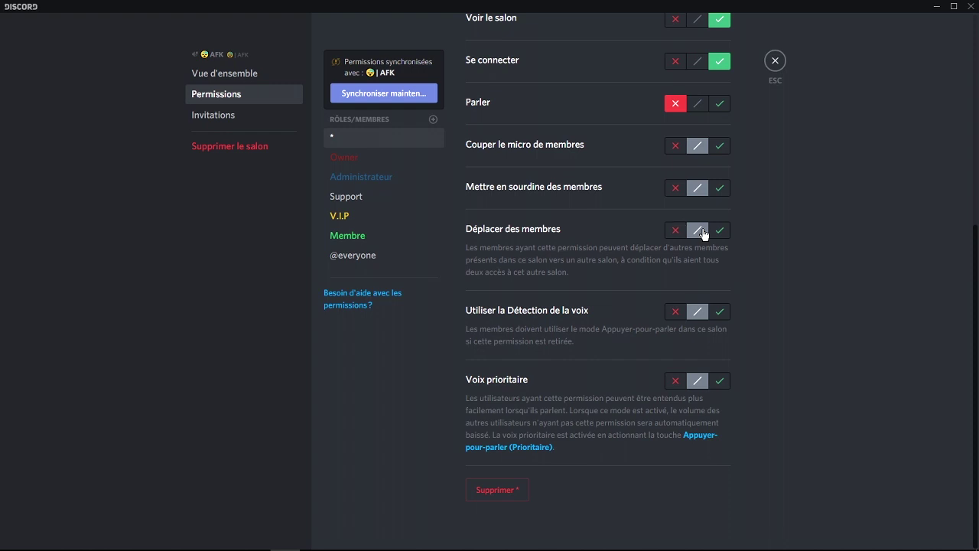
pyautogui.scroll(5, 693, 130)
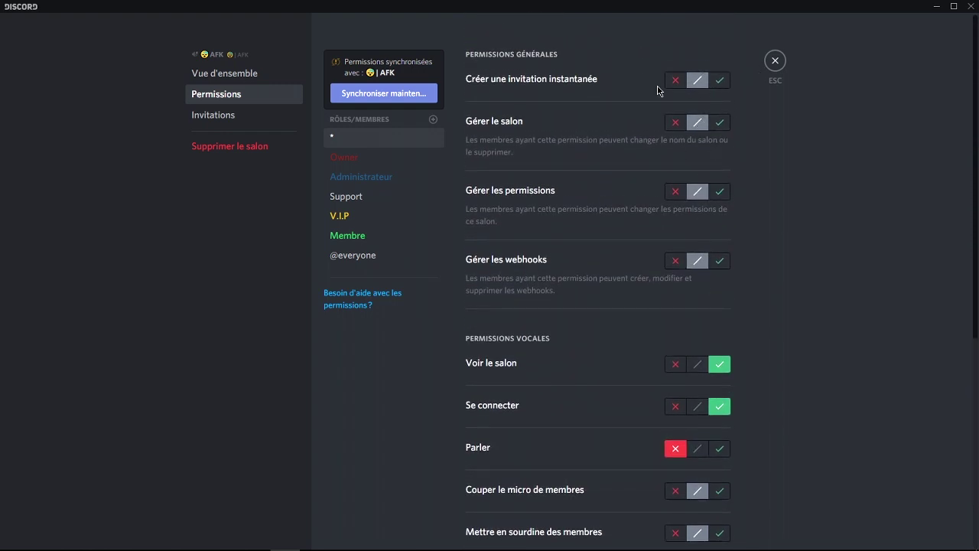
pyautogui.press('Escape')
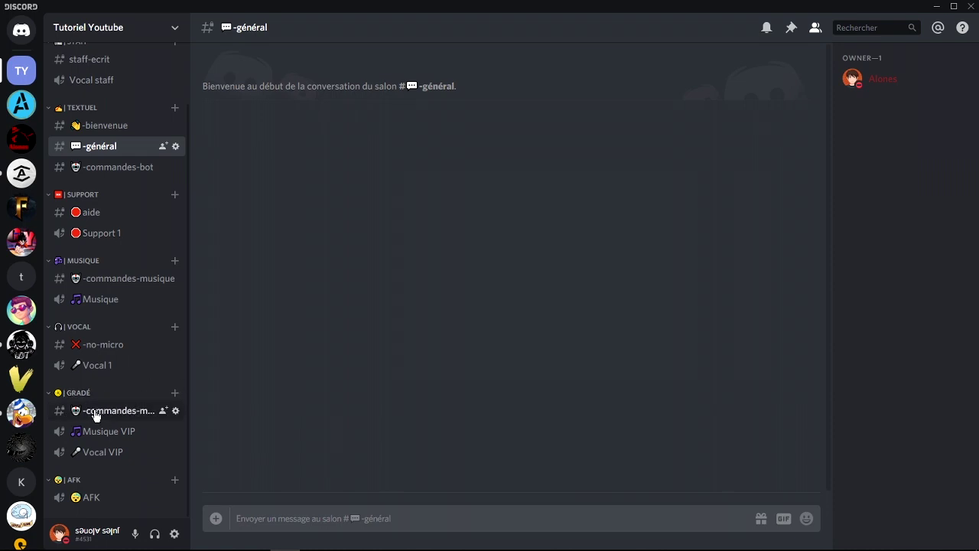
# Deny Lire les messages and Envoyer des messages for the Membre role in the commandes-musique-vip channel, save and leave its settings.
pyautogui.click(174, 413)
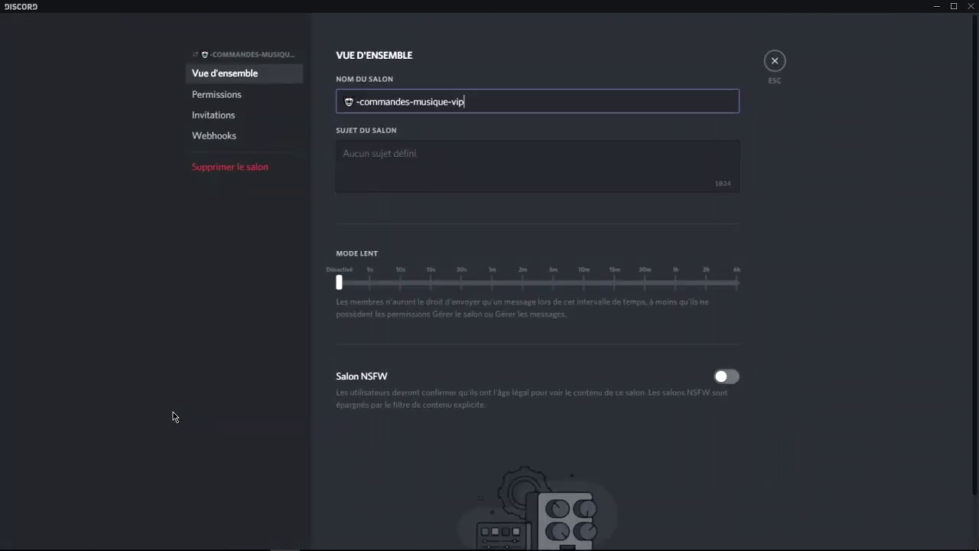
pyautogui.click(251, 103)
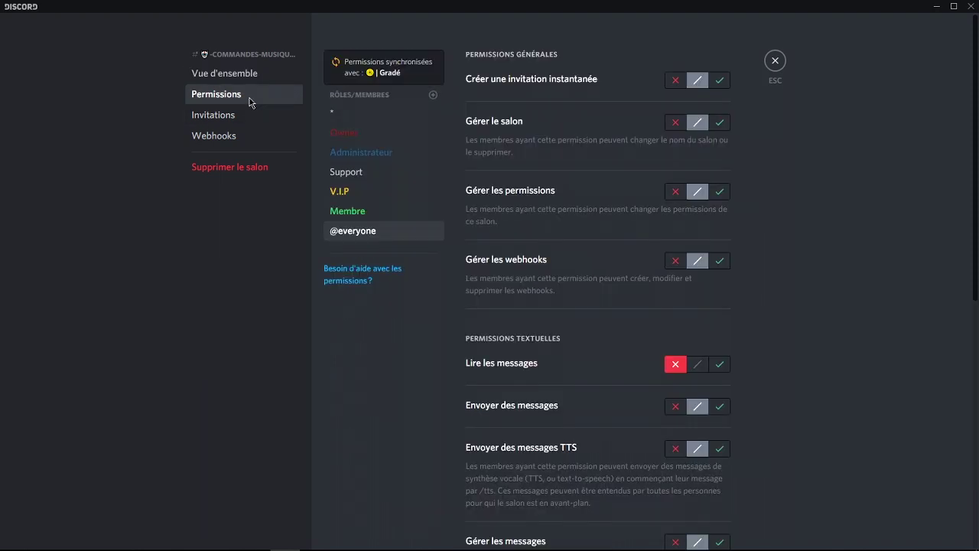
pyautogui.click(350, 217)
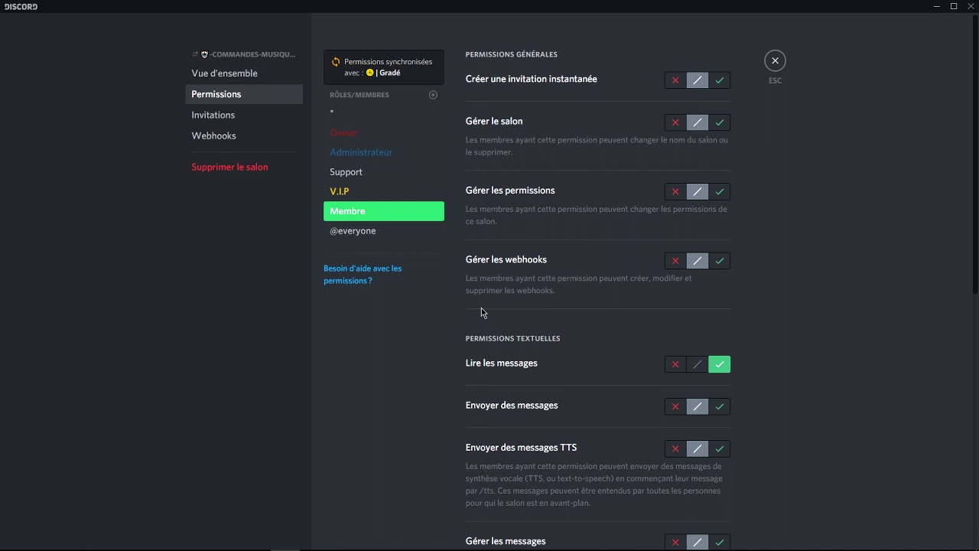
pyautogui.click(379, 192)
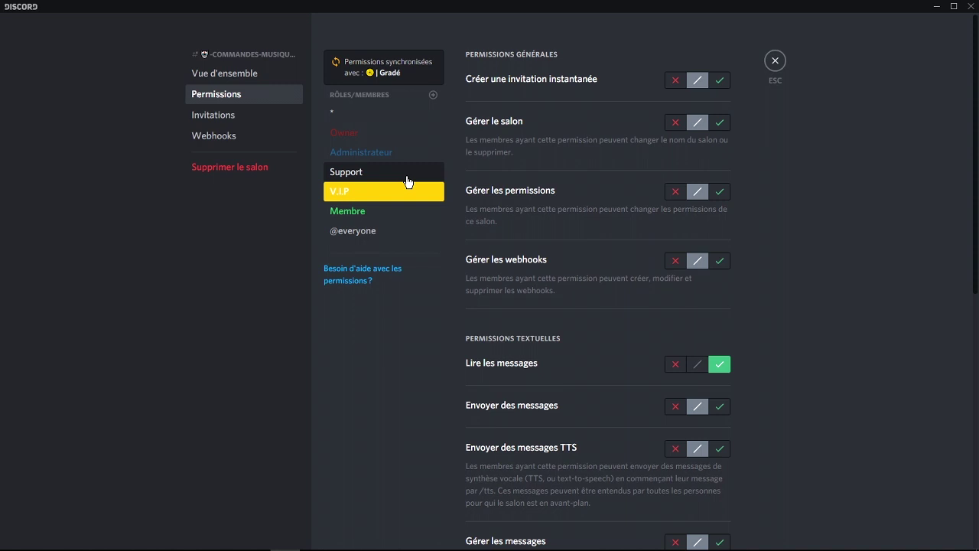
pyautogui.click(388, 214)
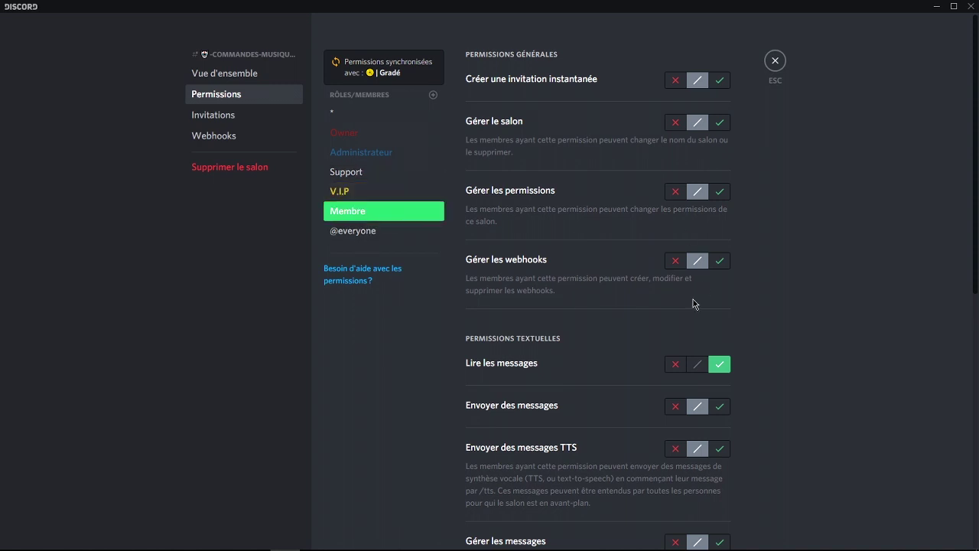
pyautogui.click(674, 366)
pyautogui.click(675, 406)
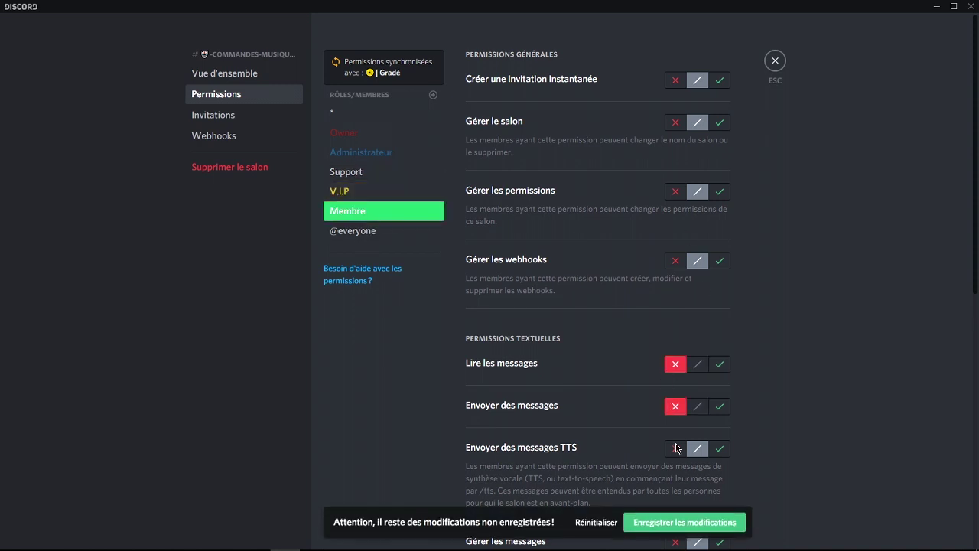
pyautogui.scroll(-5, 665, 468)
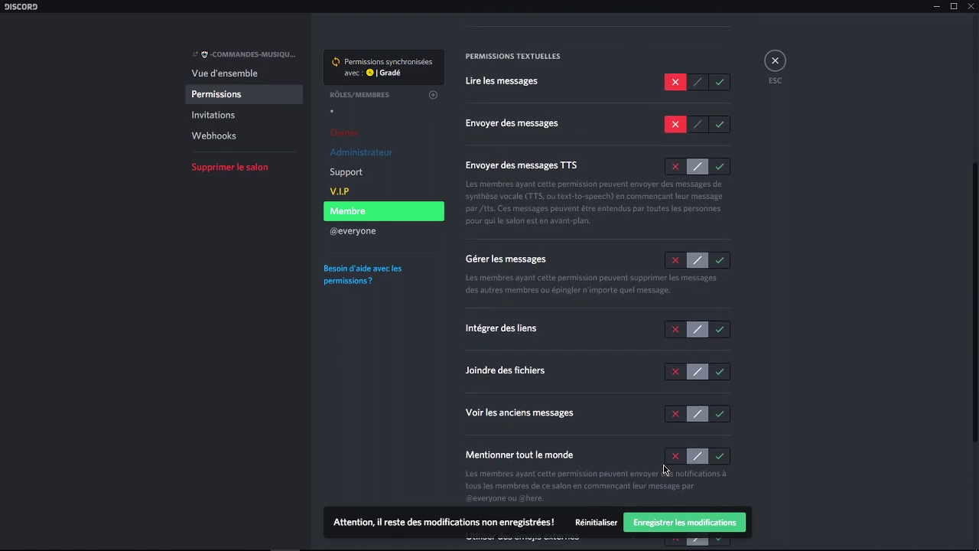
pyautogui.scroll(-2, 659, 466)
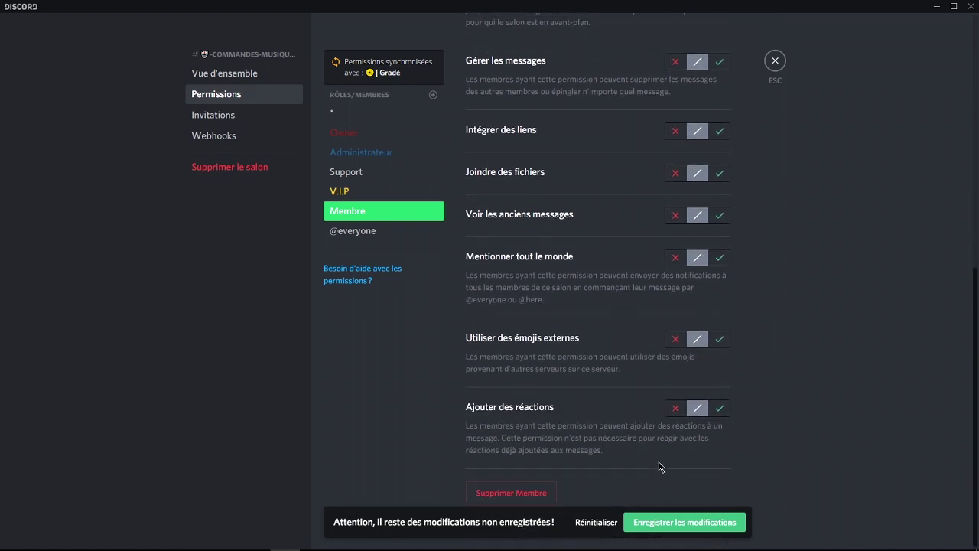
pyautogui.click(677, 522)
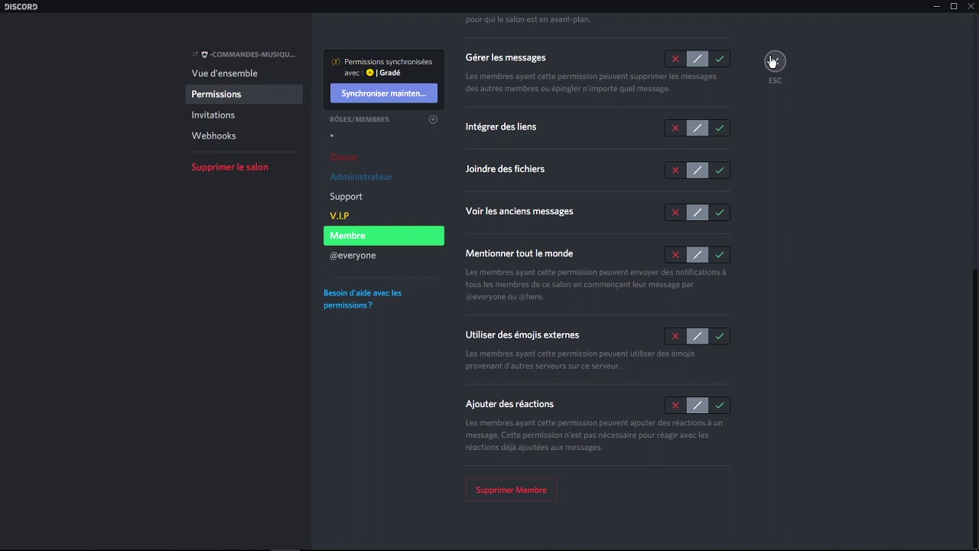
pyautogui.press('Escape')
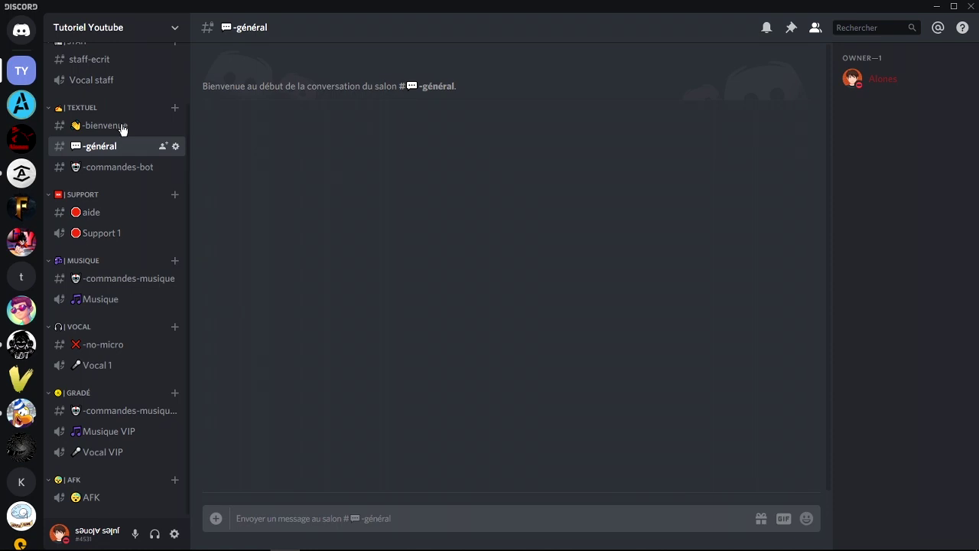
# Open the Gradé category's permissions and deny Envoyer des messages for the Membre role.
pyautogui.rightClick(82, 400)
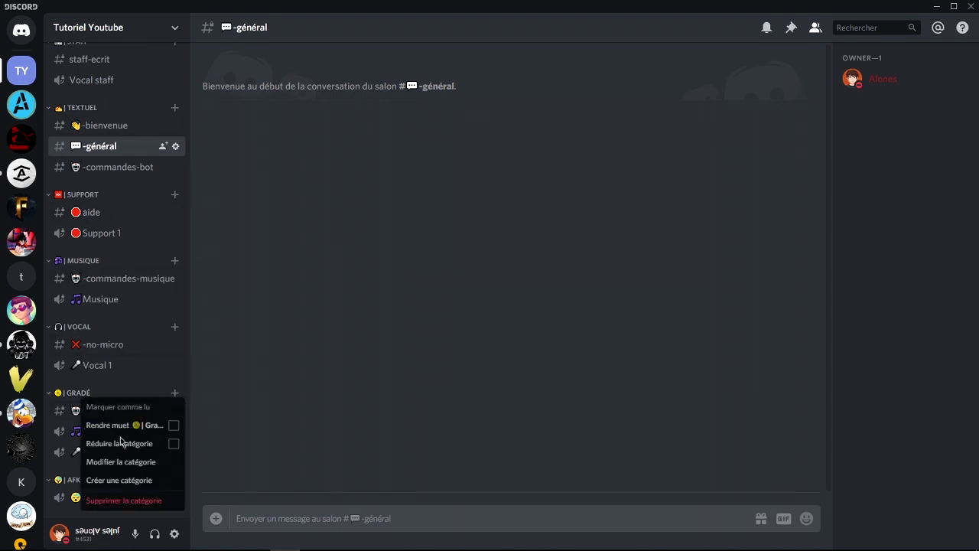
pyautogui.click(121, 461)
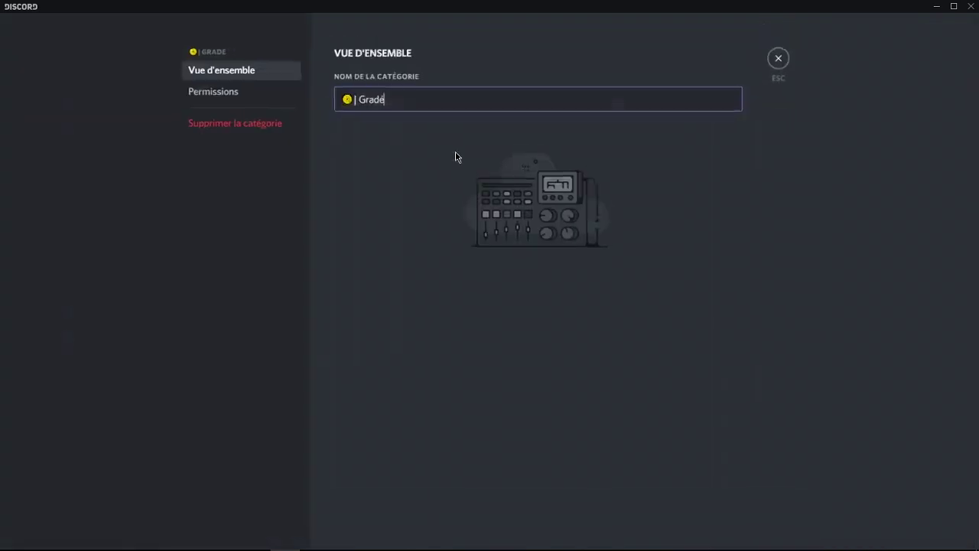
pyautogui.click(244, 95)
pyautogui.click(371, 180)
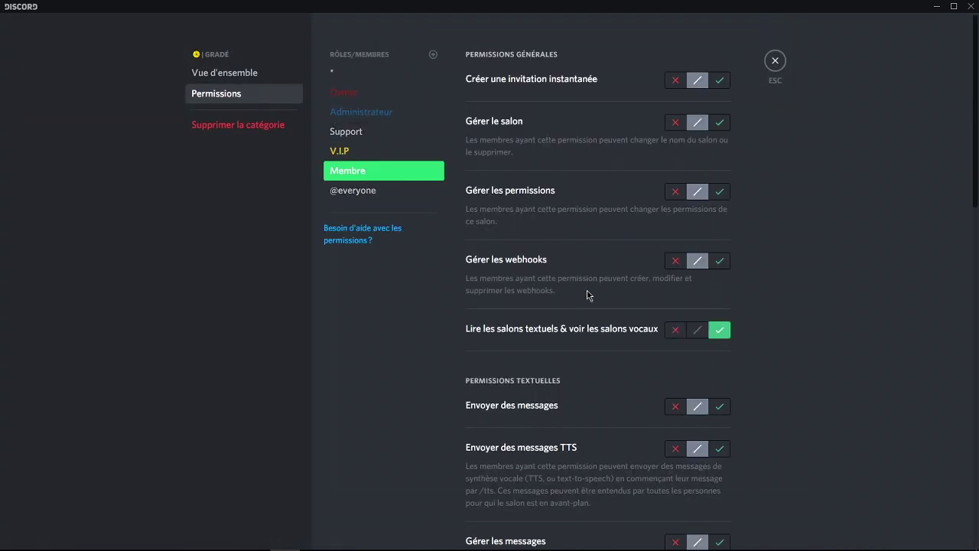
pyautogui.click(672, 406)
# Deny Se connecter and Parler for the Membre role in the Gradé category and save the changes.
pyautogui.scroll(-3, 695, 466)
pyautogui.scroll(-5, 695, 462)
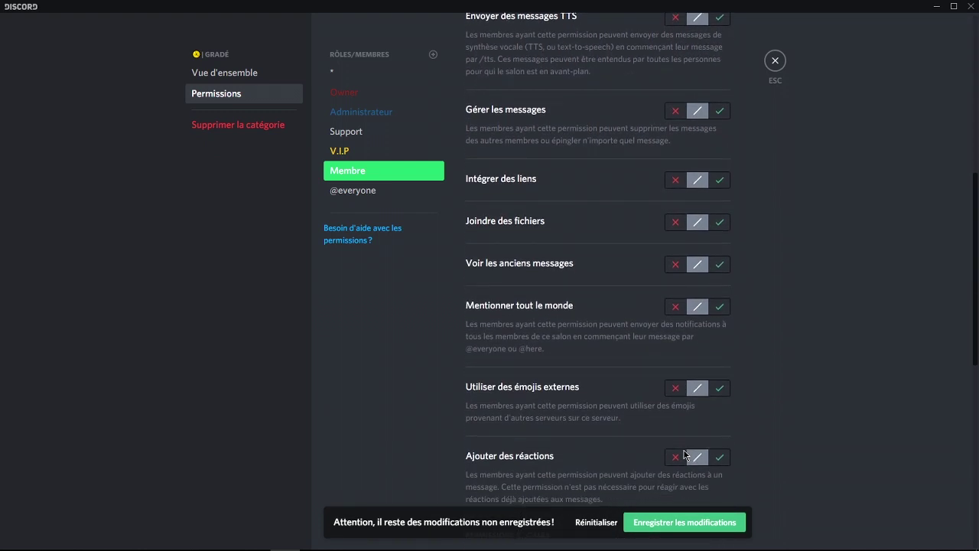
pyautogui.scroll(-3, 683, 455)
pyautogui.click(680, 385)
pyautogui.click(681, 426)
pyautogui.scroll(-1, 678, 444)
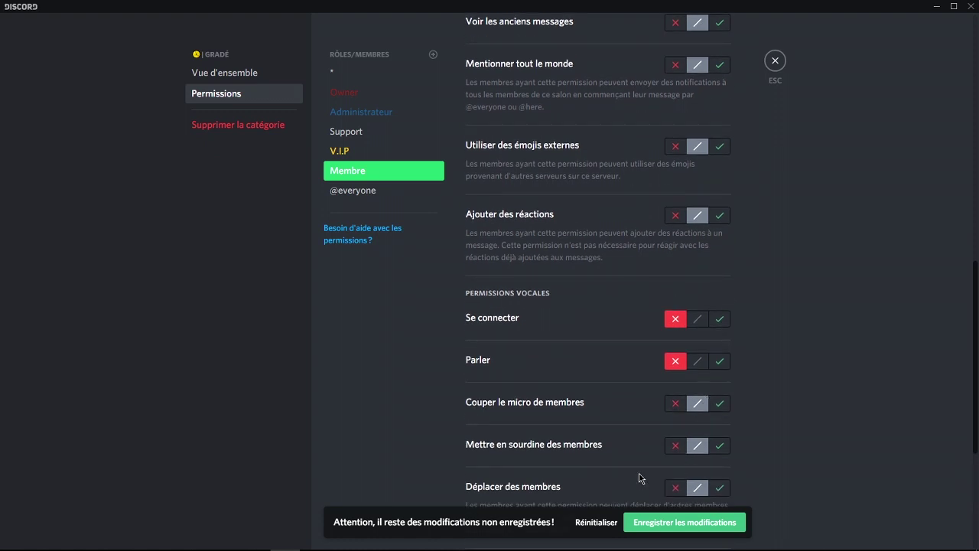
pyautogui.scroll(-3, 657, 489)
pyautogui.click(697, 525)
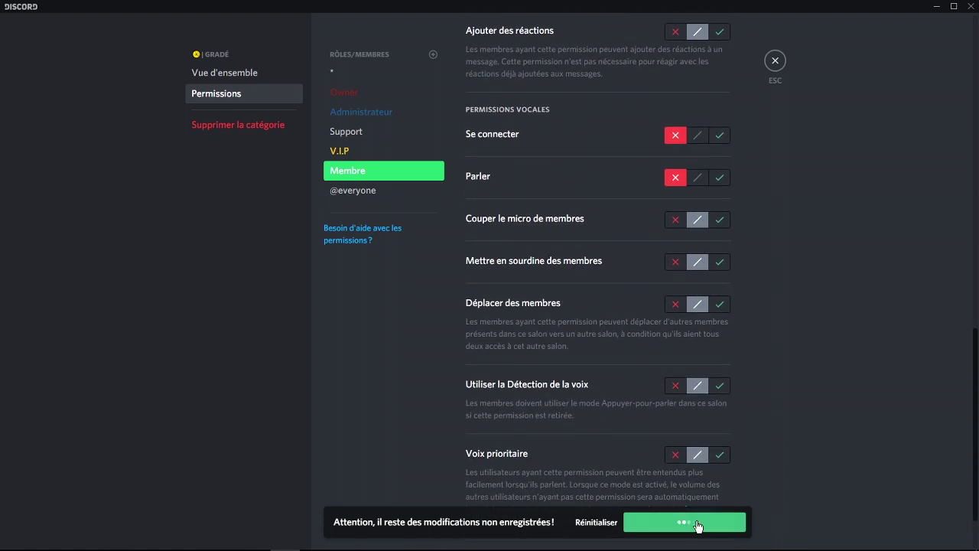
# Allow Parler and Envoyer des messages for the V.I.P role in the Gradé category and save.
pyautogui.click(435, 153)
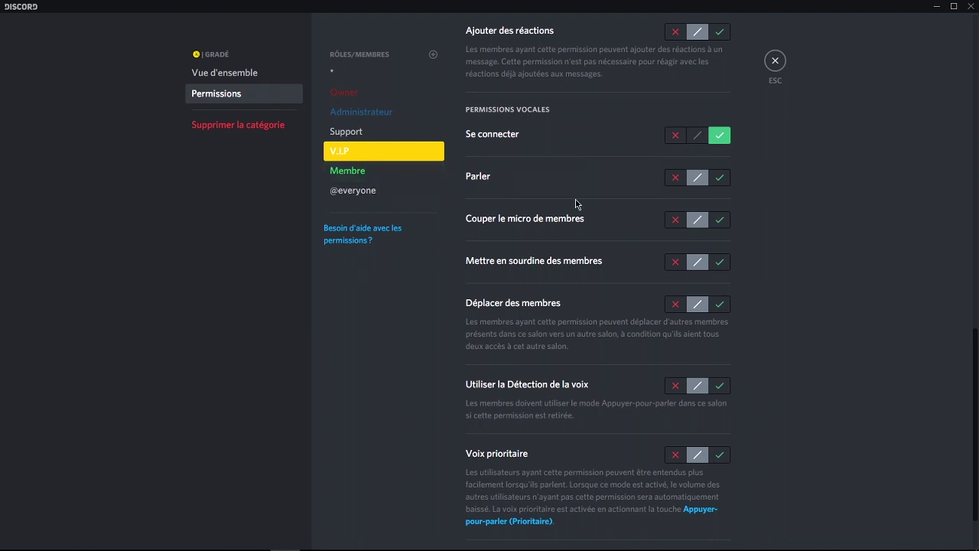
pyautogui.click(719, 178)
pyautogui.scroll(5, 707, 229)
pyautogui.scroll(6, 707, 242)
pyautogui.click(719, 223)
pyautogui.click(636, 523)
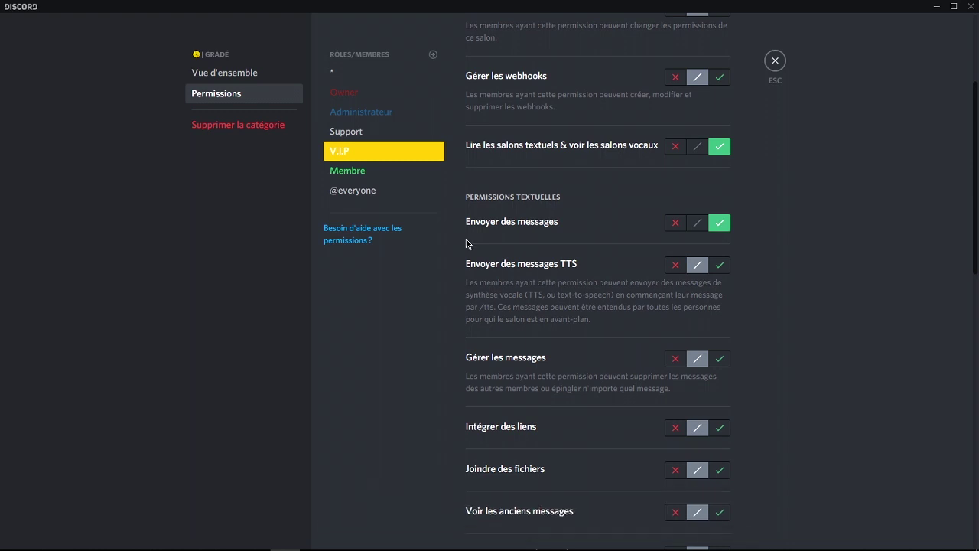
# Allow Envoyer des messages and Parler for the Support role in the Gradé category and save.
pyautogui.click(360, 132)
pyautogui.click(720, 222)
pyautogui.scroll(-5, 712, 241)
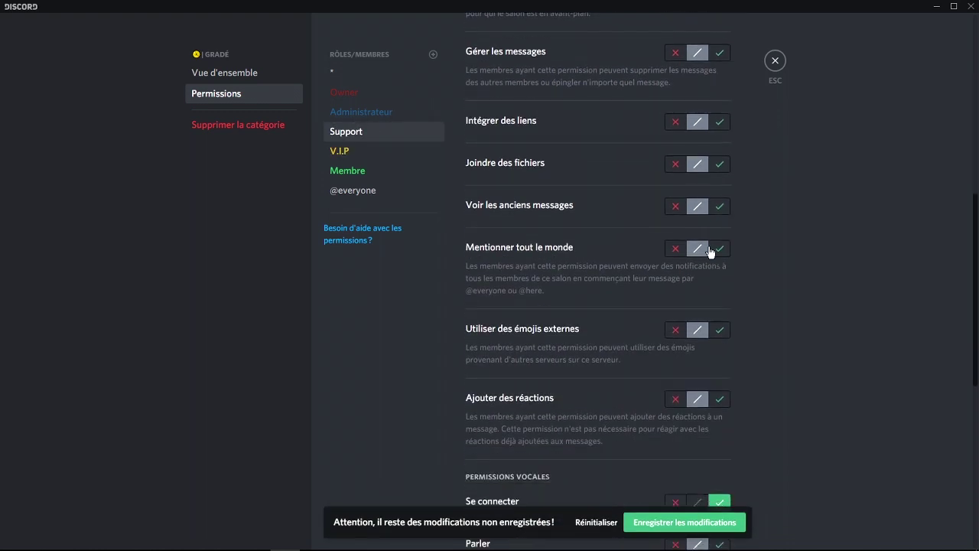
pyautogui.scroll(-1, 709, 370)
pyautogui.click(719, 420)
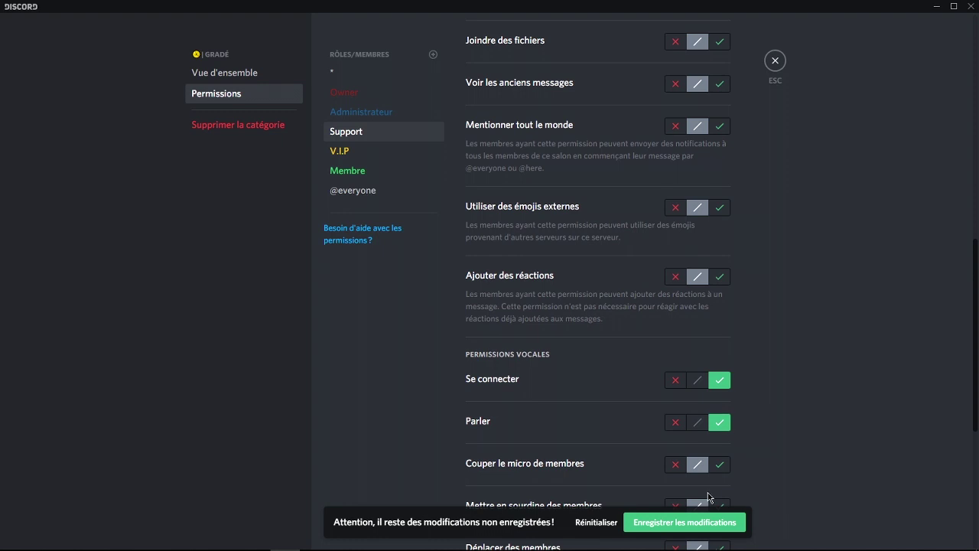
pyautogui.scroll(3, 667, 461)
pyautogui.scroll(2, 667, 460)
pyautogui.scroll(-5, 656, 426)
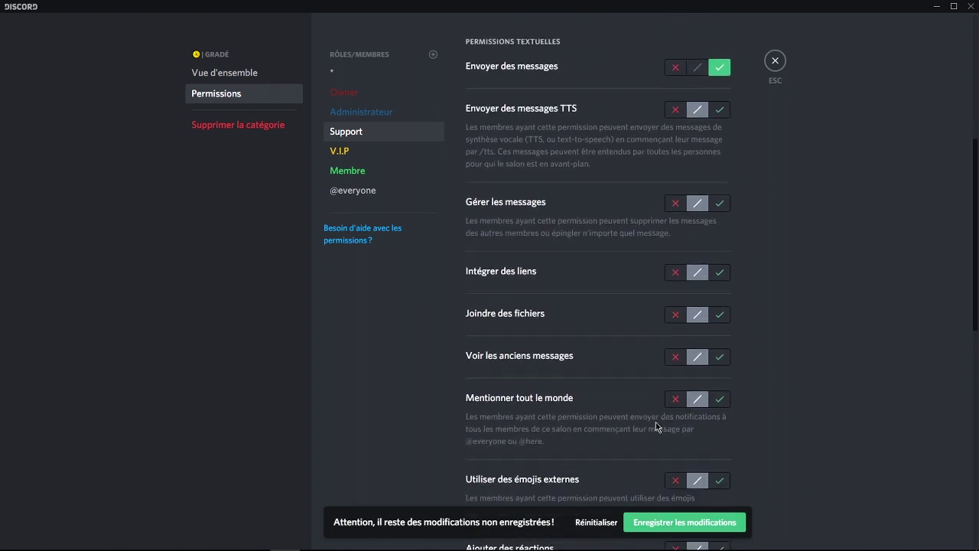
pyautogui.click(668, 526)
# Allow Parler and Envoyer des messages for the Administrateur role in the Gradé category and save.
pyautogui.click(362, 113)
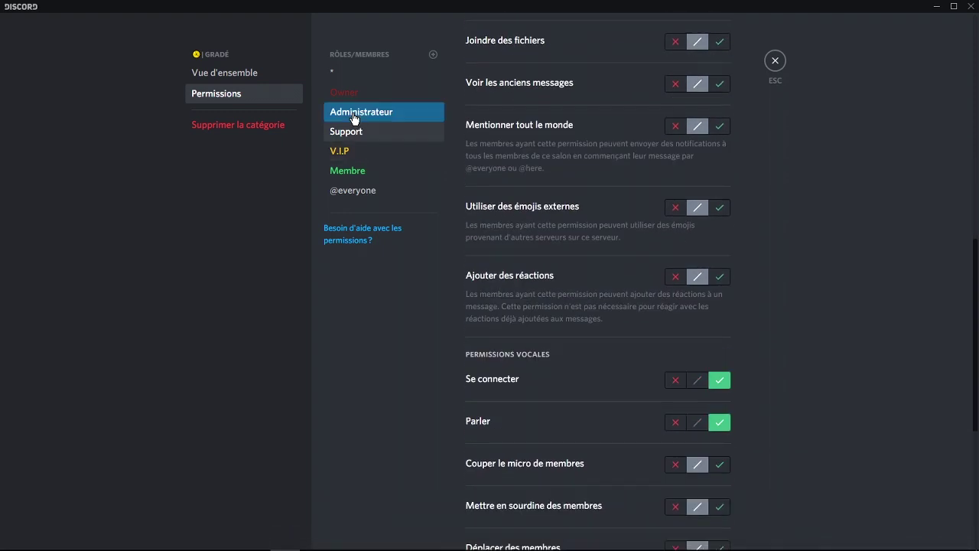
pyautogui.click(720, 422)
pyautogui.scroll(1, 721, 413)
pyautogui.scroll(4, 720, 411)
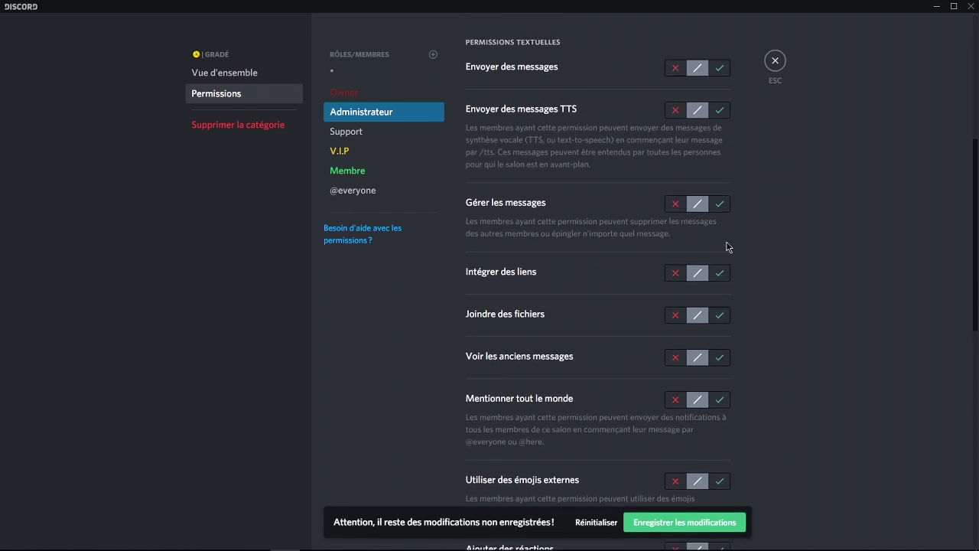
pyautogui.click(721, 101)
pyautogui.click(684, 522)
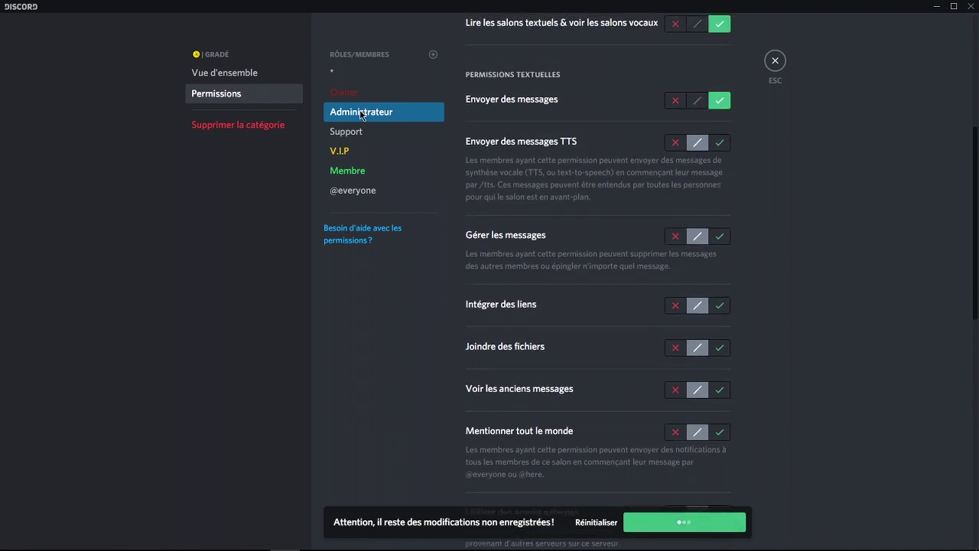
# Allow Envoyer des messages and Parler for the Owner role in the Gradé category, save and leave its settings.
pyautogui.click(348, 92)
pyautogui.click(720, 101)
pyautogui.scroll(-5, 733, 306)
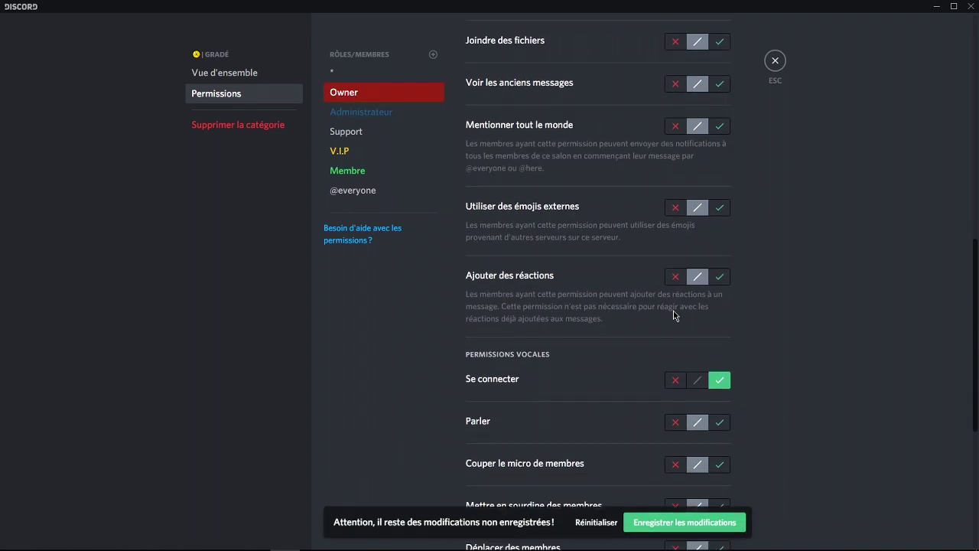
pyautogui.click(721, 361)
pyautogui.click(684, 523)
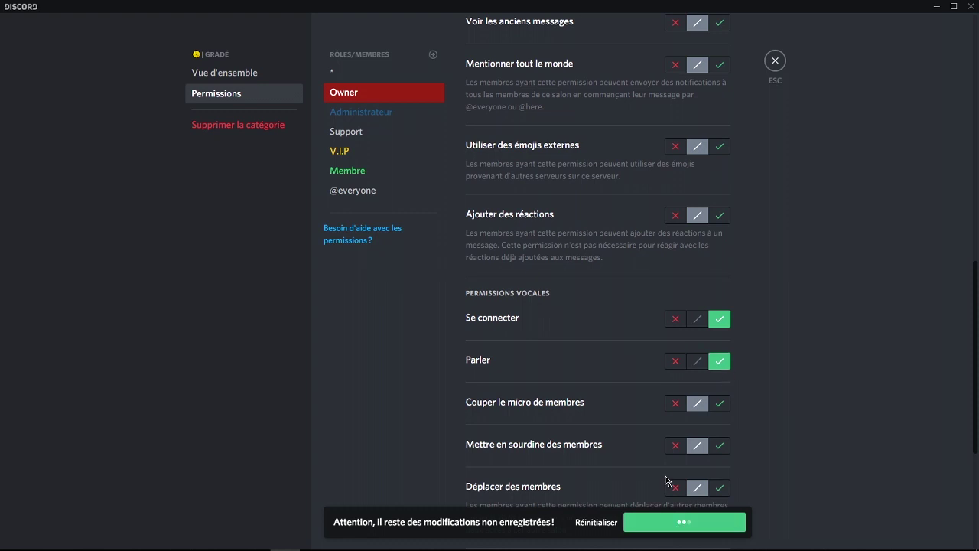
pyautogui.click(777, 64)
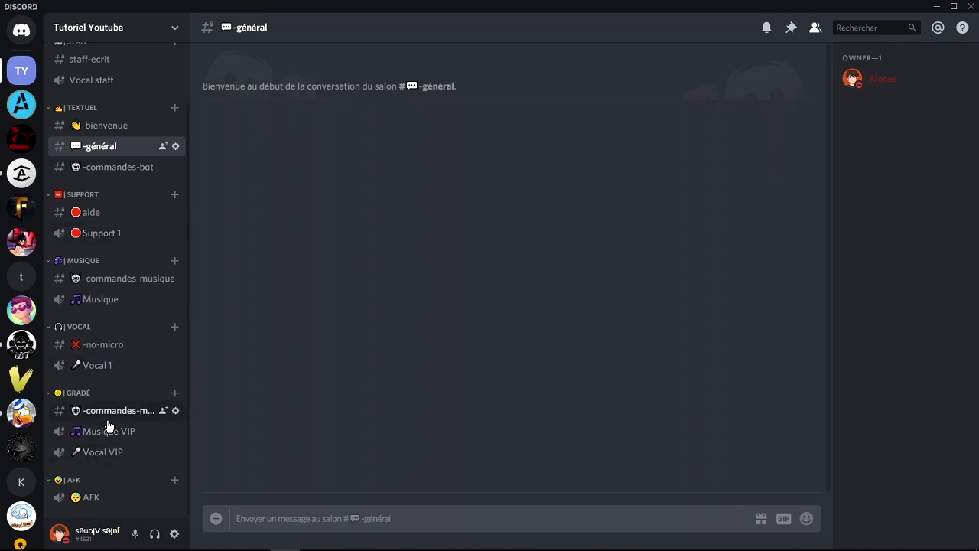
# In the Vocal category's permissions, allow Envoyer des messages and Parler for the Membre role and save.
pyautogui.rightClick(94, 330)
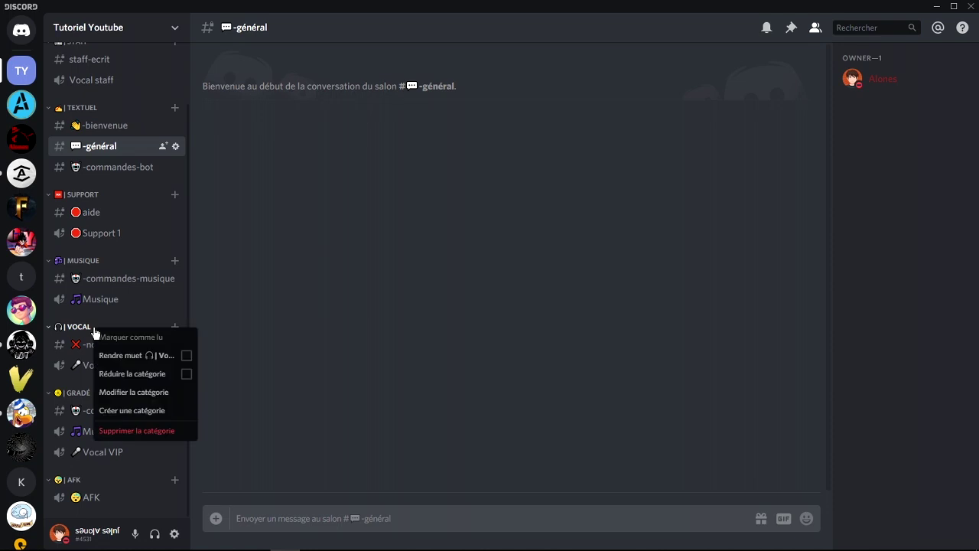
pyautogui.click(137, 392)
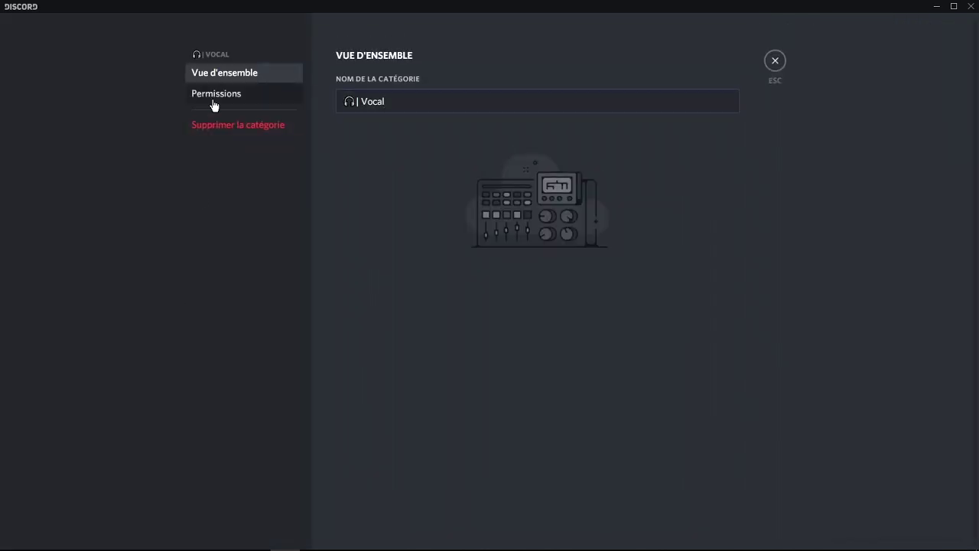
pyautogui.click(212, 101)
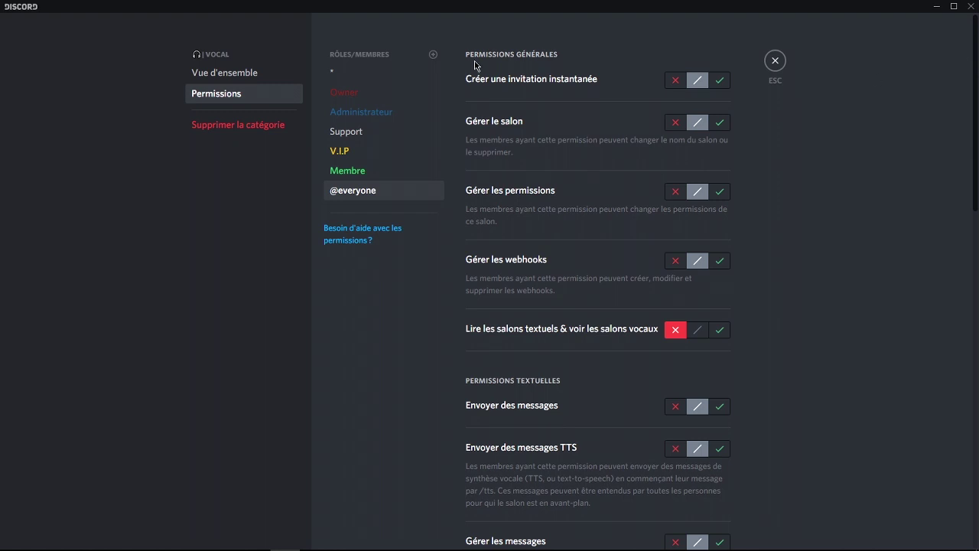
pyautogui.click(430, 173)
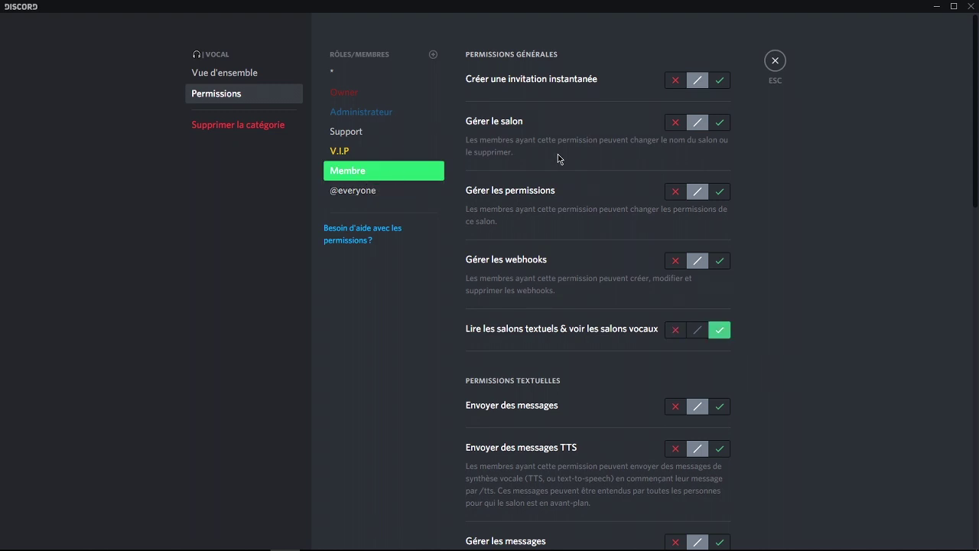
pyautogui.scroll(-1, 712, 335)
pyautogui.click(719, 346)
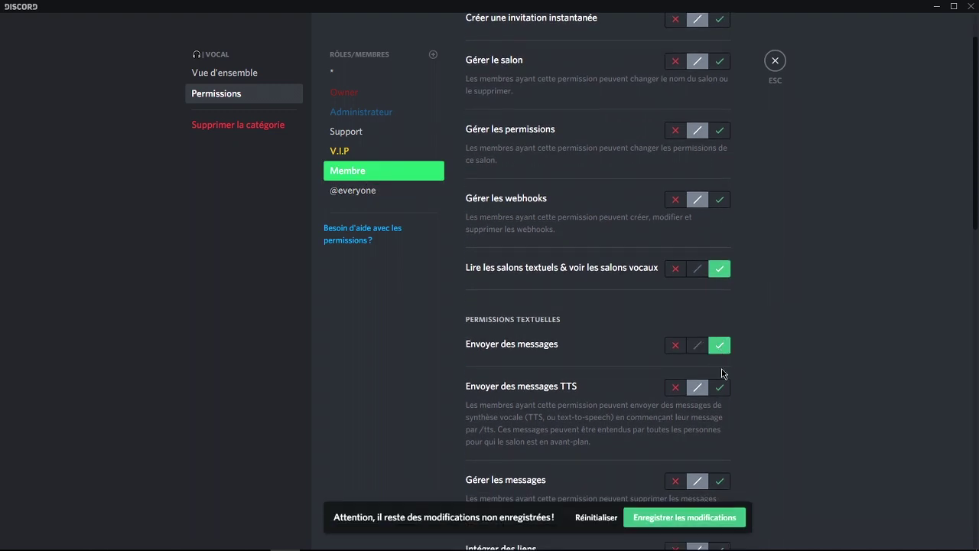
pyautogui.scroll(-3, 710, 367)
pyautogui.scroll(-3, 710, 344)
pyautogui.scroll(-3, 709, 352)
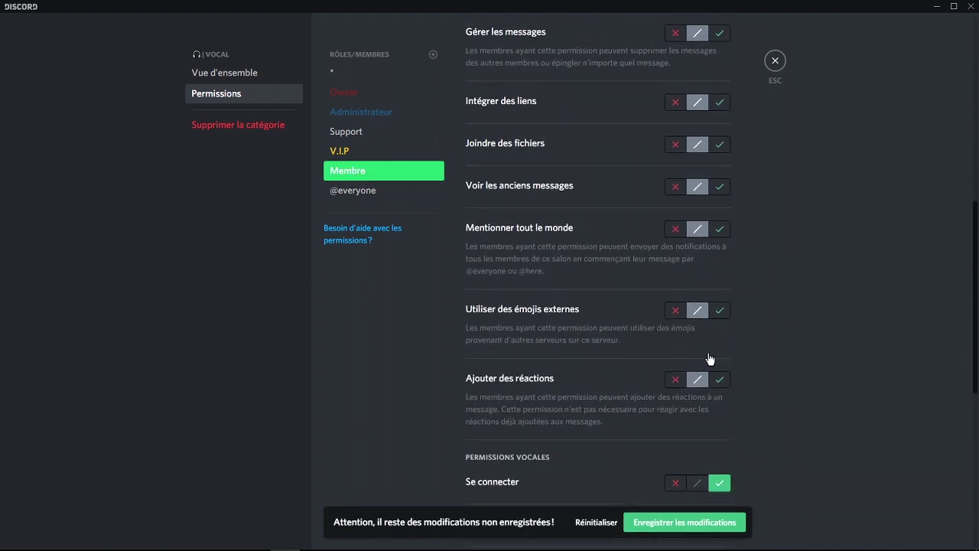
pyautogui.click(683, 523)
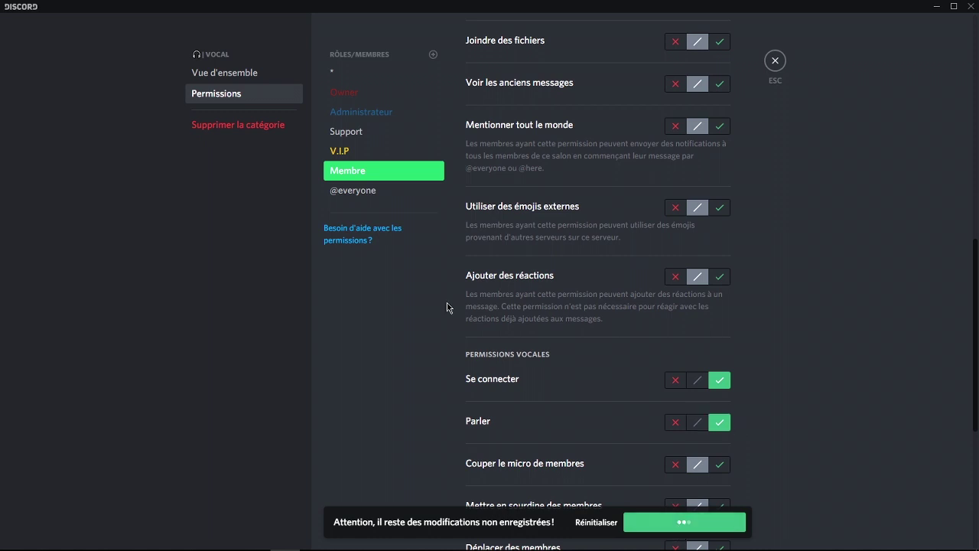
# Allow Parler and Envoyer des messages for the V.I.P role in the Vocal category and save.
pyautogui.click(719, 423)
pyautogui.scroll(5, 655, 301)
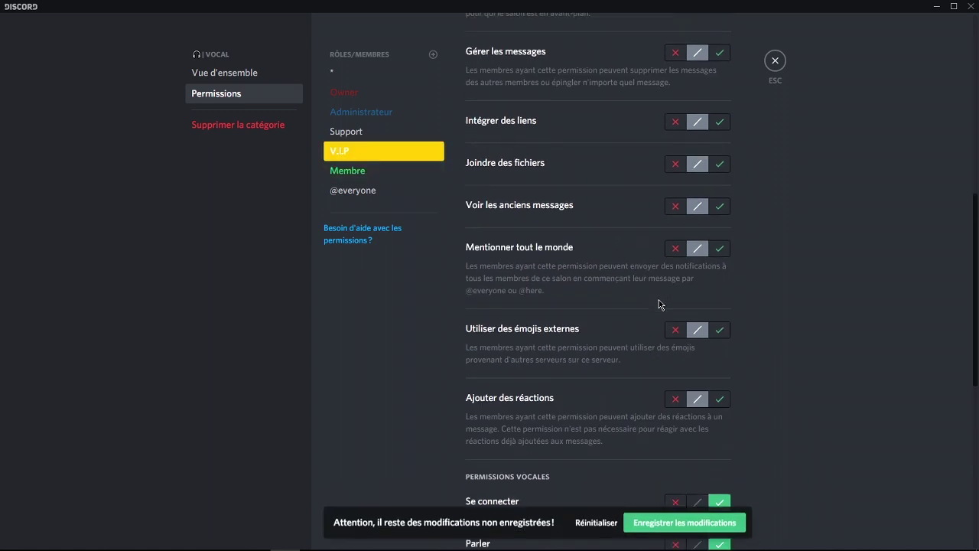
pyautogui.click(718, 162)
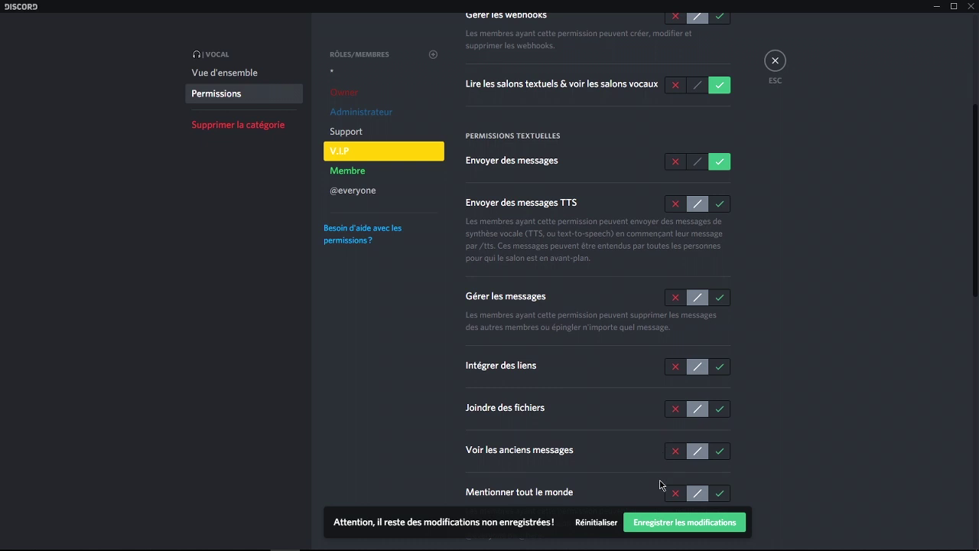
pyautogui.click(683, 522)
# Allow Envoyer des messages and Parler for the Support role in the Vocal category and save.
pyautogui.click(350, 136)
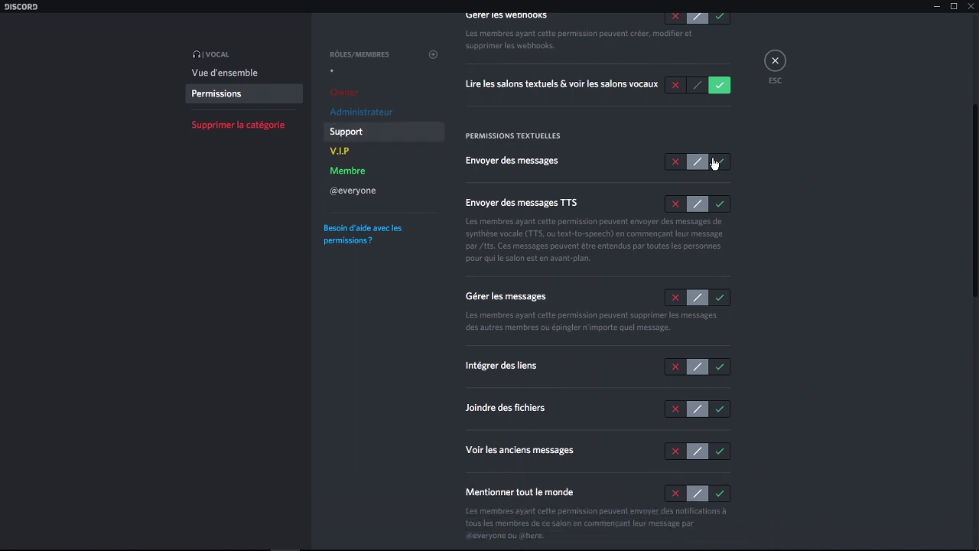
pyautogui.click(719, 161)
pyautogui.scroll(-4, 704, 290)
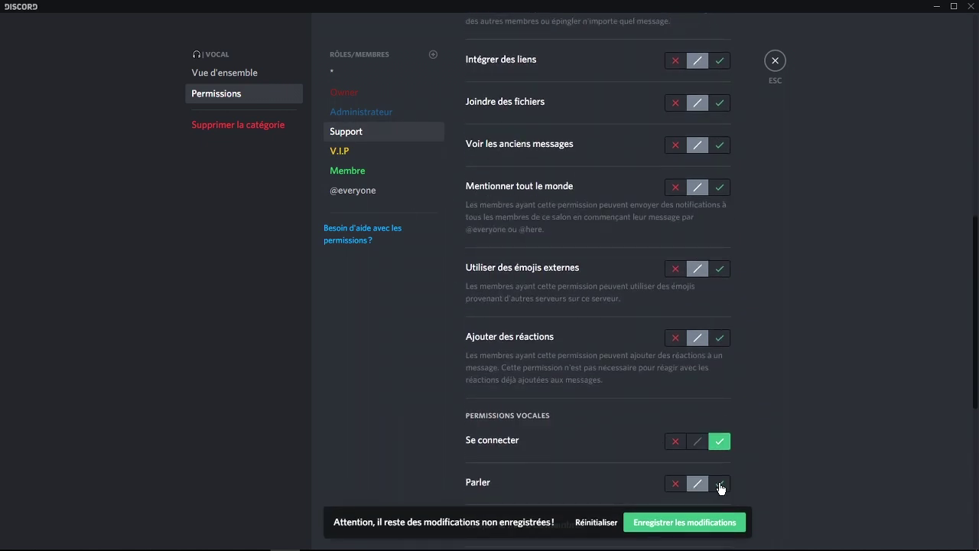
pyautogui.click(684, 523)
# Allow Parler and Envoyer des messages for the Administrateur role in the Vocal category.
pyautogui.click(382, 114)
pyautogui.click(711, 492)
pyautogui.scroll(3, 719, 229)
pyautogui.click(717, 108)
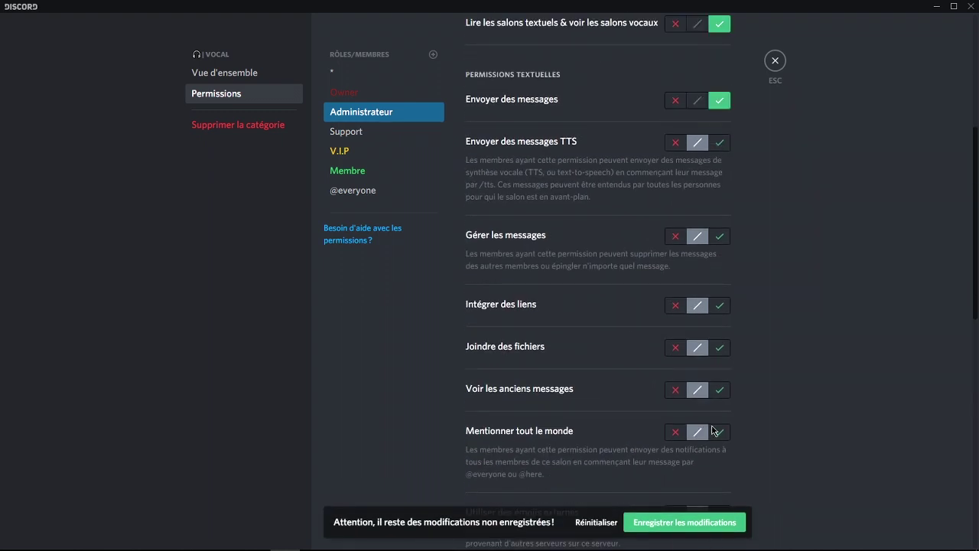
# Allow Parler for the Owner role in the Vocal category, save and leave the category settings.
pyautogui.click(374, 93)
pyautogui.scroll(-4, 719, 104)
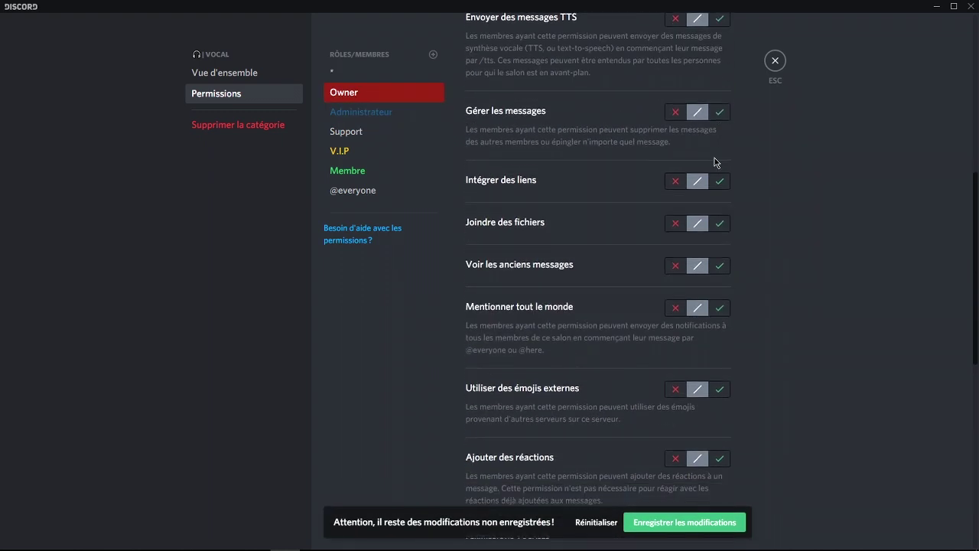
pyautogui.click(724, 427)
pyautogui.click(685, 522)
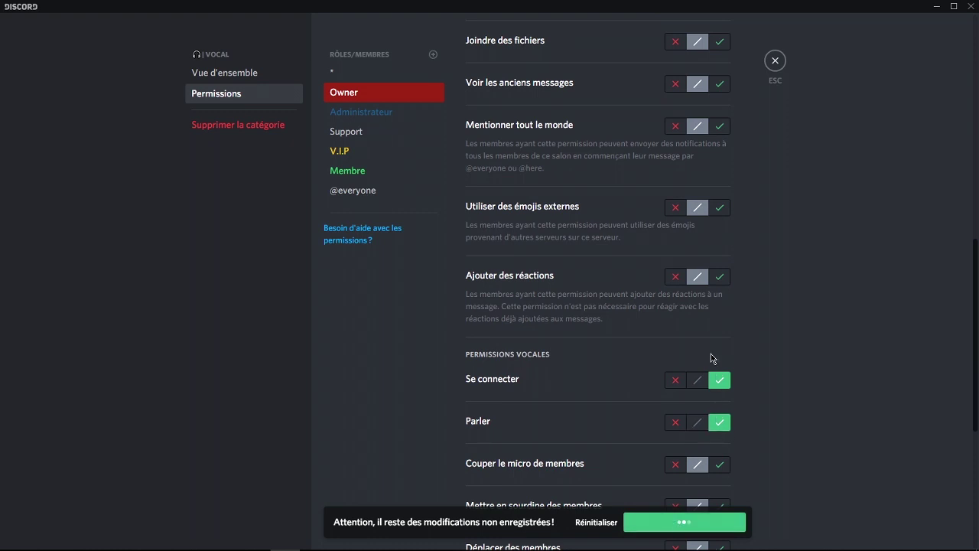
pyautogui.click(772, 65)
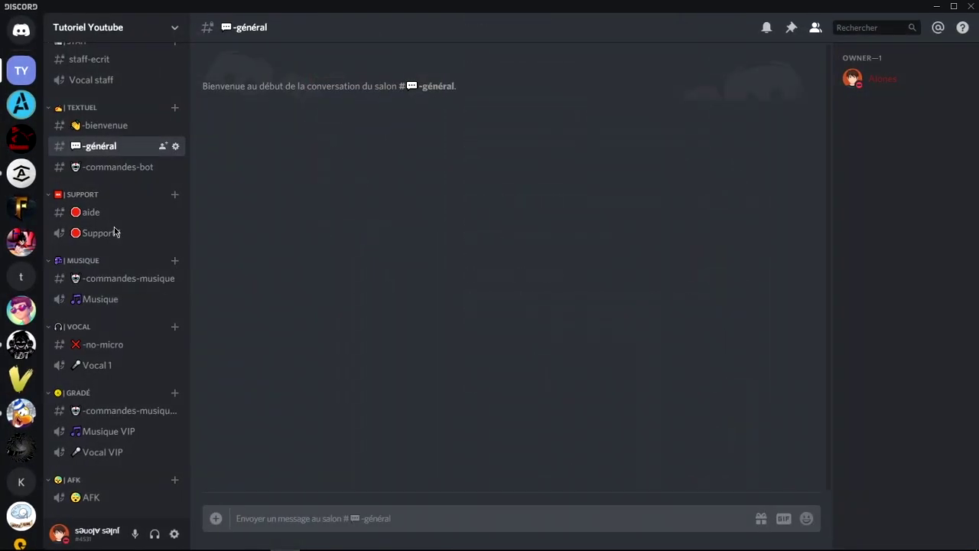
# Allow Envoyer des messages and Parler for the Membre role in the Musique category permissions.
pyautogui.rightClick(98, 267)
pyautogui.click(184, 327)
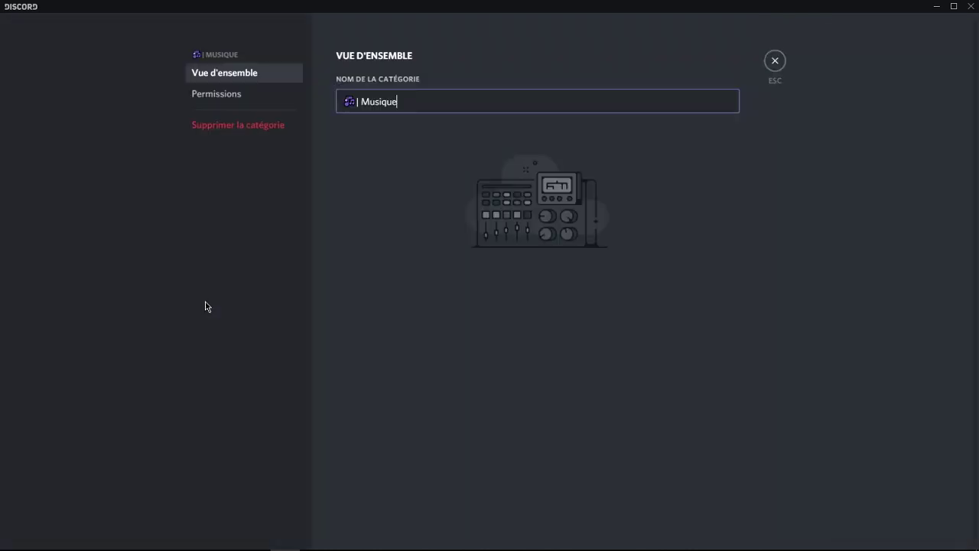
pyautogui.click(210, 102)
pyautogui.scroll(-1, 618, 211)
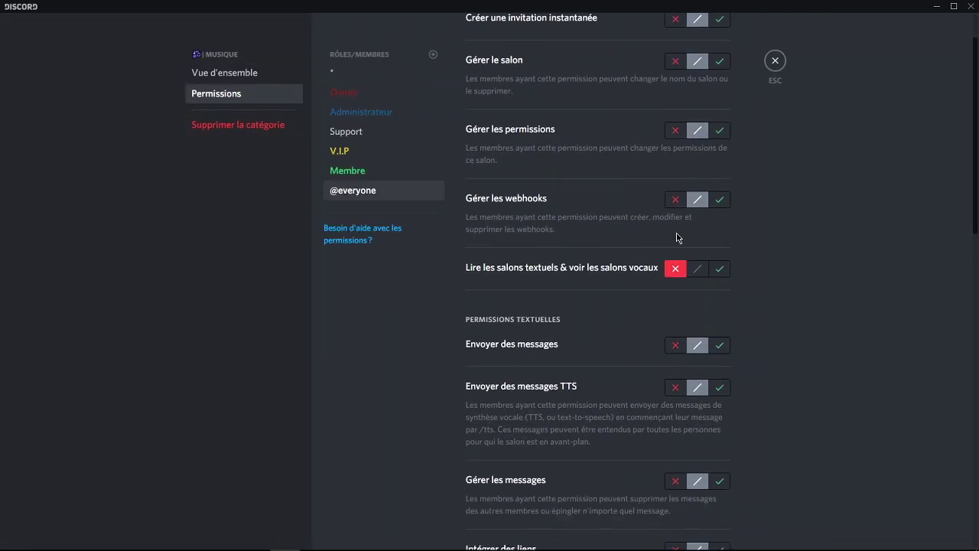
pyautogui.click(366, 176)
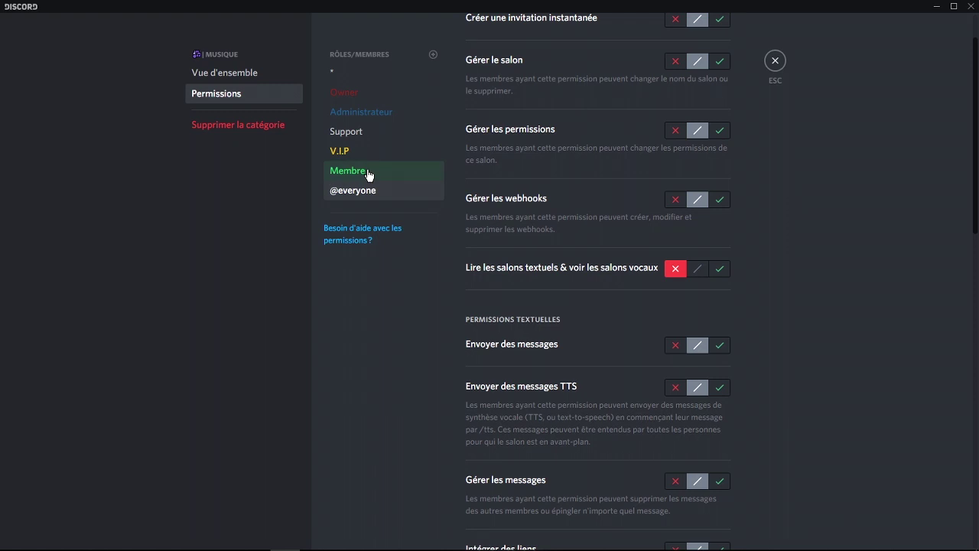
pyautogui.click(366, 174)
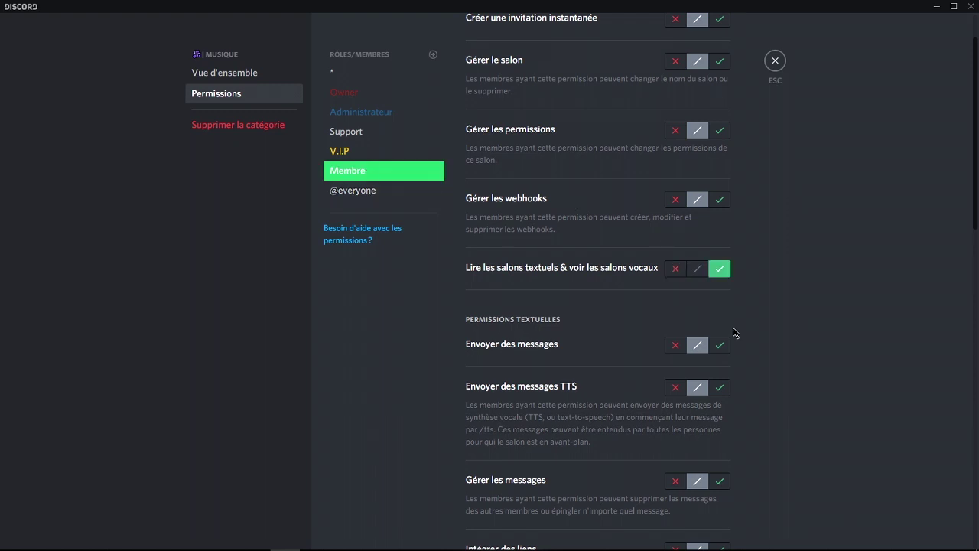
pyautogui.click(723, 346)
pyautogui.scroll(-3, 681, 357)
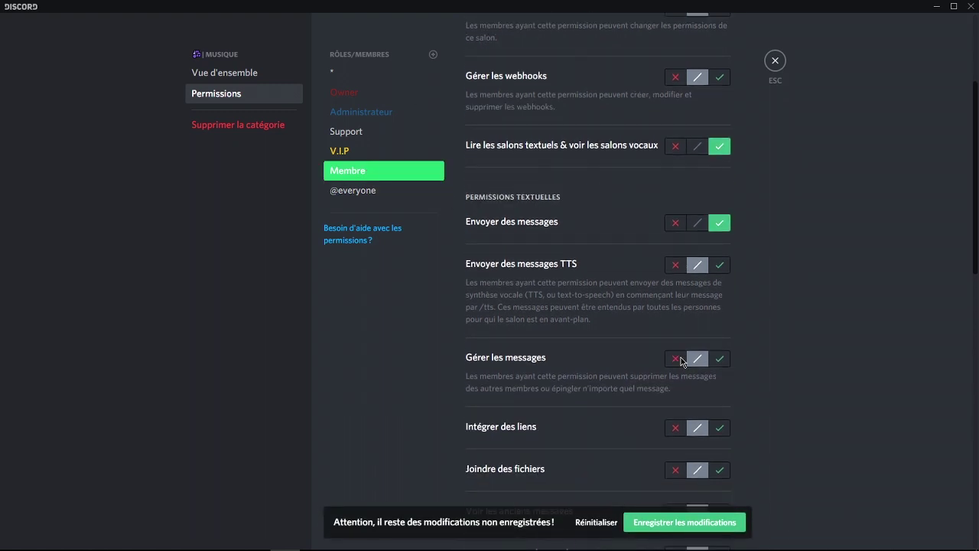
pyautogui.scroll(-3, 680, 362)
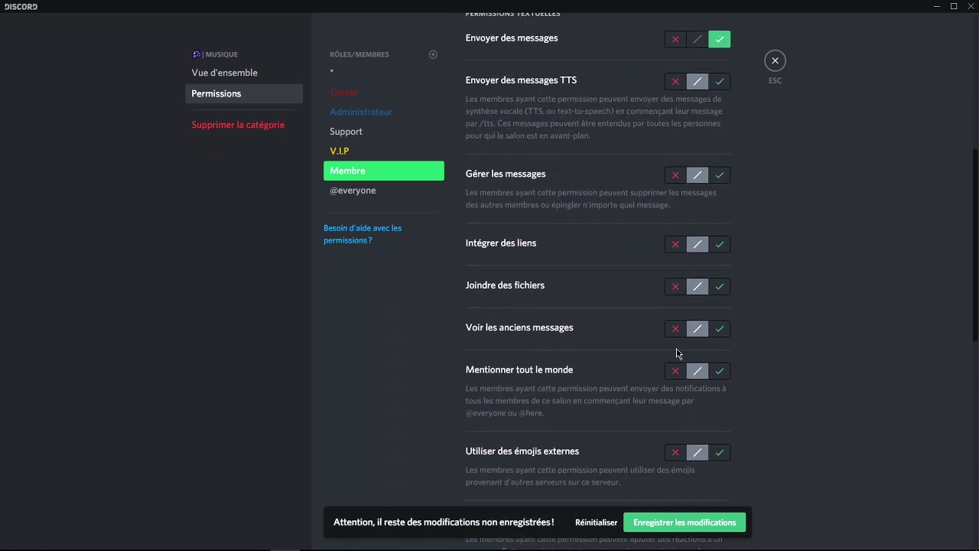
pyautogui.scroll(-4, 680, 352)
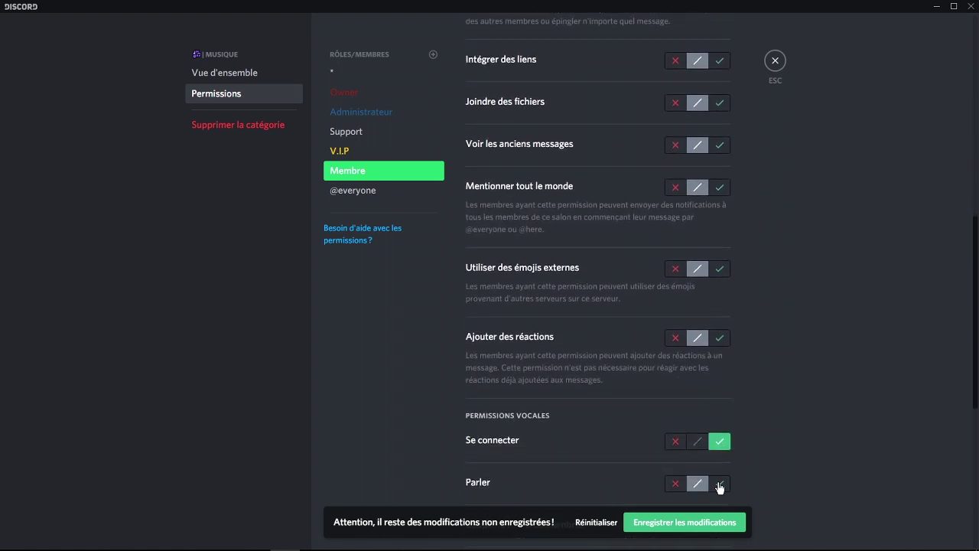
# Allow Envoyer des messages for the V.I.P role and Parler for the Support role in the Musique category.
pyautogui.click(375, 150)
pyautogui.scroll(7, 704, 345)
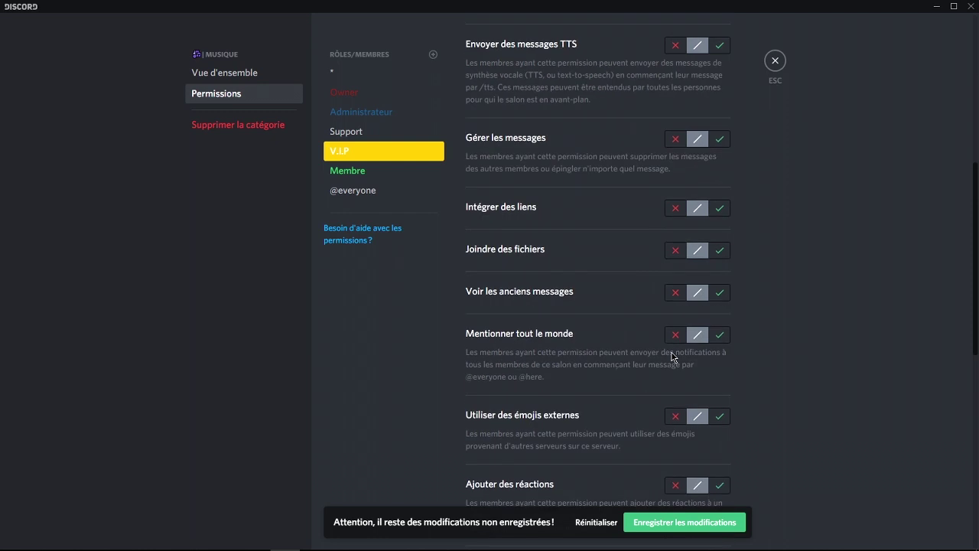
pyautogui.click(720, 161)
pyautogui.click(397, 136)
pyautogui.scroll(-7, 525, 340)
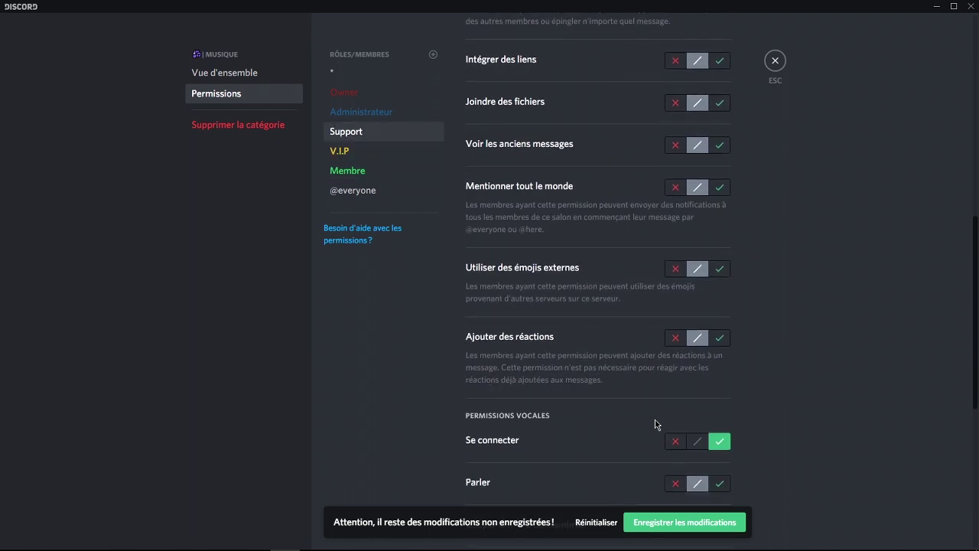
pyautogui.click(722, 488)
# Allow Parler and Envoyer des messages for the Administrateur role in the Musique category.
pyautogui.click(413, 115)
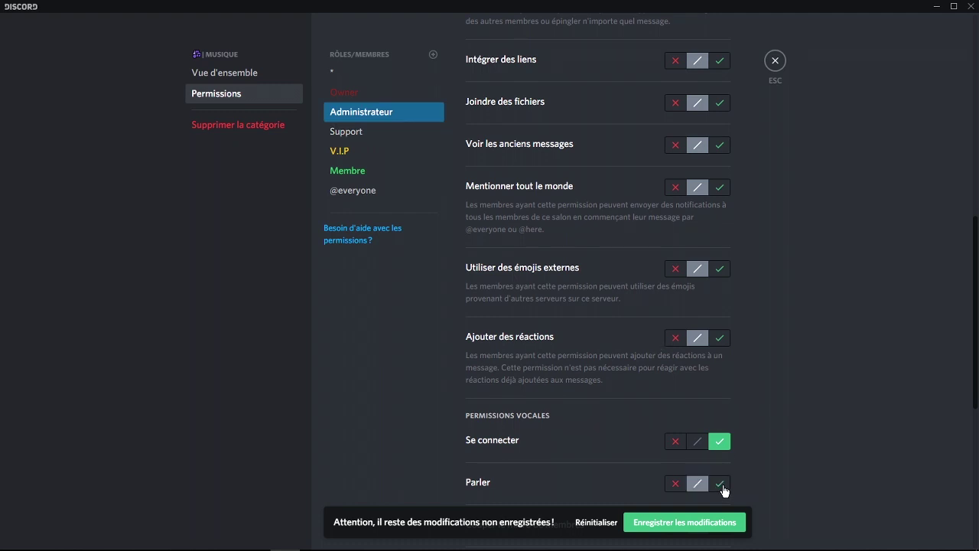
pyautogui.click(722, 488)
pyautogui.scroll(2, 782, 336)
pyautogui.scroll(7, 783, 336)
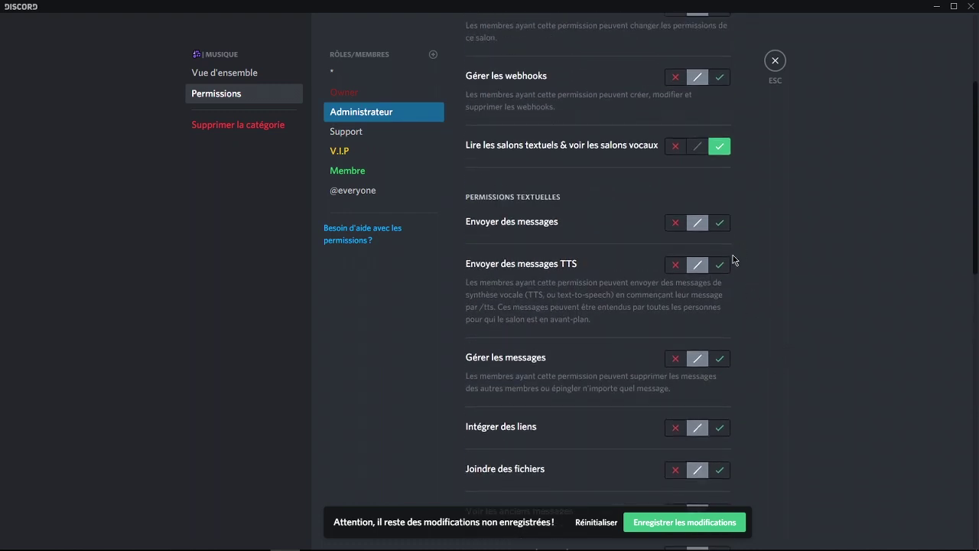
pyautogui.click(728, 223)
# Allow Envoyer des messages and Parler for the Owner role in the Musique category, save and leave the category settings.
pyautogui.click(367, 95)
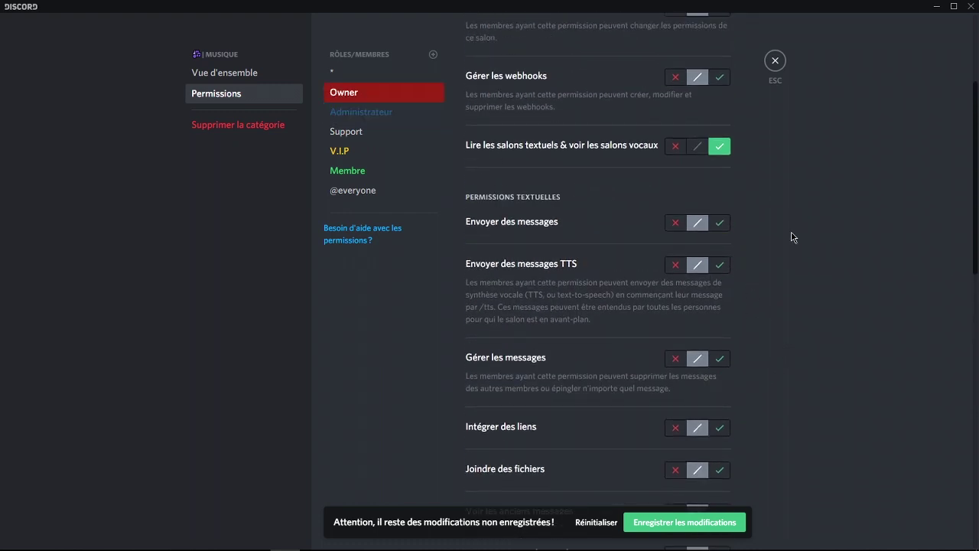
pyautogui.click(729, 225)
pyautogui.scroll(-12, 693, 262)
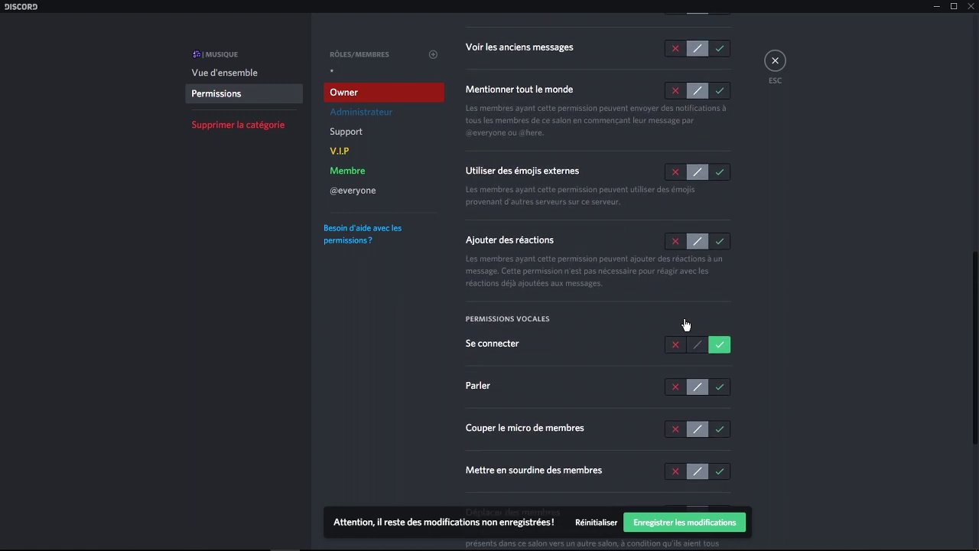
pyautogui.click(724, 364)
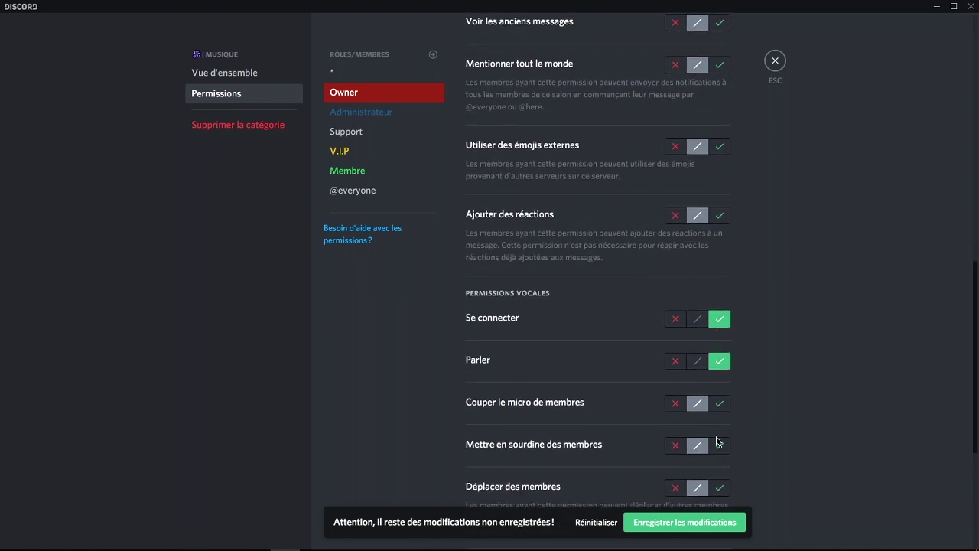
pyautogui.click(670, 527)
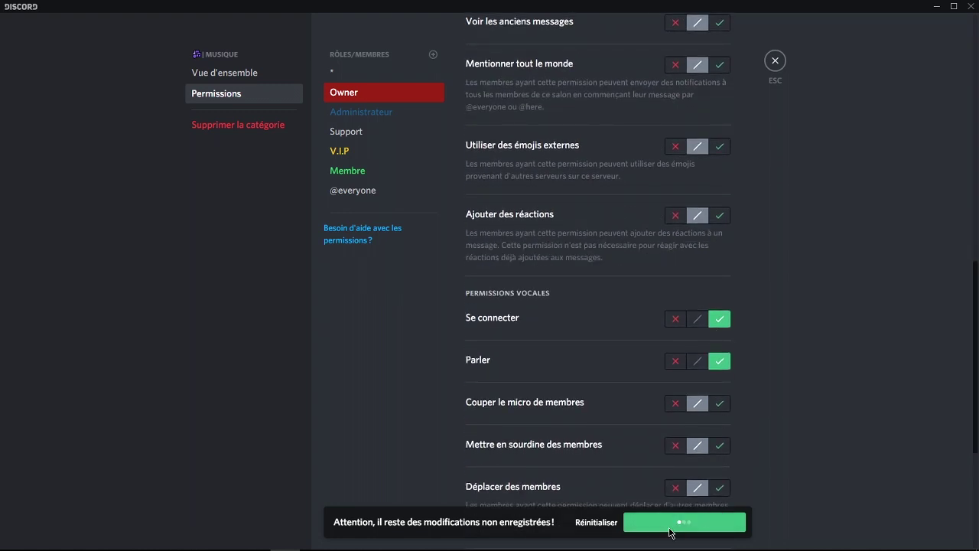
pyautogui.click(776, 61)
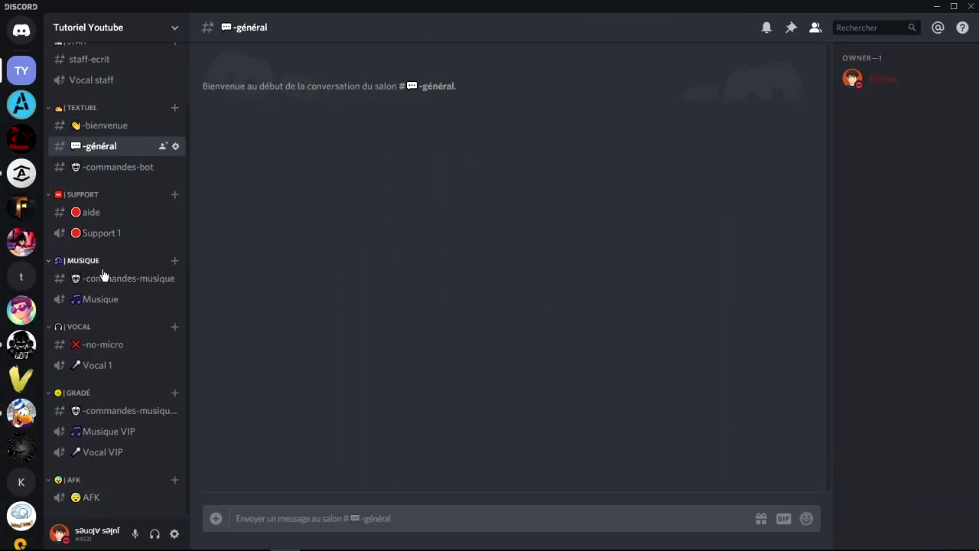
pyautogui.rightClick(71, 303)
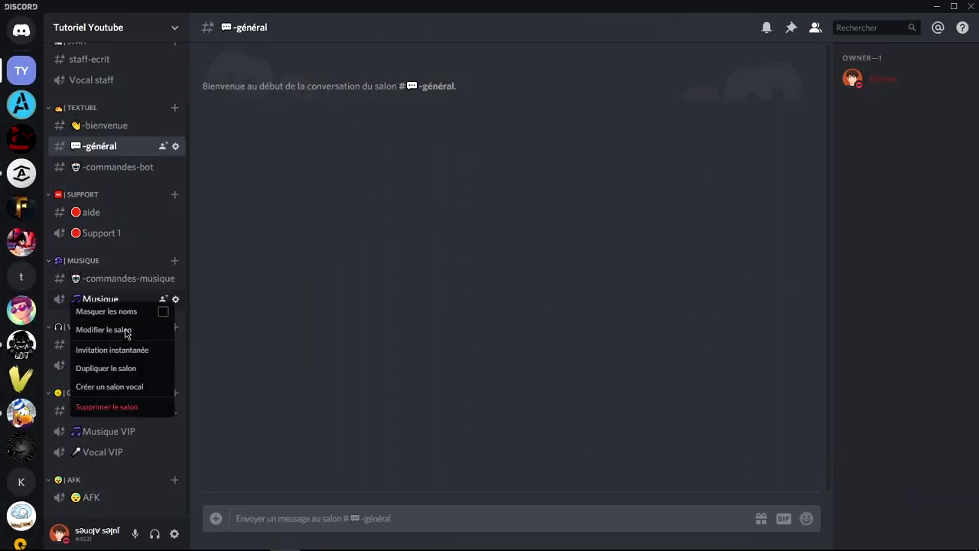
pyautogui.click(378, 324)
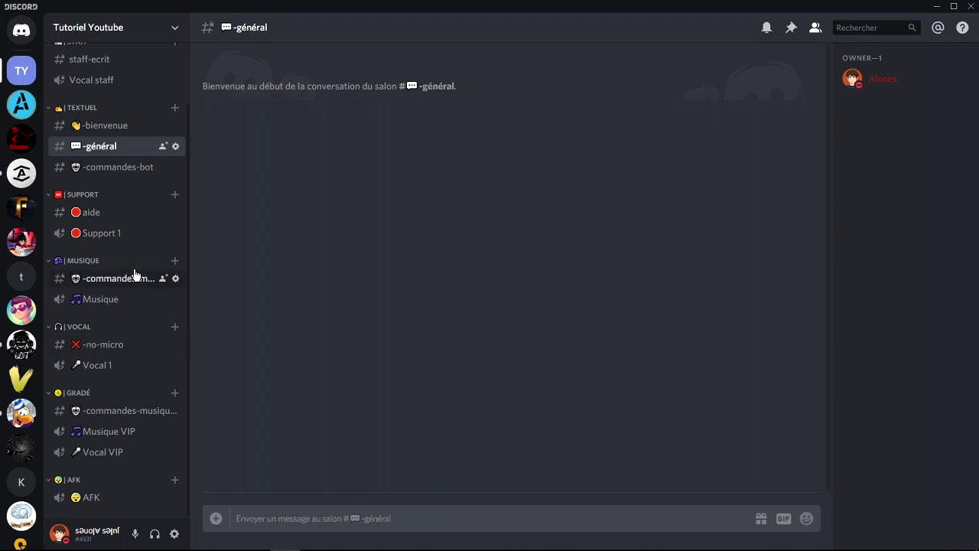
# Allow Envoyer des messages for the Membre role in the Support category permissions.
pyautogui.rightClick(129, 201)
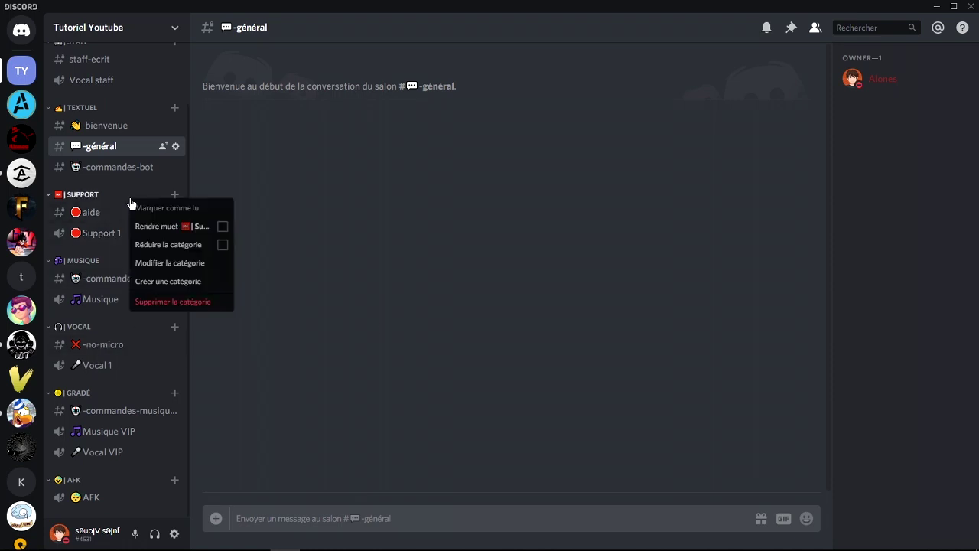
pyautogui.click(185, 274)
pyautogui.click(260, 98)
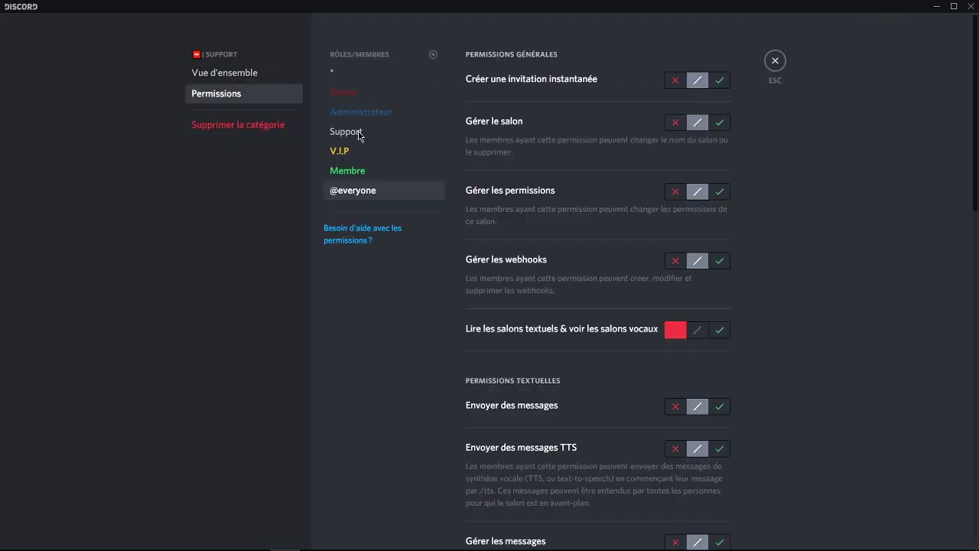
pyautogui.click(375, 170)
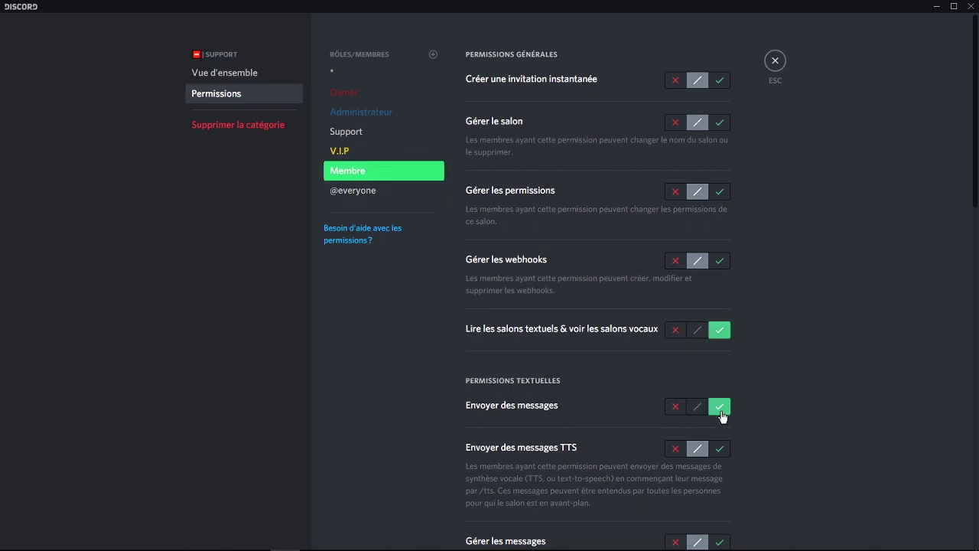
pyautogui.click(720, 406)
pyautogui.scroll(-10, 715, 408)
# Allow Parler for the remaining roles up to Owner in the Support category, save and leave the category settings.
pyautogui.press('Up')
pyautogui.scroll(5, 684, 164)
pyautogui.press('Up')
pyautogui.scroll(-6, 703, 154)
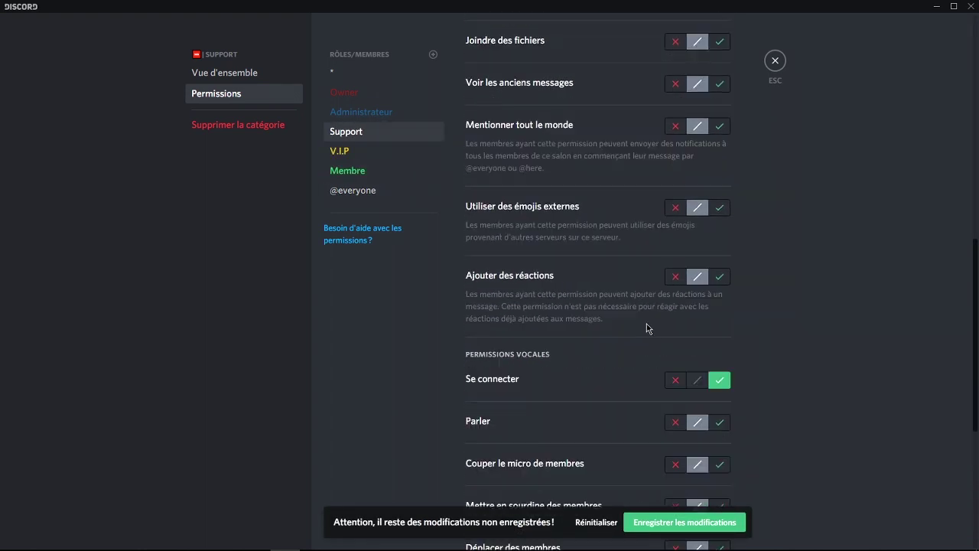
pyautogui.scroll(-3, 703, 153)
pyautogui.press('Up')
pyautogui.scroll(5, 714, 229)
pyautogui.press('Up')
pyautogui.scroll(-5, 708, 191)
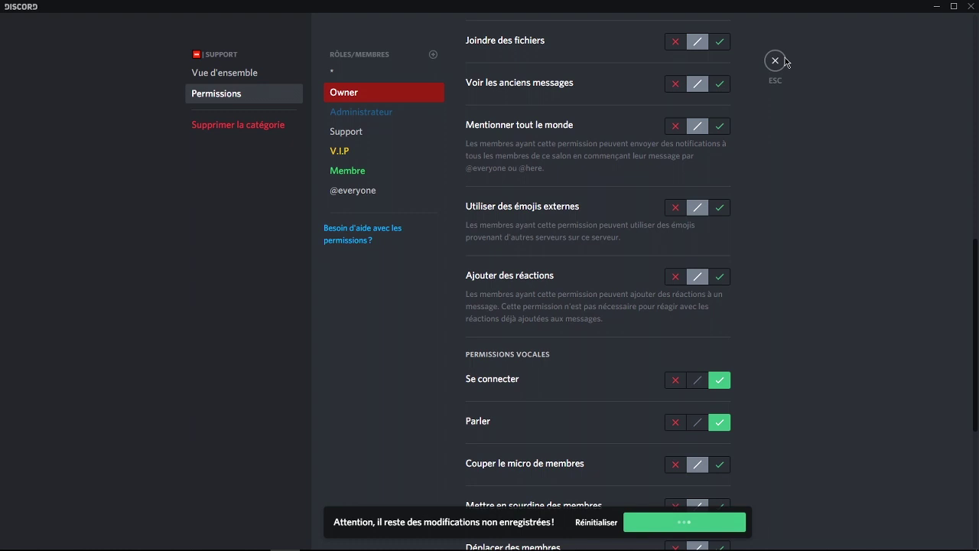
pyautogui.click(775, 60)
# Allow Envoyer des messages for the roles from Membre up to Owner in the Textuel category, save and leave its settings.
pyautogui.scroll(2, 115, 161)
pyautogui.rightClick(99, 173)
pyautogui.click(173, 315)
pyautogui.click(217, 93)
pyautogui.press('Up')
pyautogui.scroll(-3, 711, 306)
pyautogui.click(720, 222)
pyautogui.press('Up')
pyautogui.press('Up')
pyautogui.press('Up')
pyautogui.press('Up')
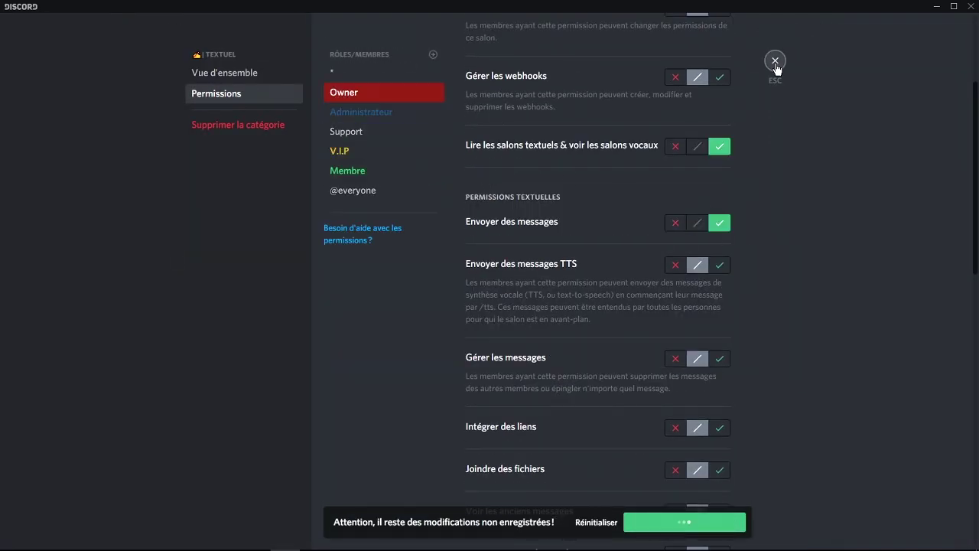
pyautogui.click(773, 64)
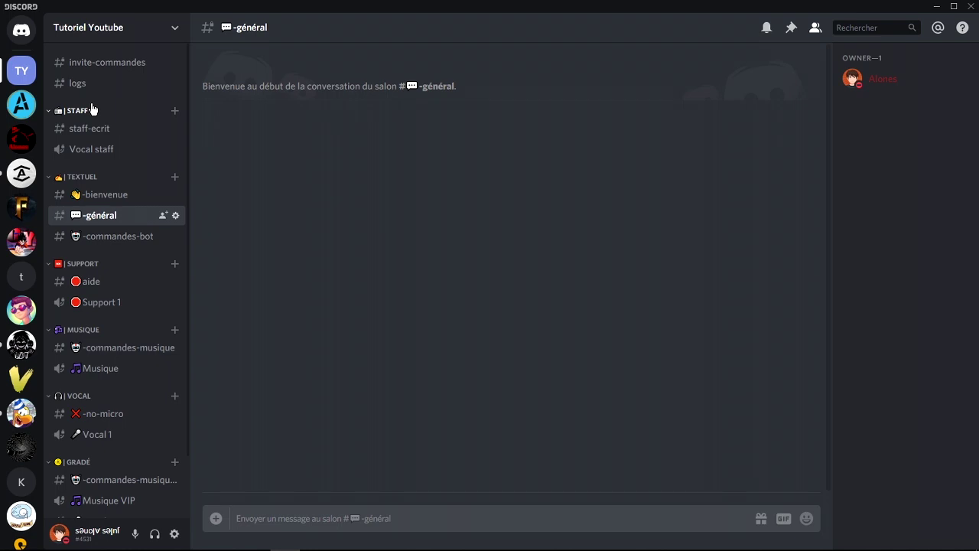
# Allow Envoyer des messages for the Support and Administrateur roles in the logs channel permissions.
pyautogui.rightClick(85, 84)
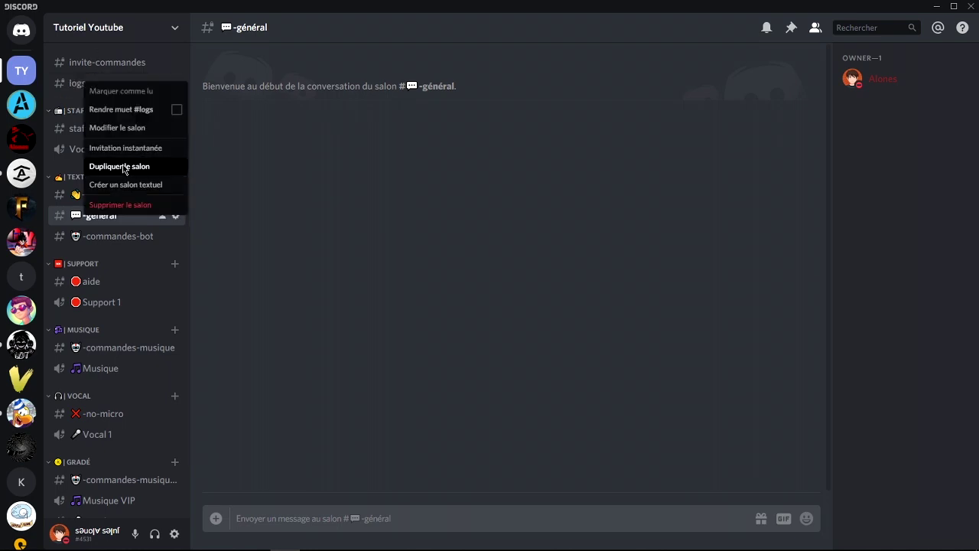
pyautogui.click(118, 130)
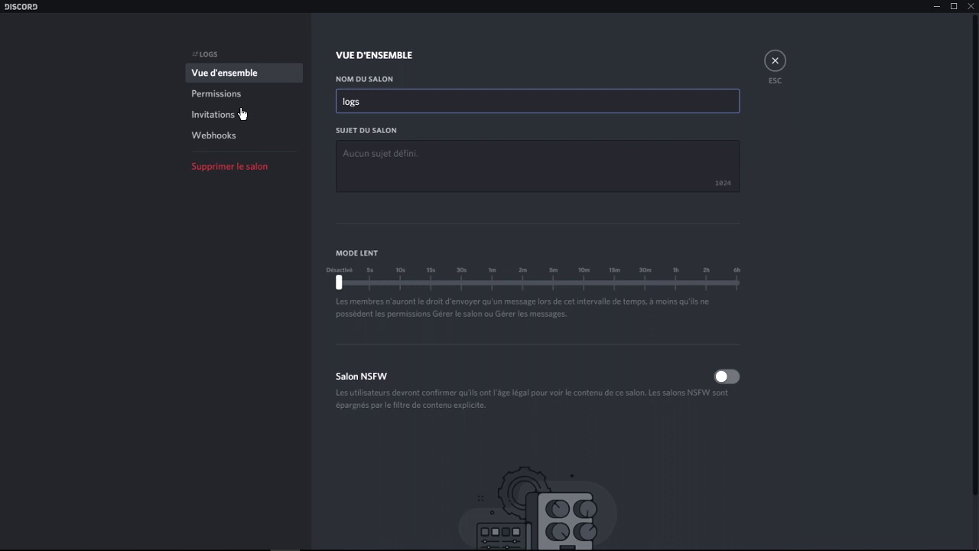
pyautogui.click(208, 98)
pyautogui.scroll(-3, 678, 256)
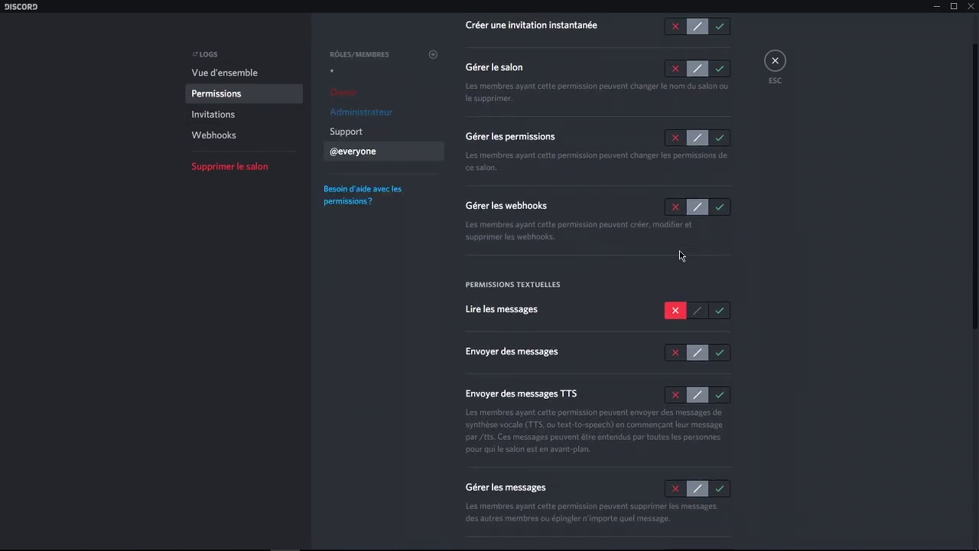
pyautogui.click(405, 131)
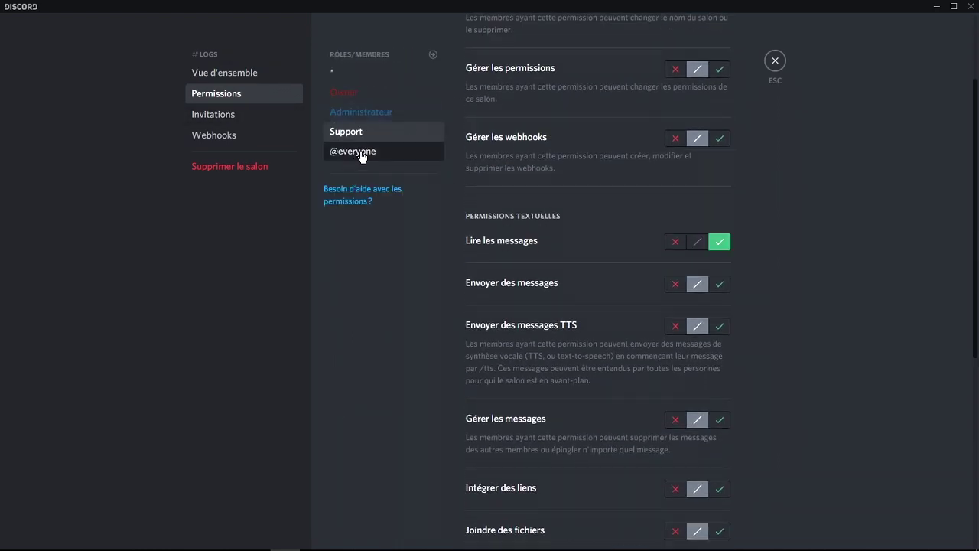
pyautogui.click(720, 284)
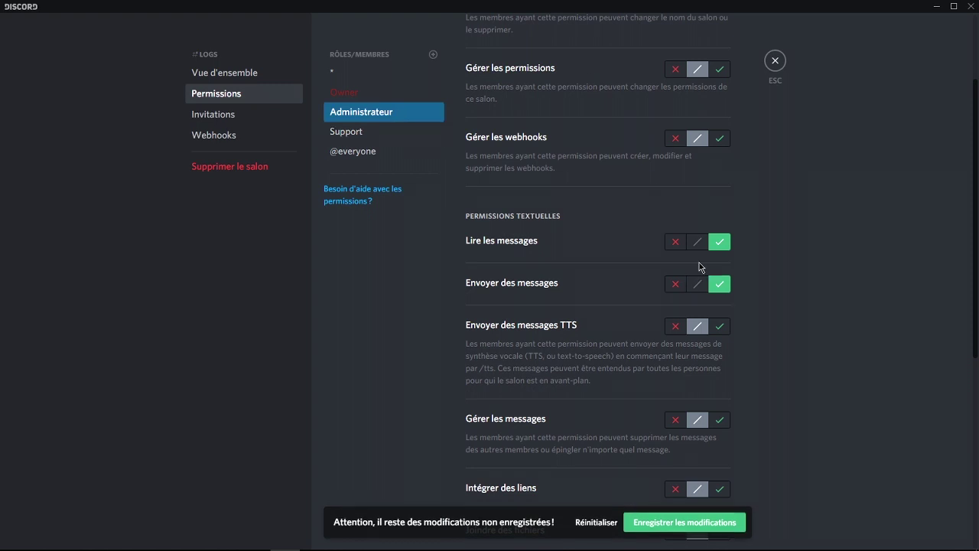
# Allow Envoyer des messages for the Owner role in the logs channel, save and leave the channel settings.
pyautogui.click(376, 92)
pyautogui.click(720, 285)
pyautogui.click(689, 522)
pyautogui.click(774, 62)
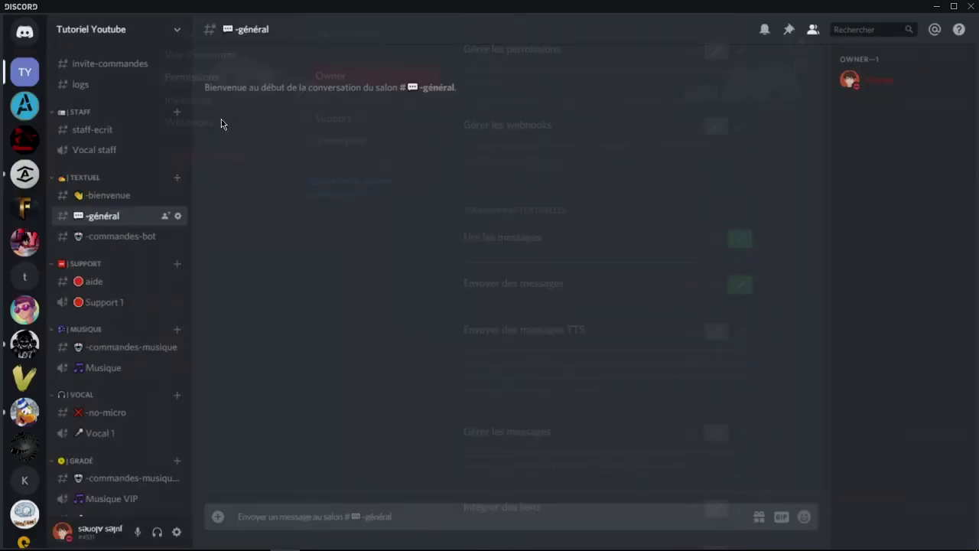
# Allow Envoyer des messages for the Support role in the invite-commandes channel permissions.
pyautogui.rightClick(82, 62)
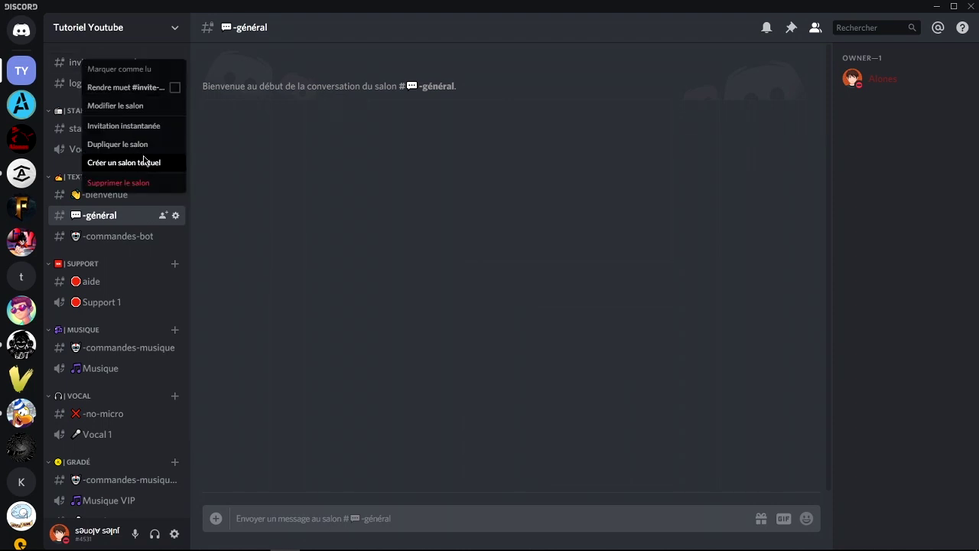
pyautogui.click(117, 105)
pyautogui.click(229, 106)
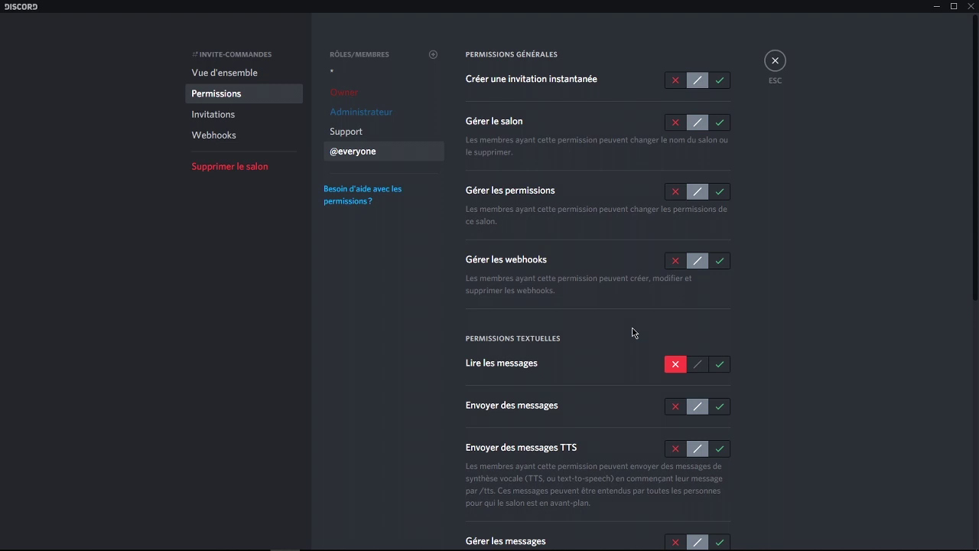
pyautogui.click(376, 130)
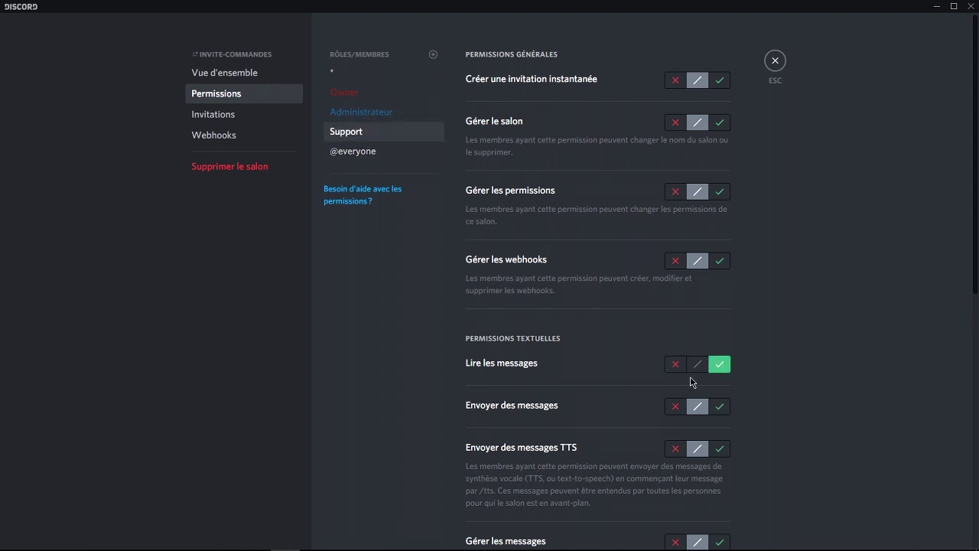
pyautogui.click(719, 407)
# Allow Envoyer des messages for the Administrateur and Owner roles in the invite-commandes channel, save and leave its settings.
pyautogui.click(361, 112)
pyautogui.click(697, 407)
pyautogui.click(720, 406)
pyautogui.click(382, 93)
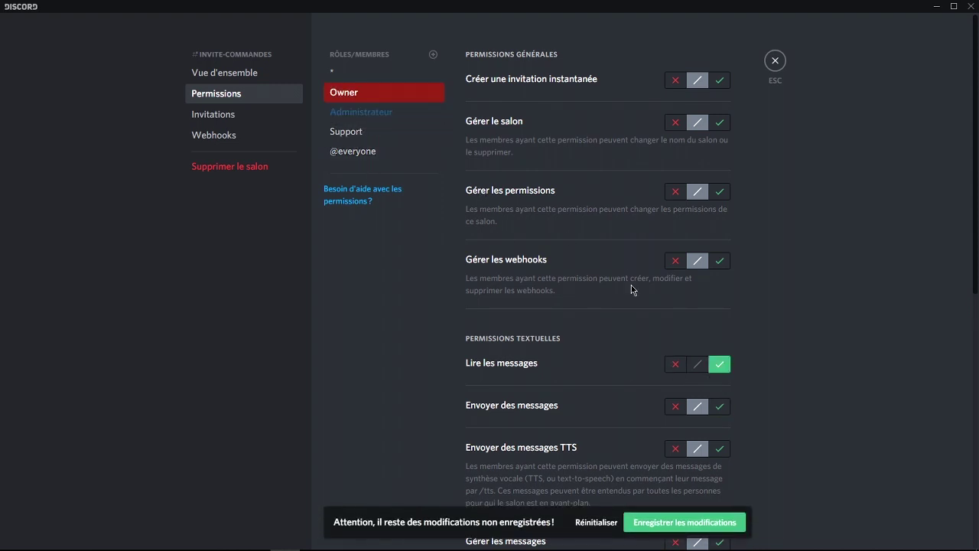
pyautogui.click(727, 408)
pyautogui.click(688, 523)
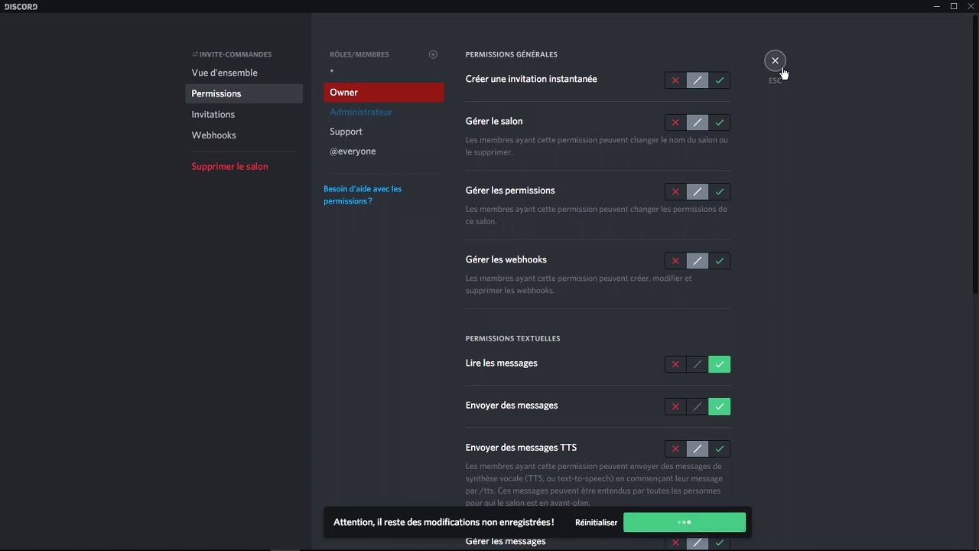
pyautogui.press('Escape')
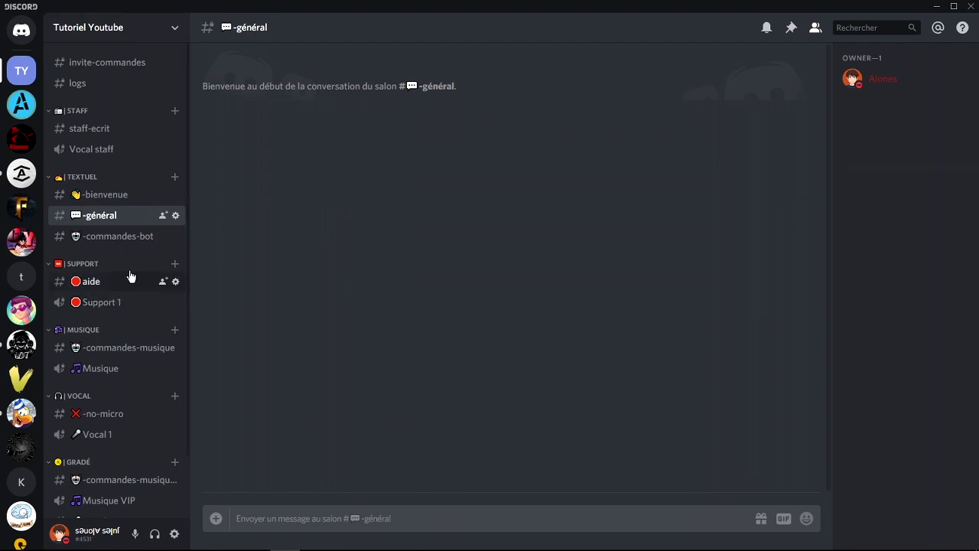
# Start a new category named Verification and make it private.
pyautogui.scroll(-2, 115, 260)
pyautogui.scroll(2, 118, 230)
pyautogui.rightClick(65, 103)
pyautogui.press('Escape')
pyautogui.scroll(-2, 65, 103)
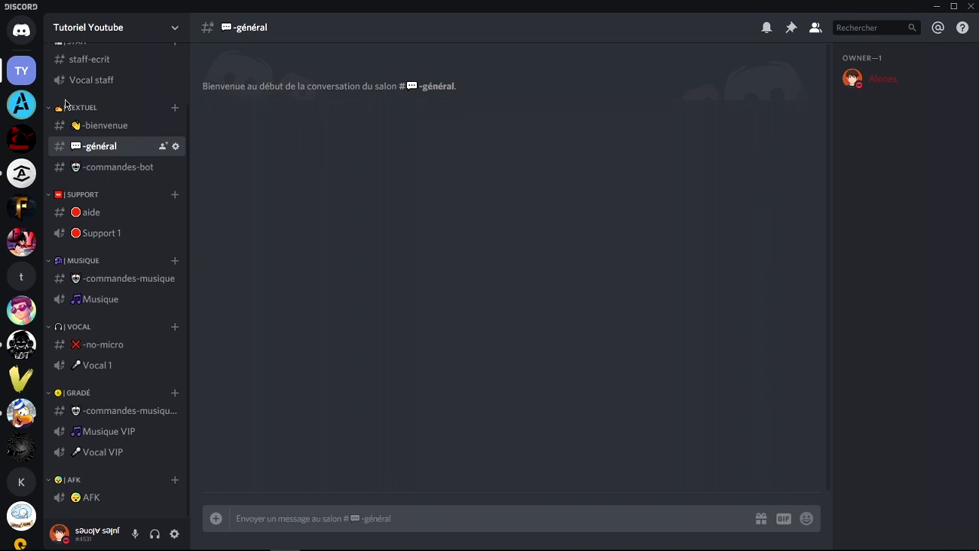
pyautogui.rightClick(65, 104)
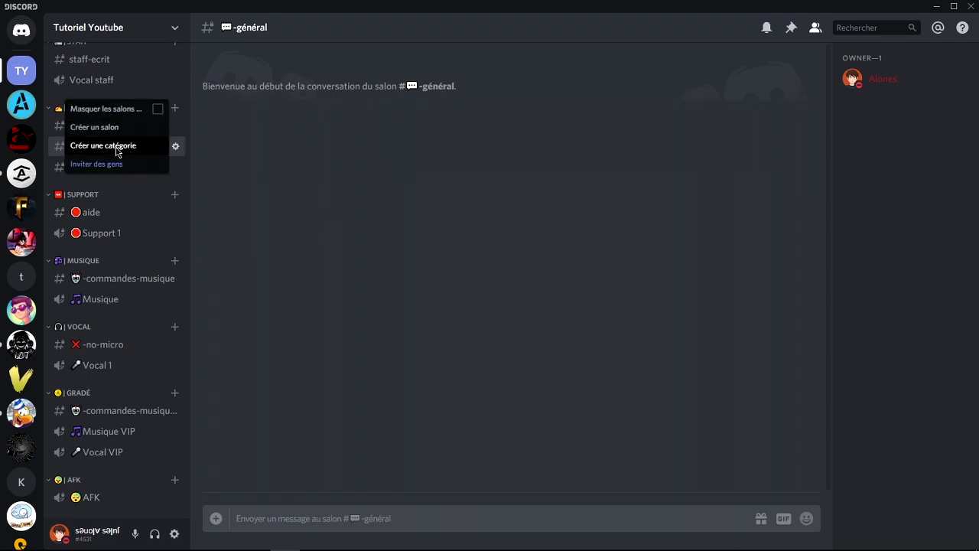
pyautogui.click(115, 146)
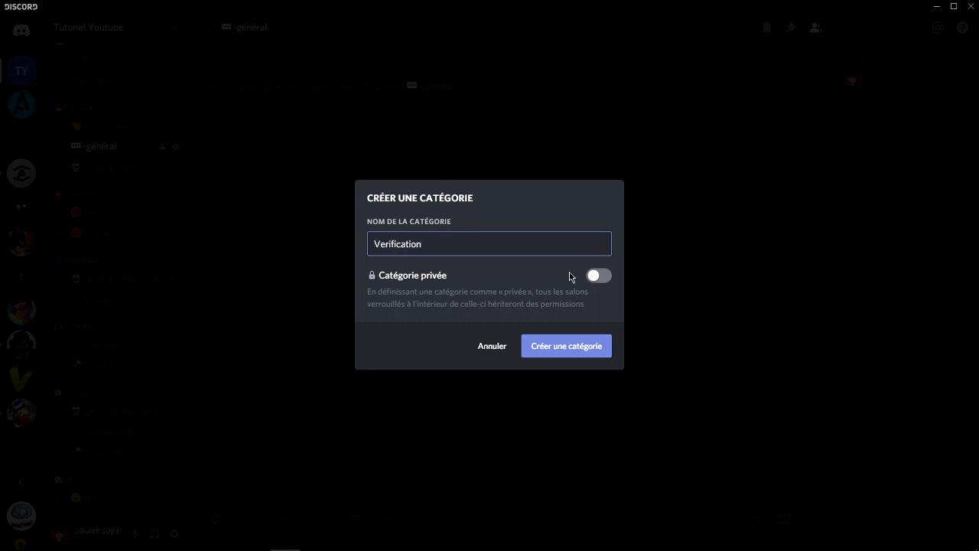
pyautogui.click(599, 275)
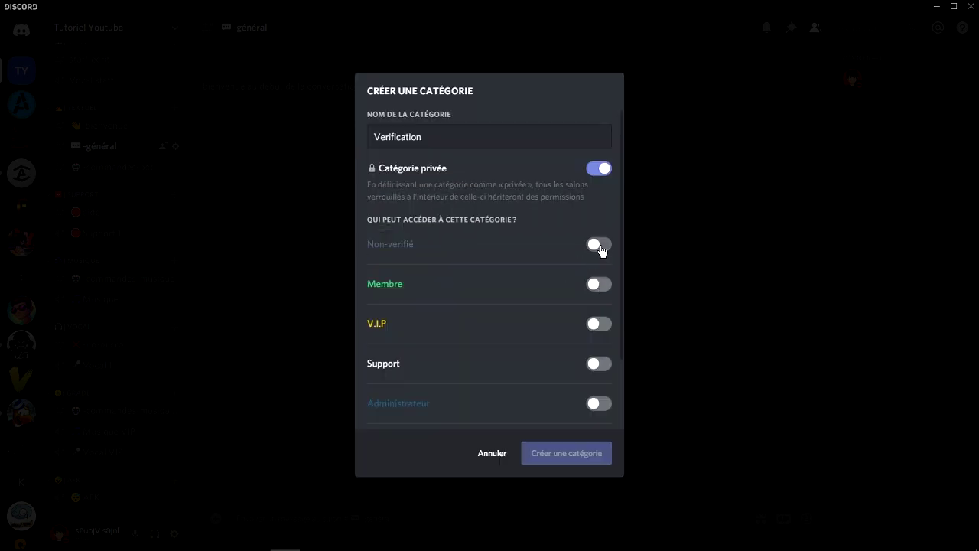
# Give the Non-verifié, Support, Administrateur, Owner and * roles access to the Verification category and create it.
pyautogui.click(601, 251)
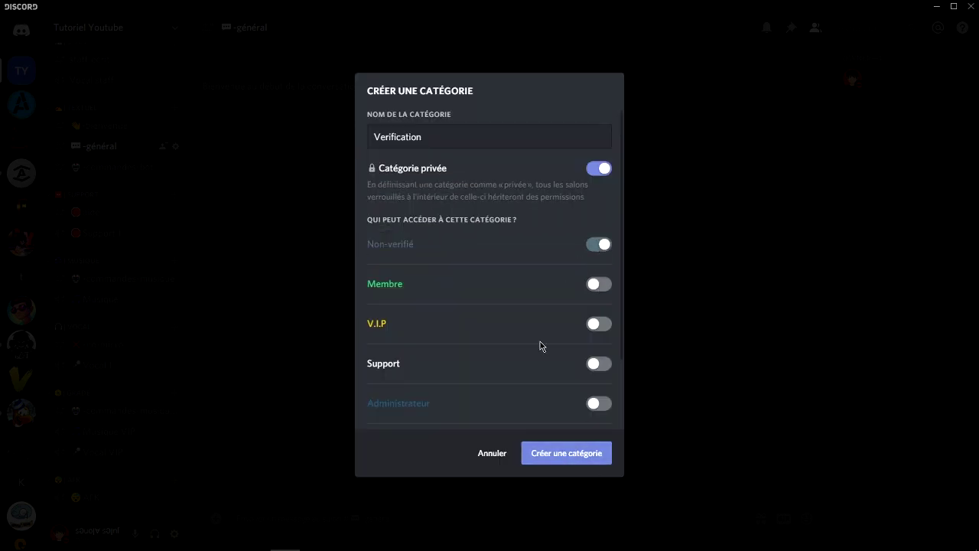
pyautogui.scroll(-2, 566, 344)
pyautogui.click(604, 278)
pyautogui.click(604, 355)
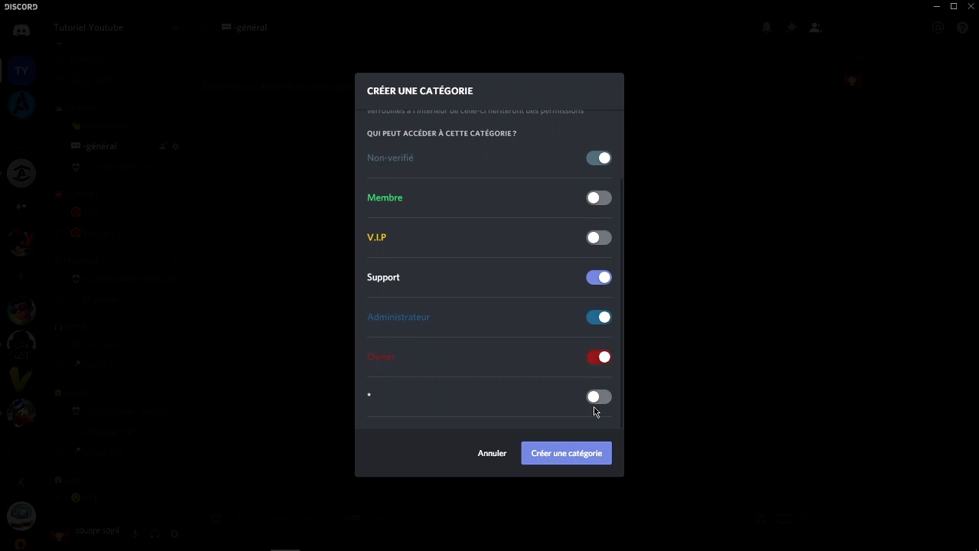
pyautogui.click(599, 396)
pyautogui.scroll(2, 461, 325)
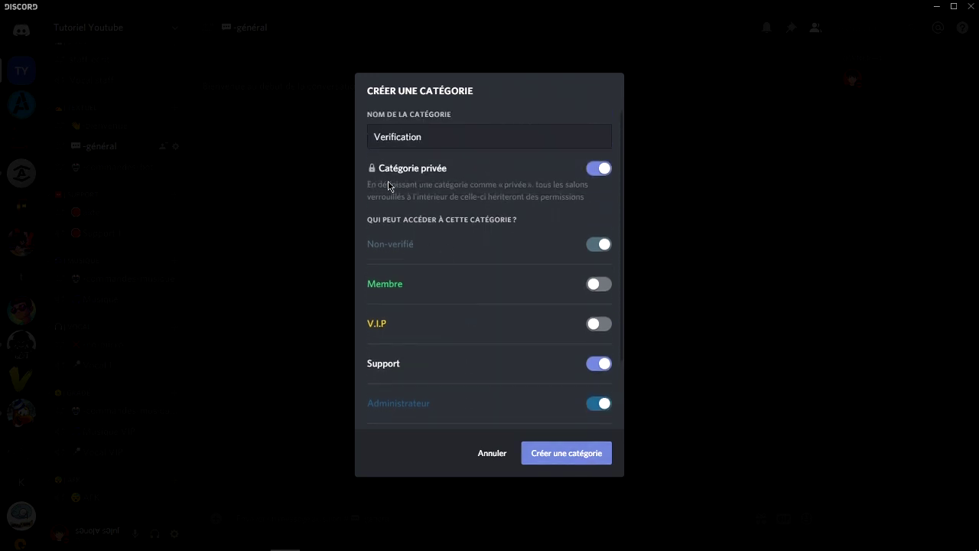
pyautogui.click(565, 462)
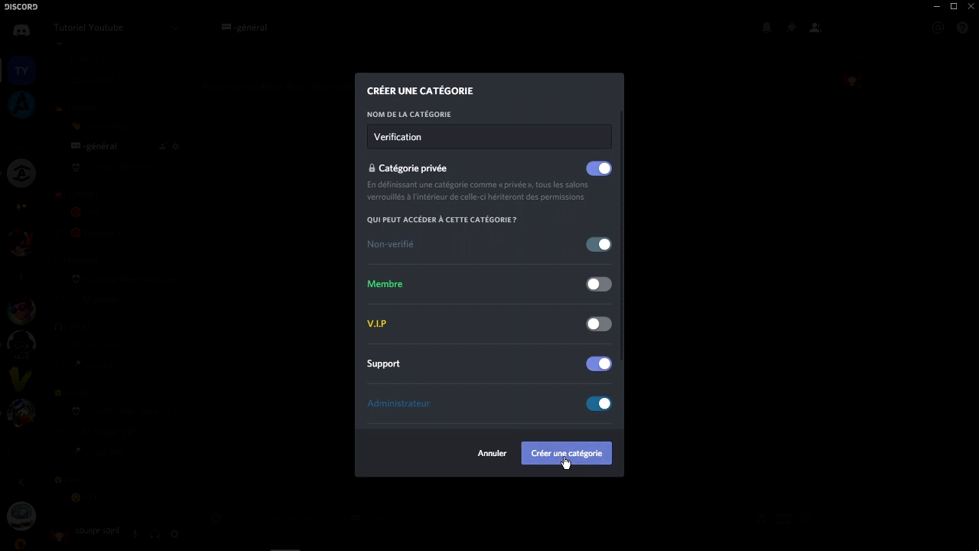
# Create two text channels named verification and reglement in the Verification category.
pyautogui.scroll(-2, 123, 431)
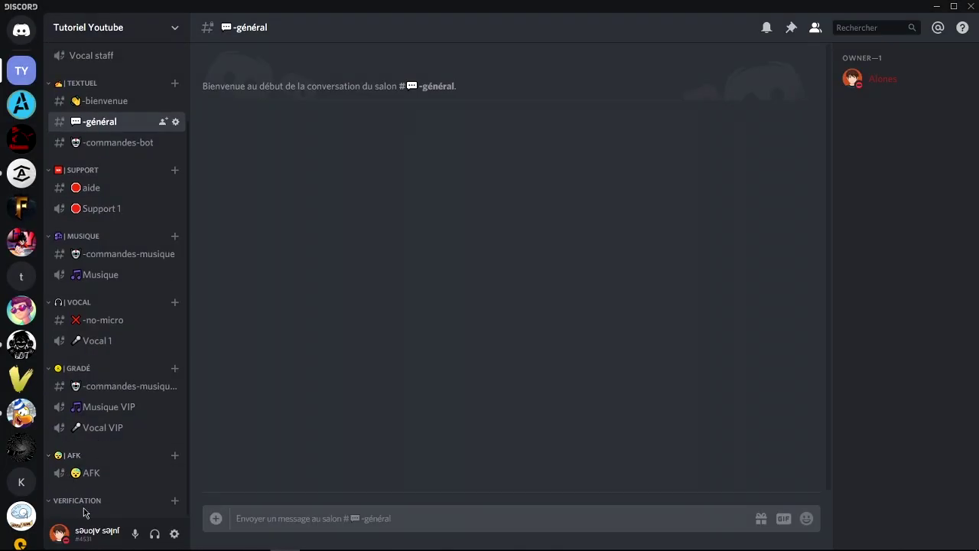
pyautogui.click(175, 501)
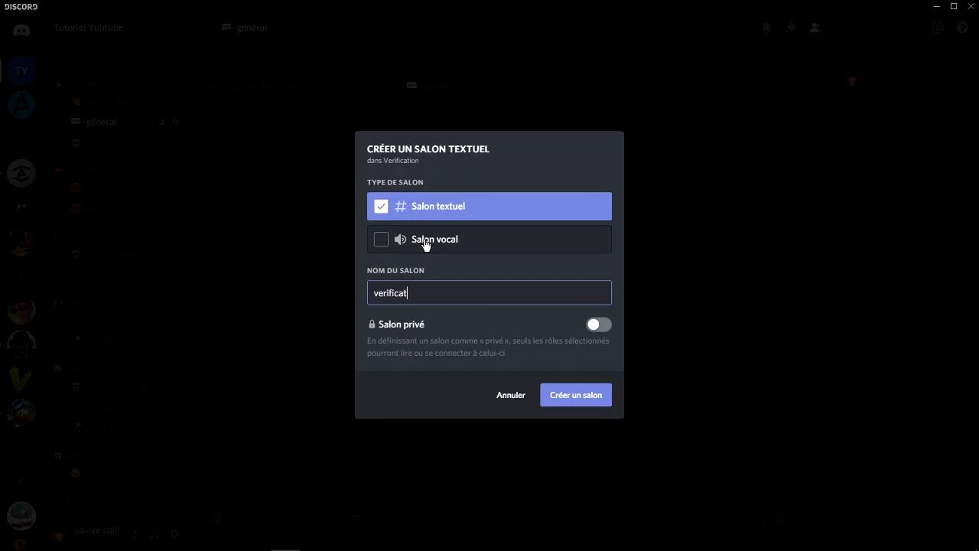
pyautogui.click(566, 393)
pyautogui.click(174, 482)
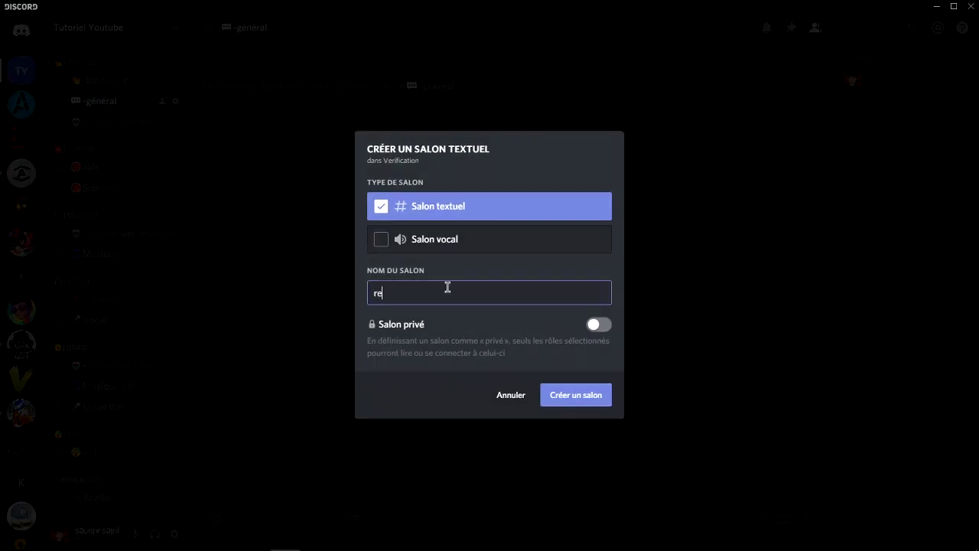
pyautogui.click(562, 391)
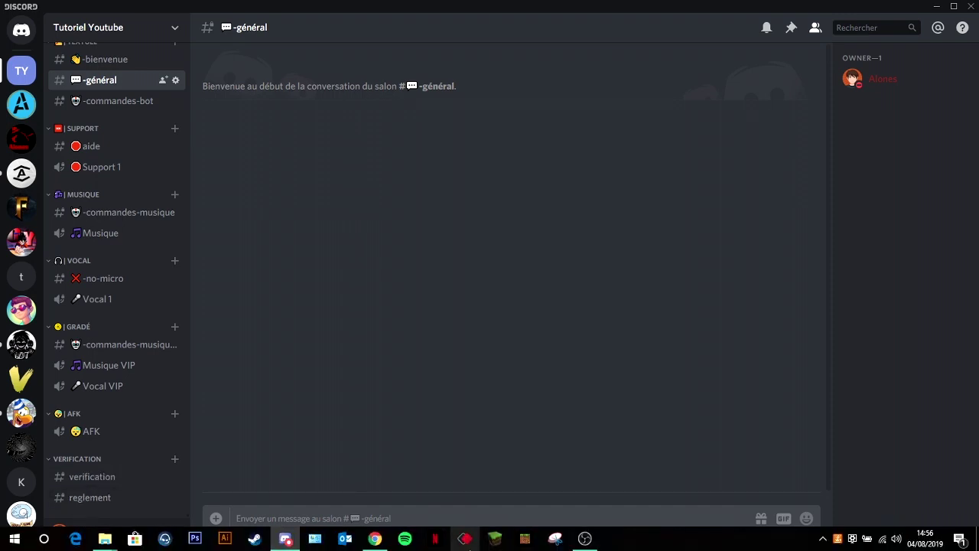
pyautogui.moveTo(585, 538)
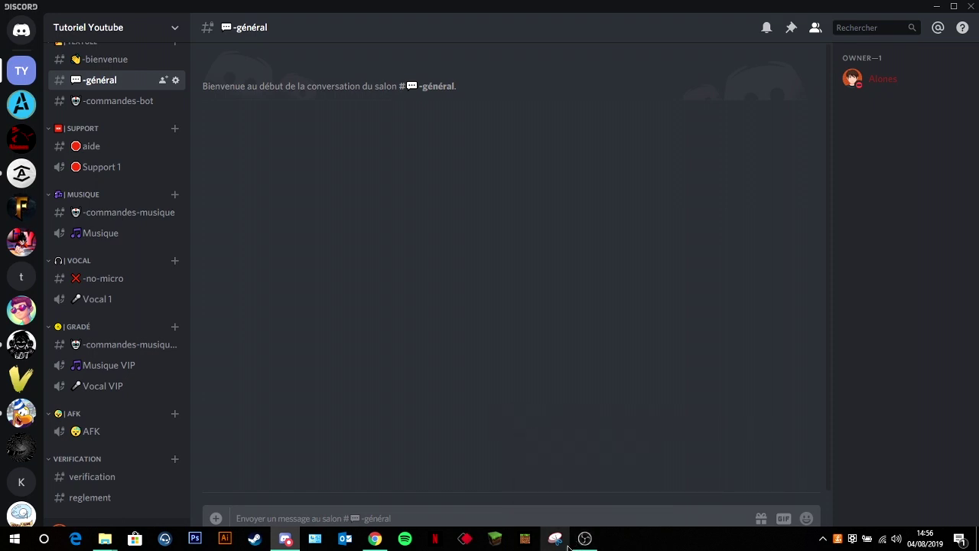
pyautogui.moveTo(585, 540)
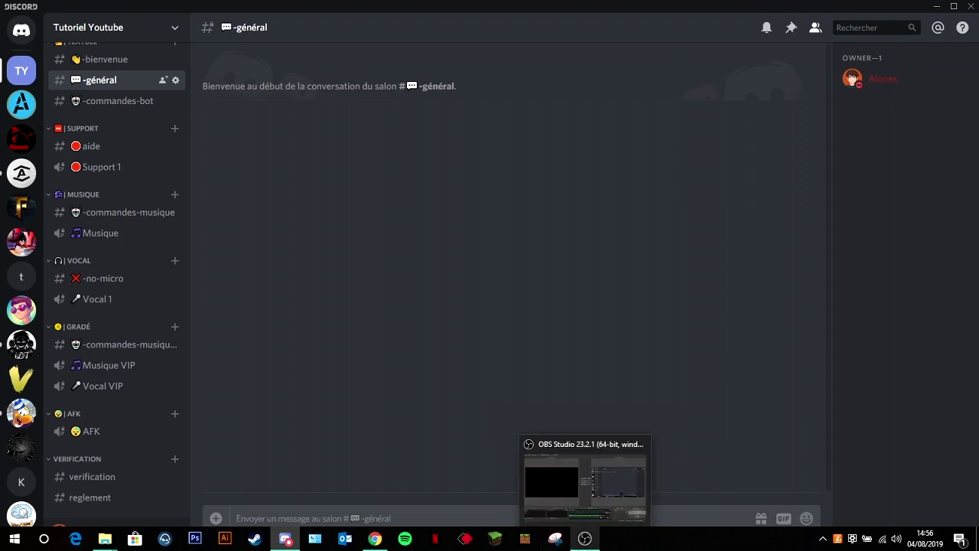
pyautogui.click(576, 517)
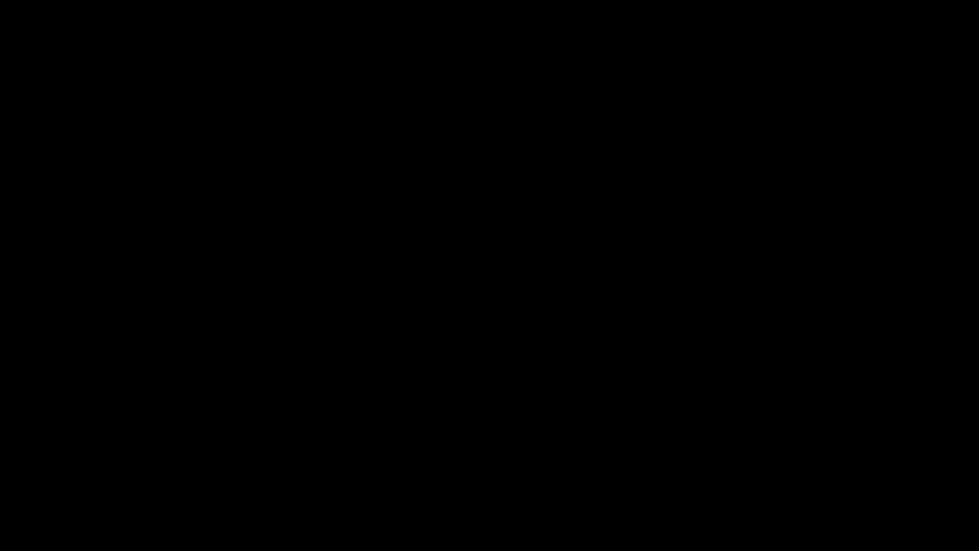